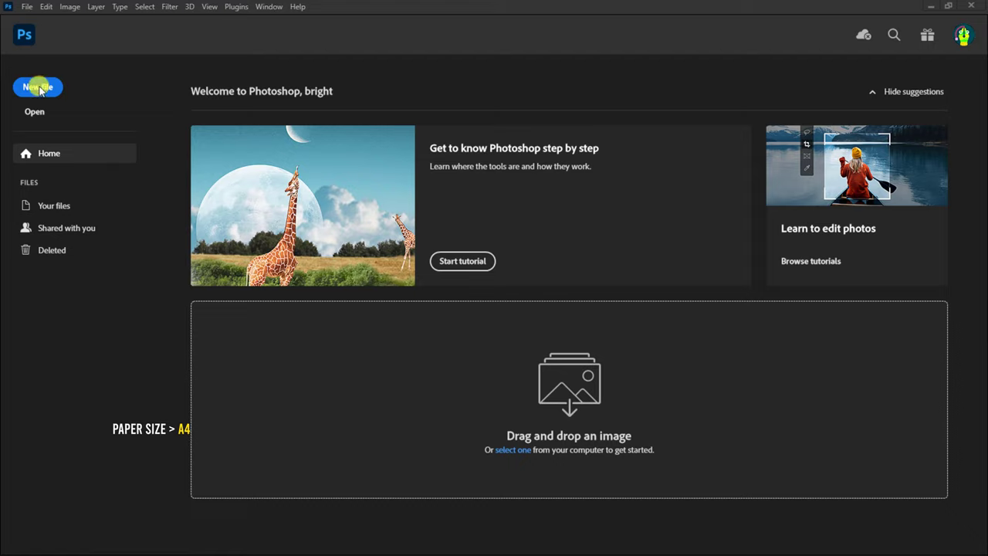
Set up a new A4 print document (210 × 297 mm, 300 ppi) named Real Estate Flyer Design.
{"action": "left_click", "coordinate": [37, 87]}
{"action": "left_click", "coordinate": [240, 95]}
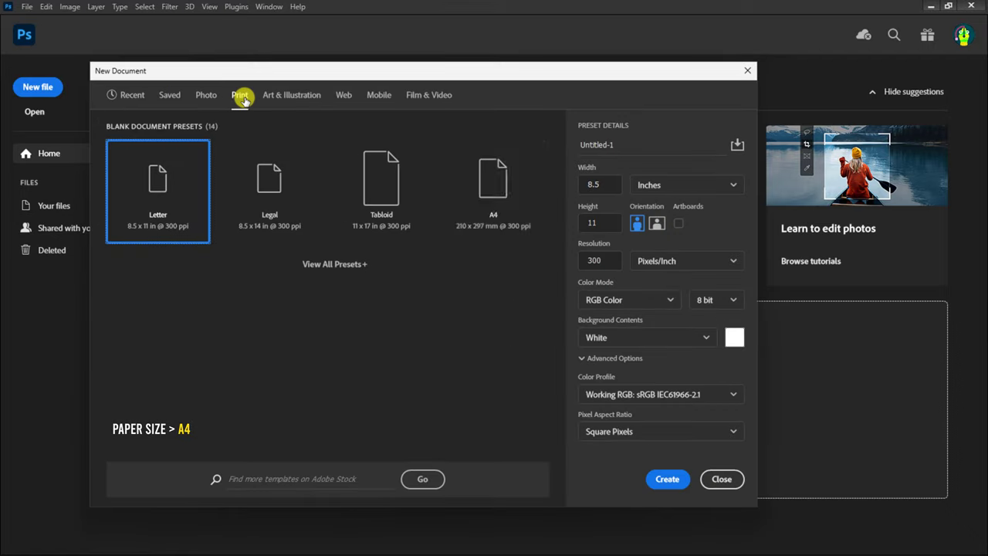
{"action": "left_click", "coordinate": [494, 182]}
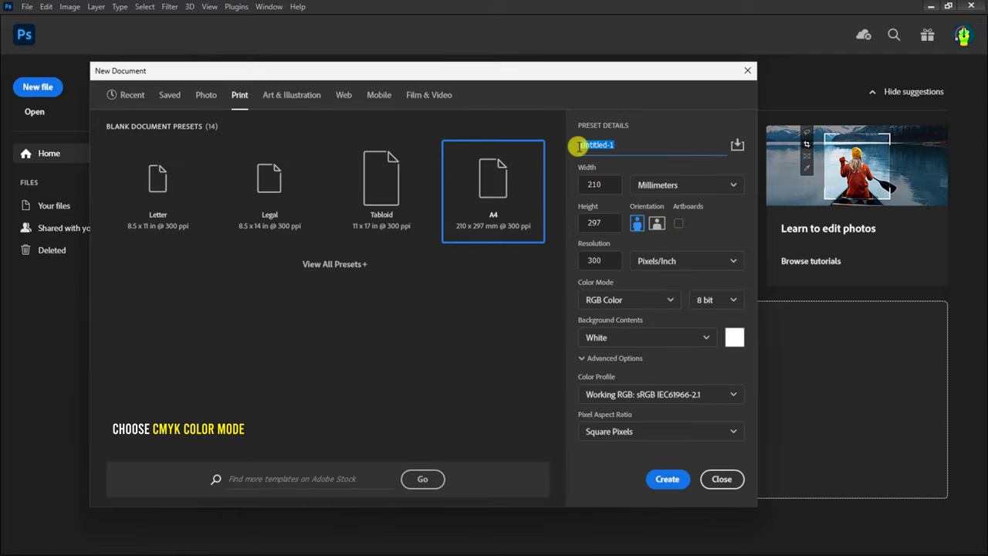
{"action": "left_click", "coordinate": [653, 145]}
{"action": "type", "text": "Real Estate Flyer Design"}
{"action": "left_click", "coordinate": [668, 300]}
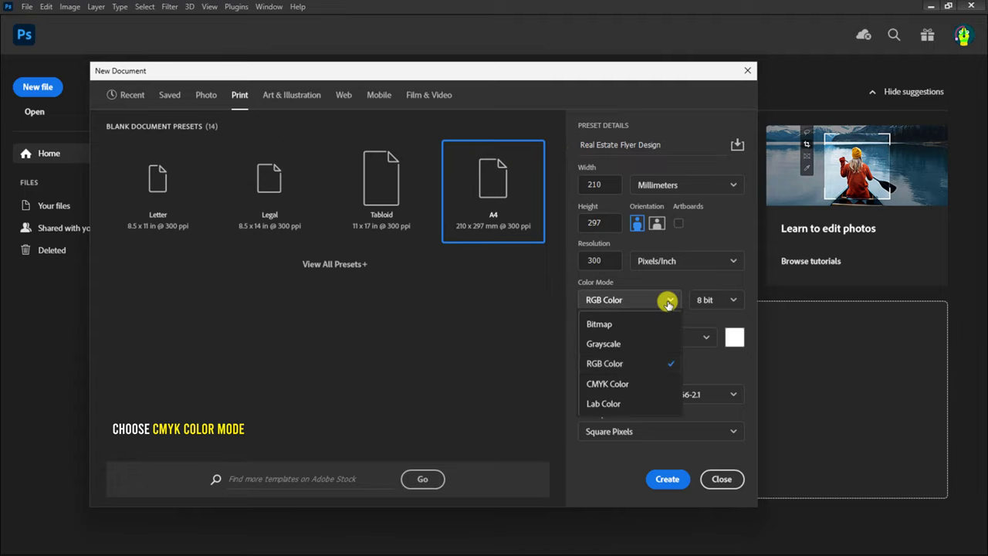
Create the flyer and add 100 px margin guides on all four sides, with column guides off.
{"action": "left_click", "coordinate": [669, 479]}
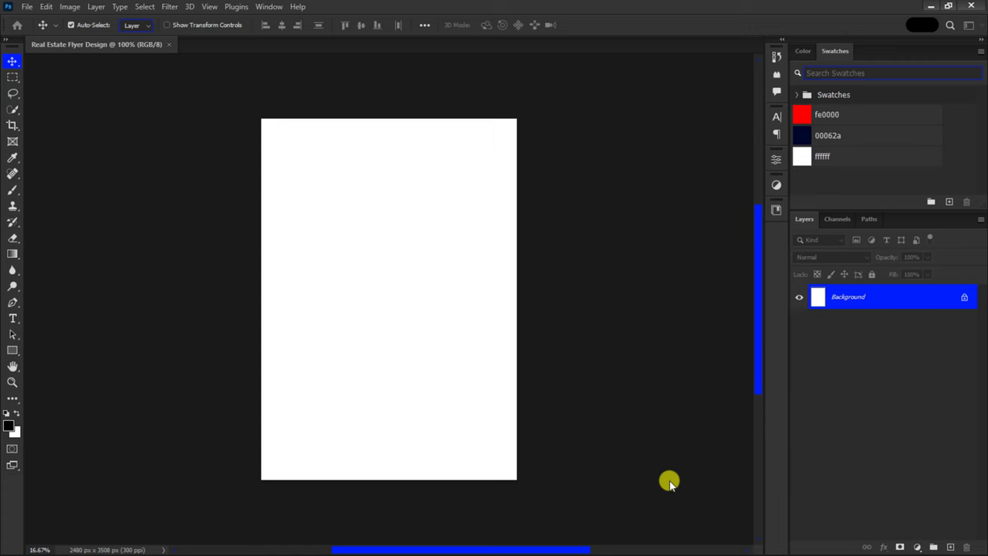
{"action": "left_click", "coordinate": [216, 8]}
{"action": "mouse_move", "coordinate": [222, 331]}
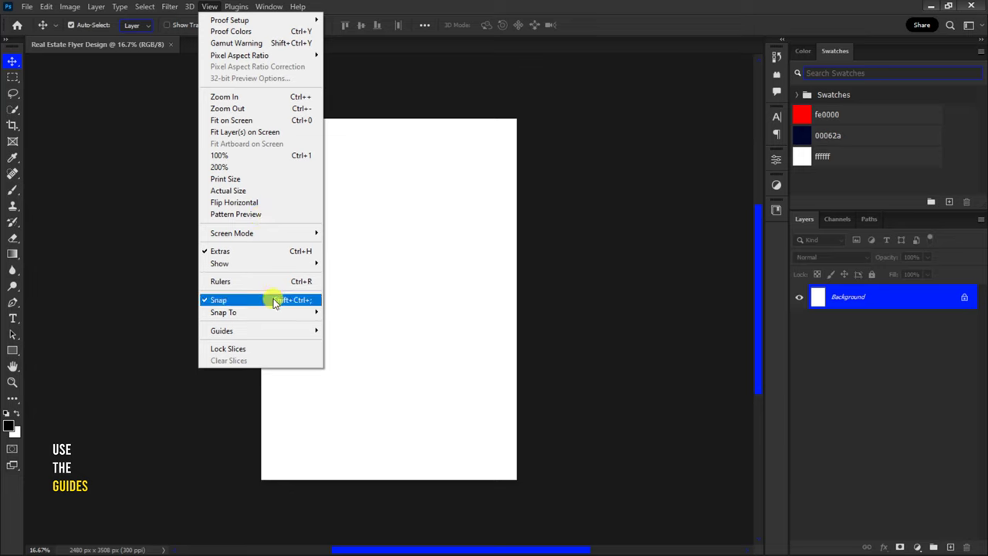
{"action": "left_click", "coordinate": [364, 412]}
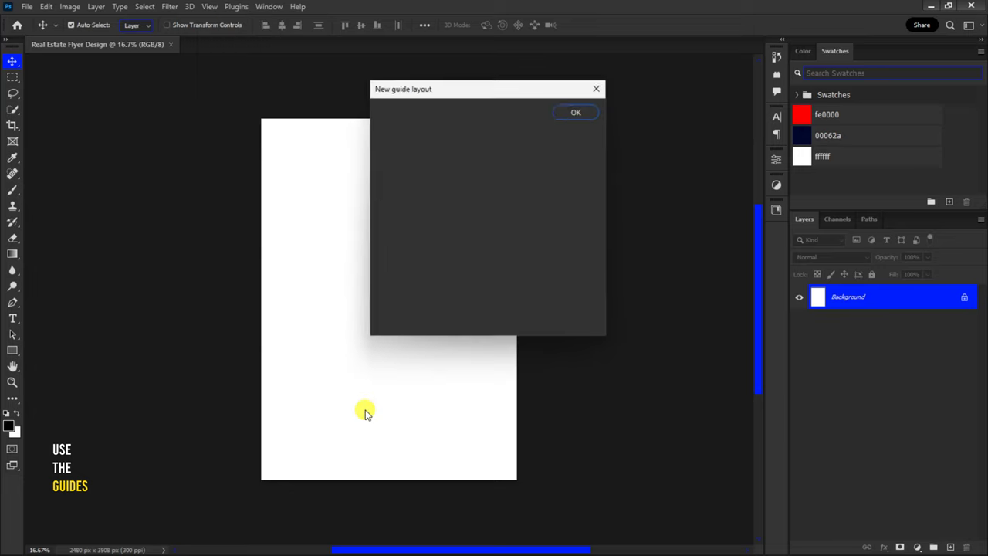
{"action": "left_click", "coordinate": [394, 198]}
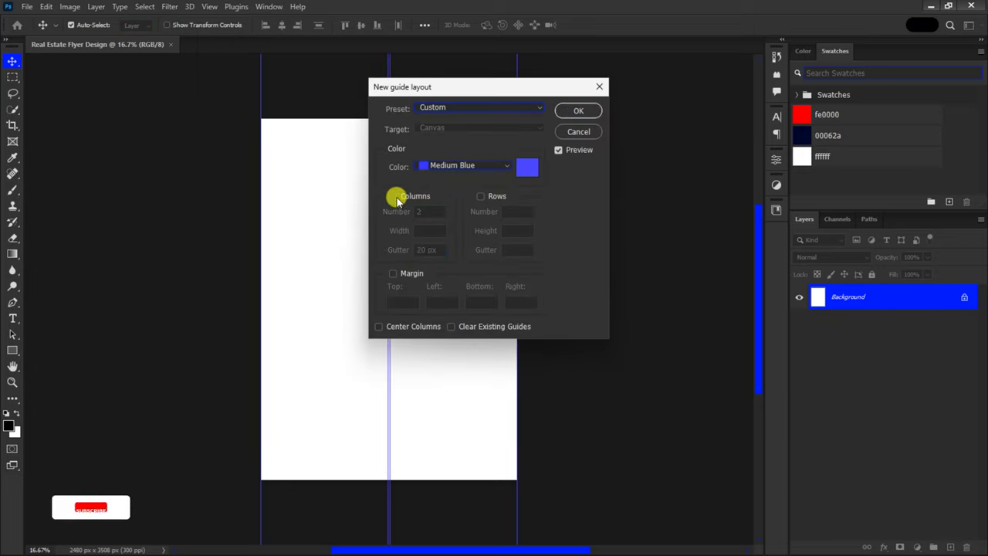
{"action": "left_click", "coordinate": [393, 273]}
{"action": "type", "text": "100"}
{"action": "double_click", "coordinate": [434, 302]}
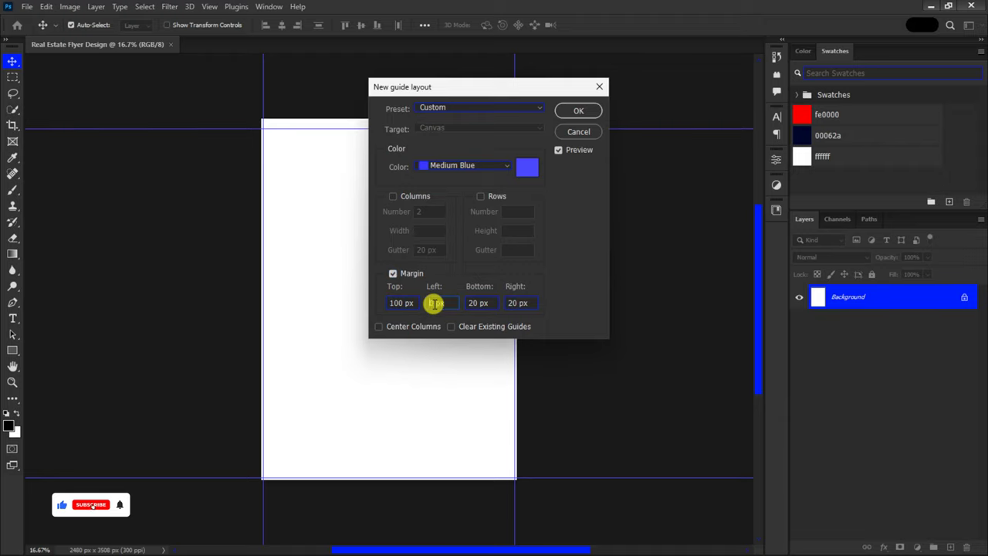
{"action": "type", "text": "100"}
{"action": "double_click", "coordinate": [474, 303]}
{"action": "type", "text": "100"}
{"action": "double_click", "coordinate": [515, 303]}
{"action": "type", "text": "100"}
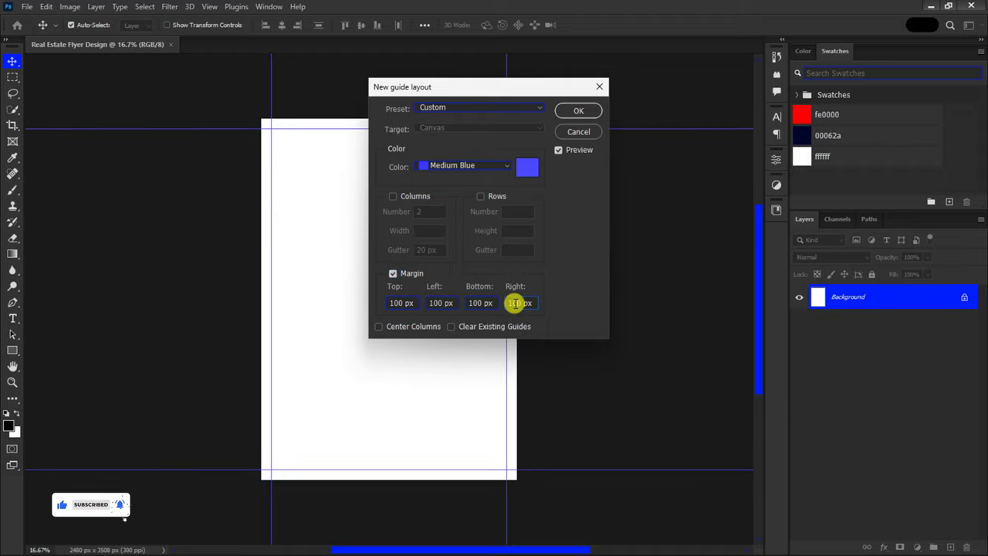
{"action": "left_click", "coordinate": [577, 110]}
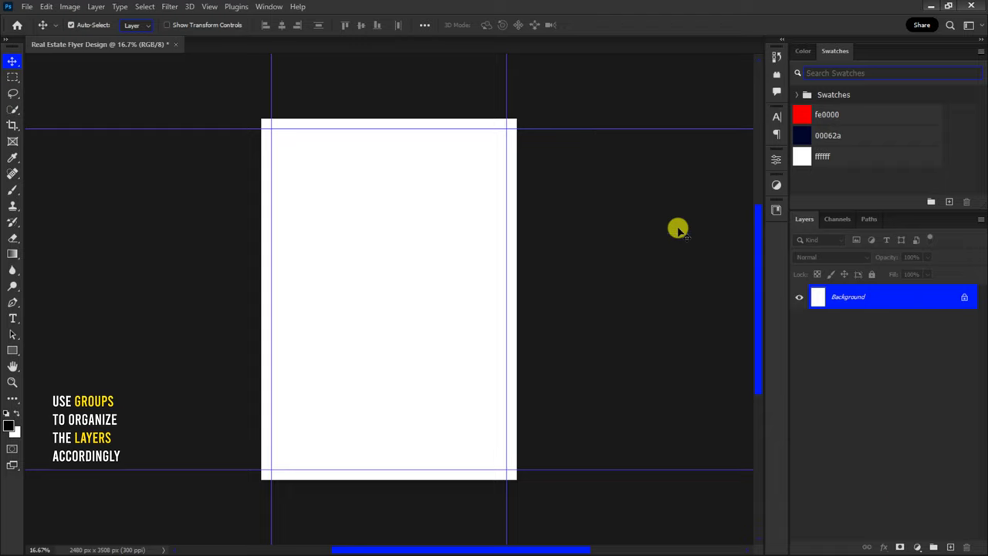
Create a layer group named Background Design & Images.
{"action": "left_click", "coordinate": [933, 547]}
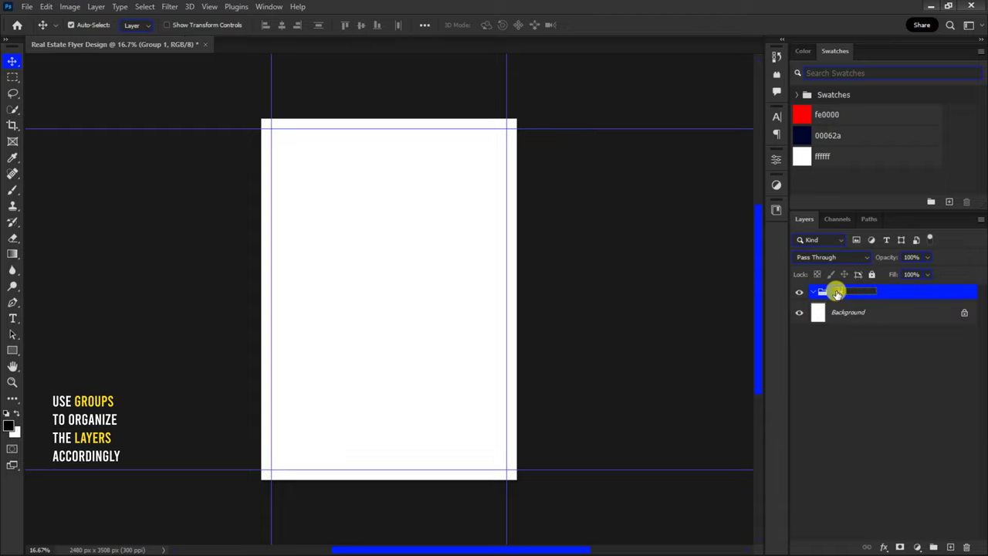
{"action": "type", "text": "Background Design & Images"}
{"action": "key", "text": "Return"}
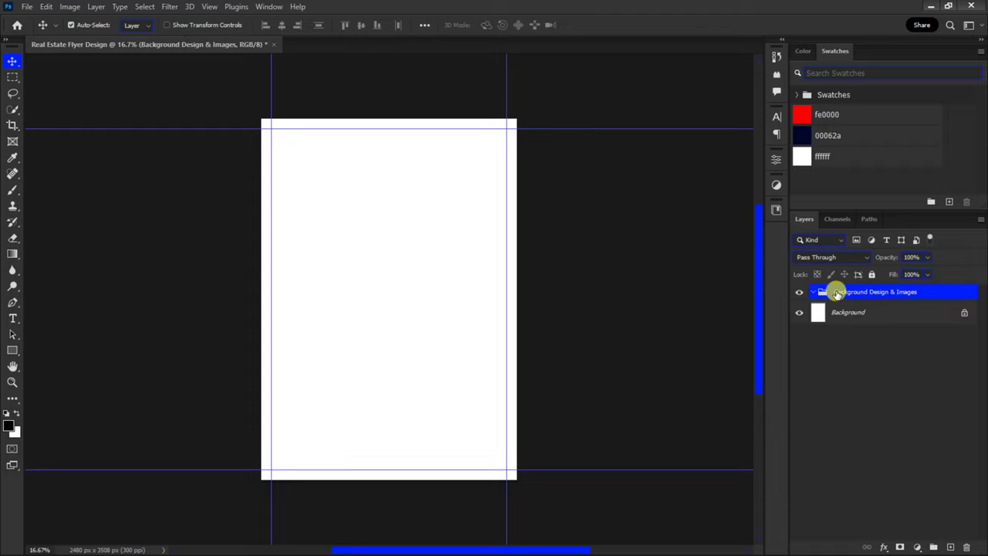
Draw a navy 00062a square, rotate it 45° and enlarge it so it runs off the right edge.
{"action": "left_click", "coordinate": [12, 350]}
{"action": "left_click", "coordinate": [44, 350]}
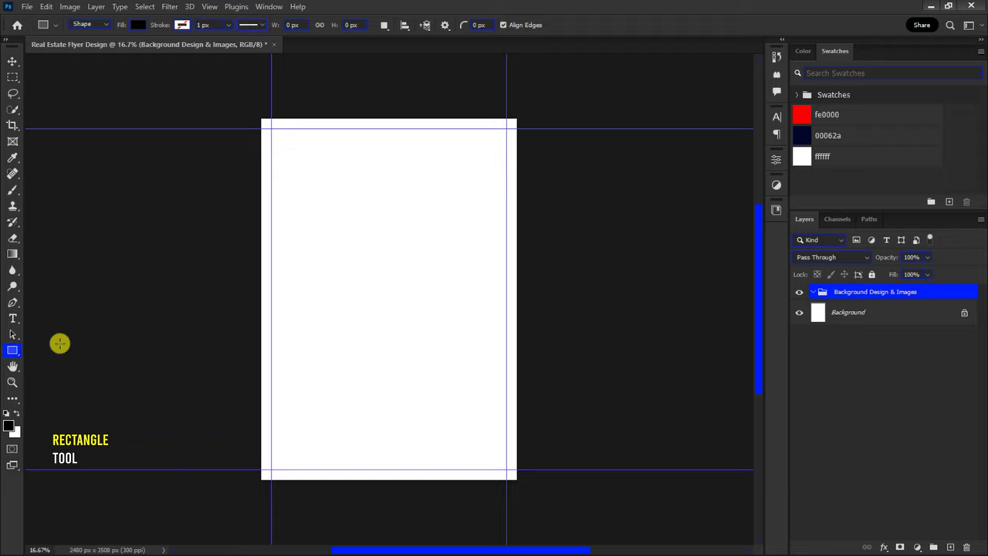
{"action": "left_click_drag", "start_coordinate": [362, 227], "coordinate": [413, 313]}
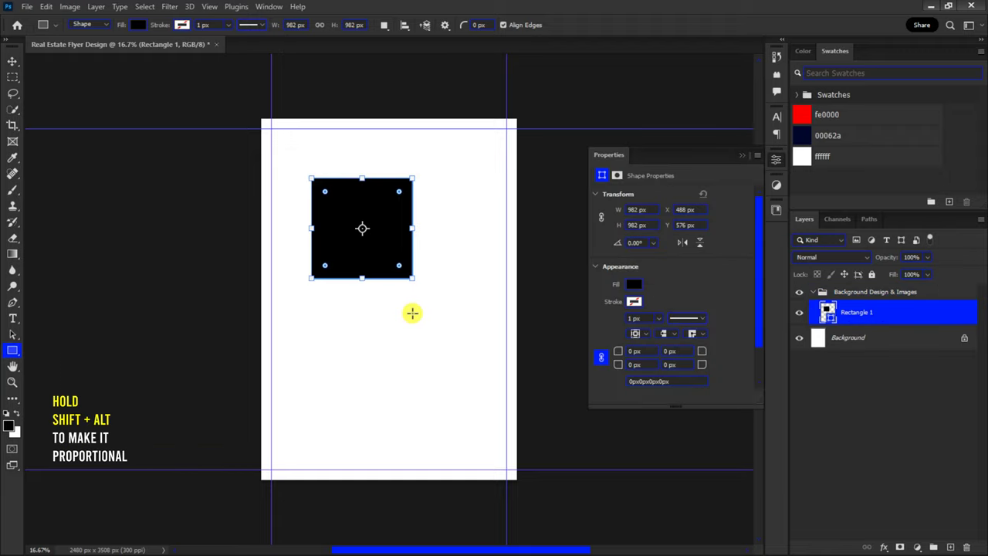
{"action": "left_click", "coordinate": [12, 61]}
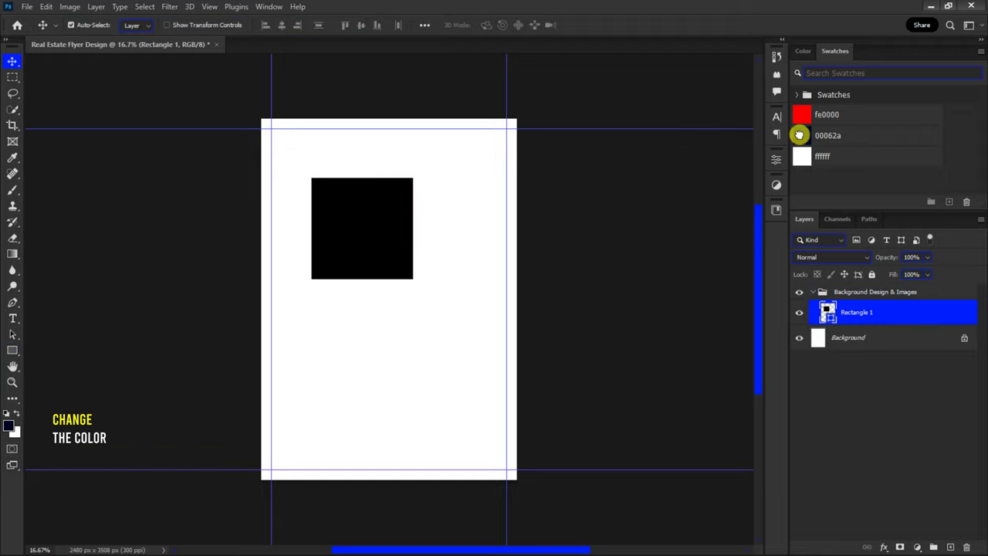
{"action": "left_click_drag", "start_coordinate": [376, 210], "coordinate": [437, 230]}
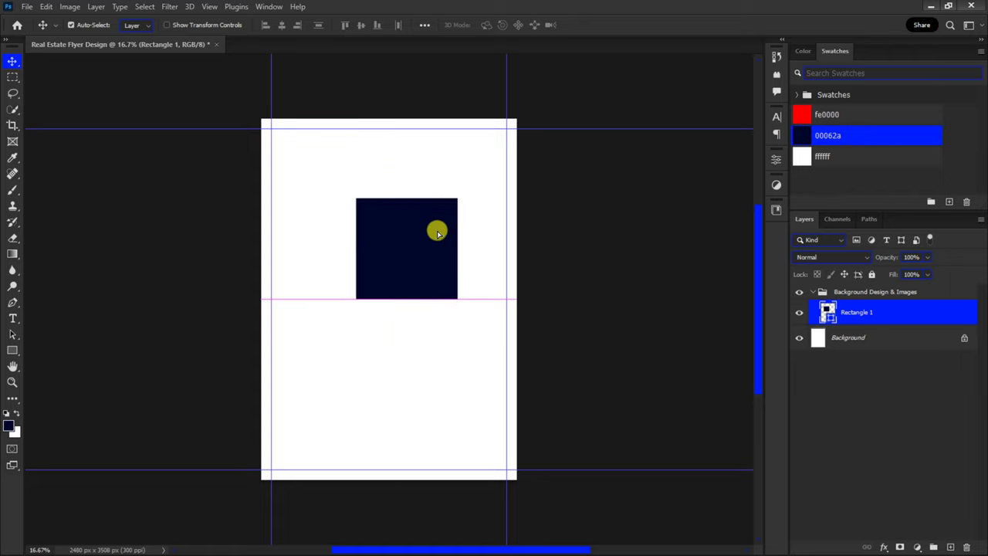
{"action": "key", "text": "ctrl+t"}
{"action": "mouse_move", "coordinate": [437, 165]}
{"action": "left_mouse_down"}
{"action": "mouse_move", "coordinate": [420, 170]}
{"action": "mouse_move", "coordinate": [527, 146]}
{"action": "left_mouse_up"}
{"action": "left_click", "coordinate": [610, 25]}
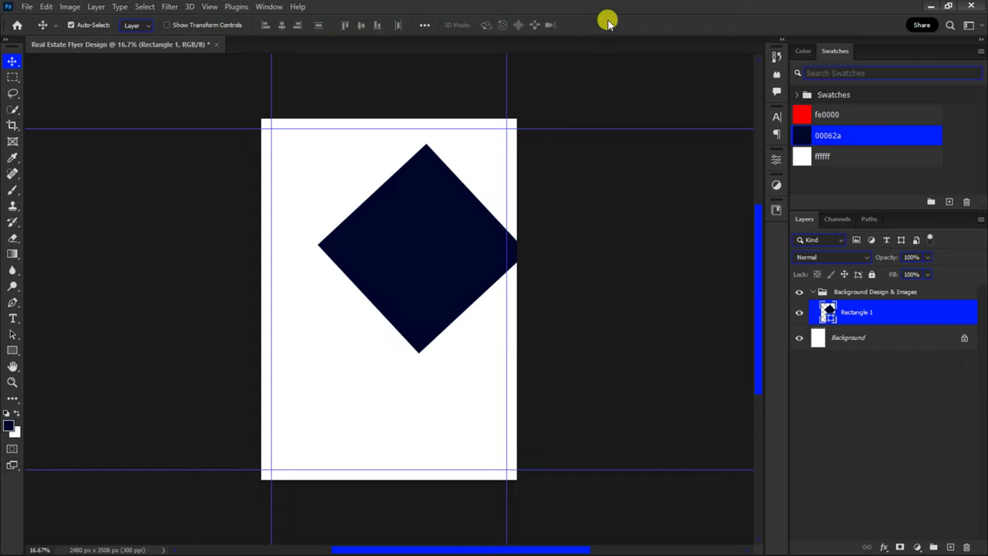
{"action": "left_click_drag", "start_coordinate": [420, 246], "coordinate": [446, 260]}
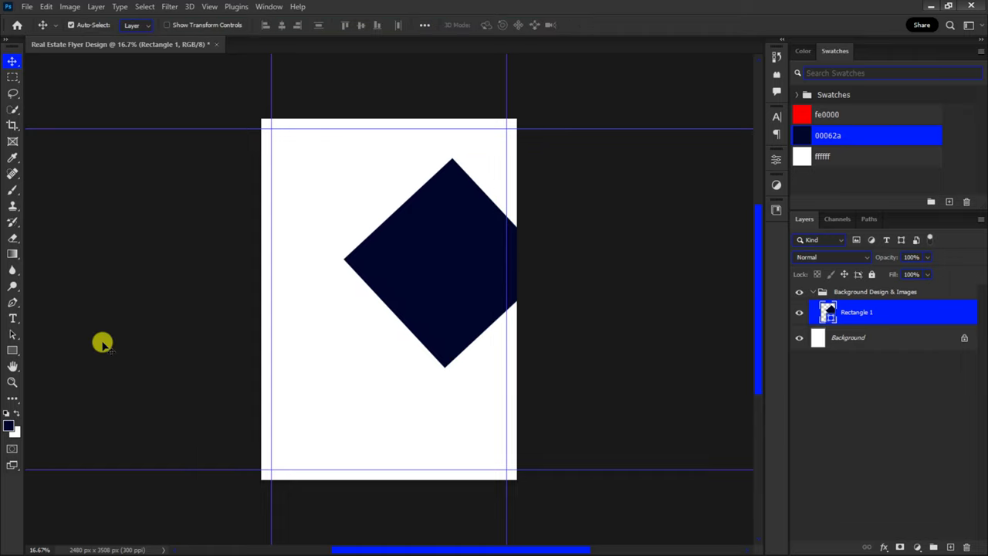
Round the diamond's corners, refine its rotation, and duplicate the shape.
{"action": "left_click", "coordinate": [12, 350]}
{"action": "left_click", "coordinate": [77, 349]}
{"action": "left_click_drag", "start_coordinate": [360, 260], "coordinate": [382, 261]}
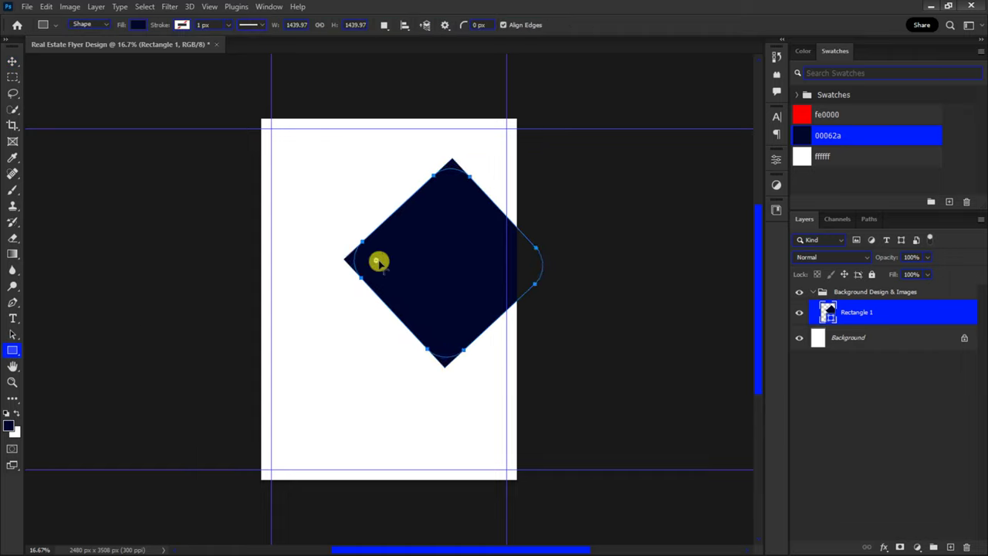
{"action": "left_click", "coordinate": [12, 60]}
{"action": "key", "text": "ctrl+t"}
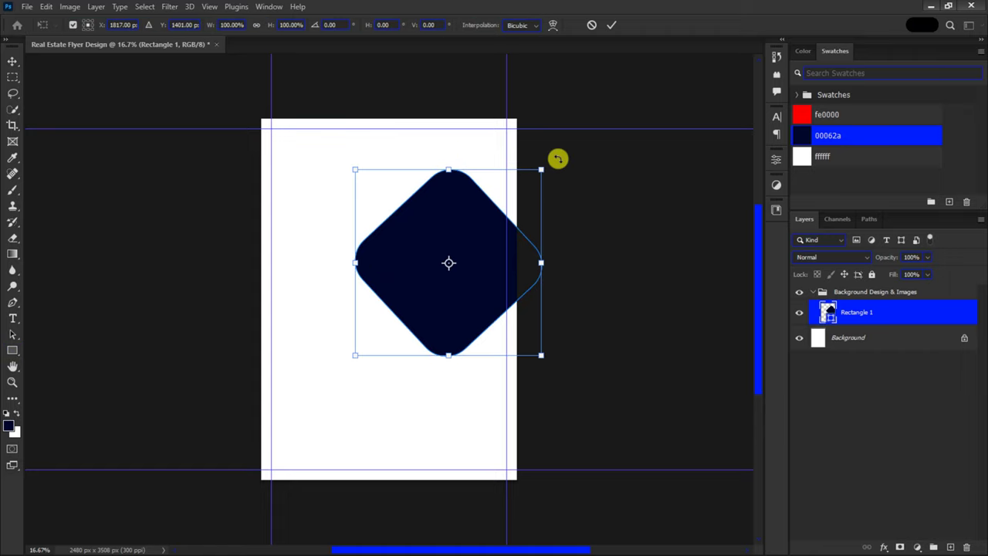
{"action": "left_click_drag", "start_coordinate": [557, 159], "coordinate": [692, 108]}
{"action": "key", "text": "Return"}
{"action": "key", "text": "ctrl+j"}
Fill the copy red fe0000 and place it behind the navy diamond.
{"action": "left_click", "coordinate": [803, 114]}
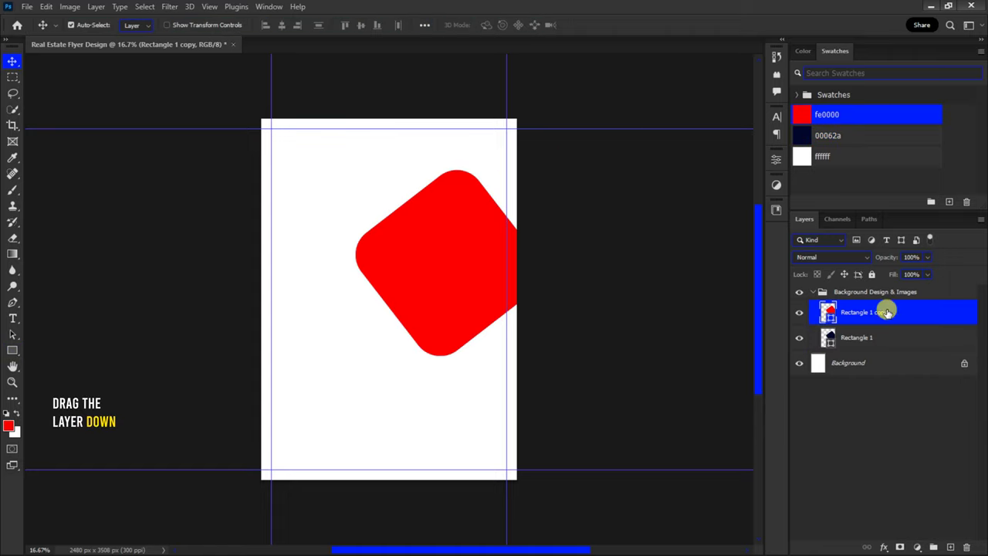
{"action": "left_click_drag", "start_coordinate": [887, 312], "coordinate": [887, 343]}
{"action": "key", "text": "ctrl+plus"}
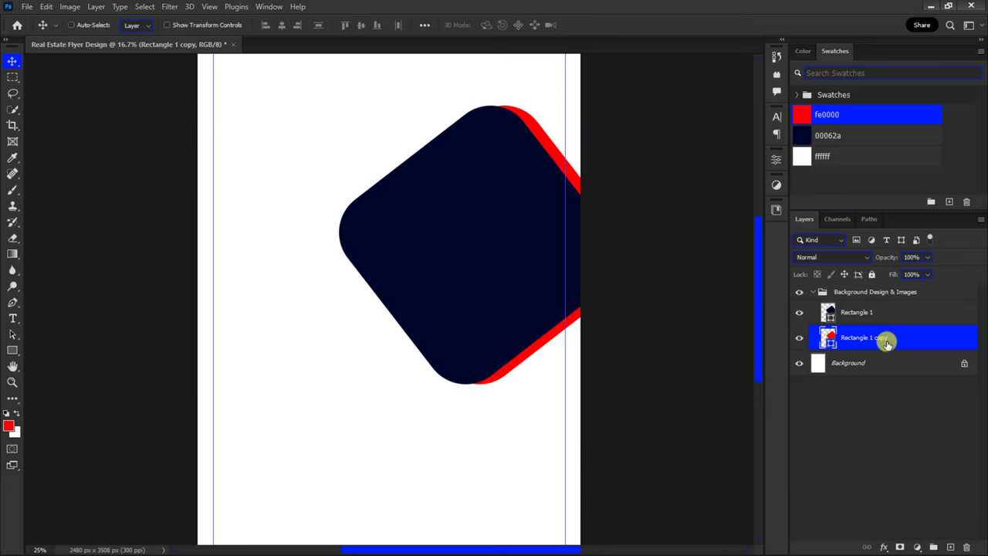
Duplicate the red shape, move it up-left, shrink it, and set its corner radius to 128 px.
{"action": "key", "text": "ctrl+j"}
{"action": "scroll", "coordinate": [657, 286], "scroll_direction": "up", "scroll_amount": 1}
{"action": "left_click_drag", "start_coordinate": [581, 249], "coordinate": [498, 154]}
{"action": "key", "text": "ctrl+t"}
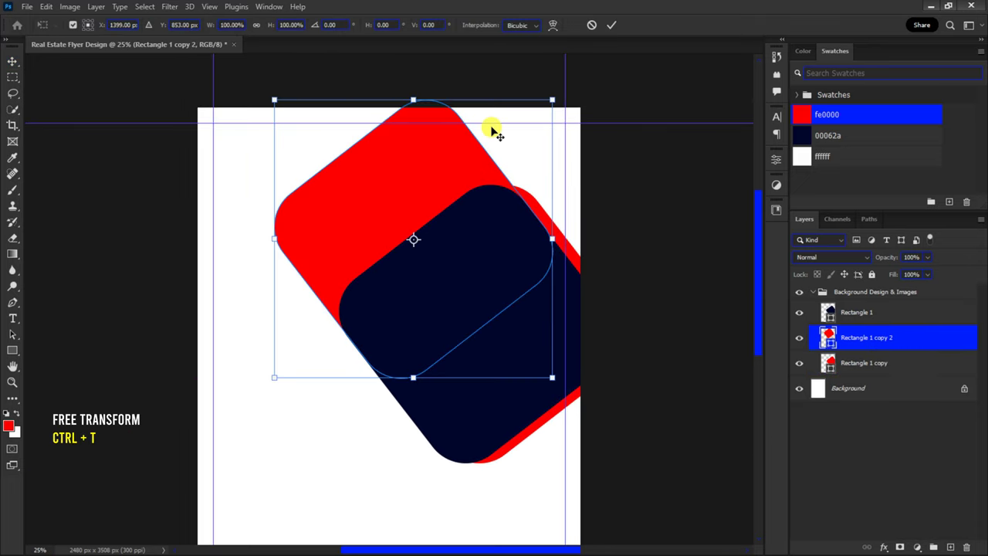
{"action": "left_click_drag", "start_coordinate": [553, 99], "coordinate": [452, 192]}
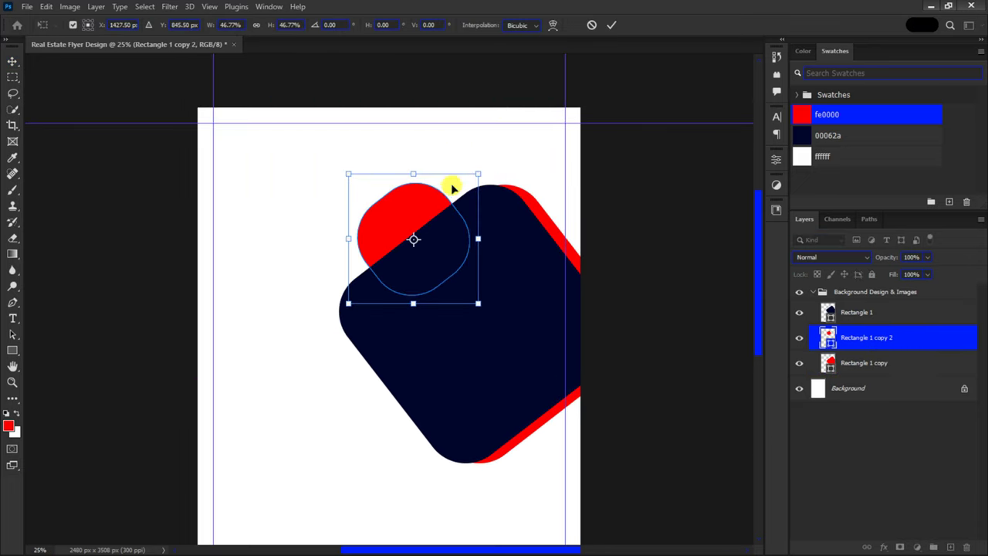
{"action": "key", "text": "Return"}
{"action": "left_click", "coordinate": [775, 158]}
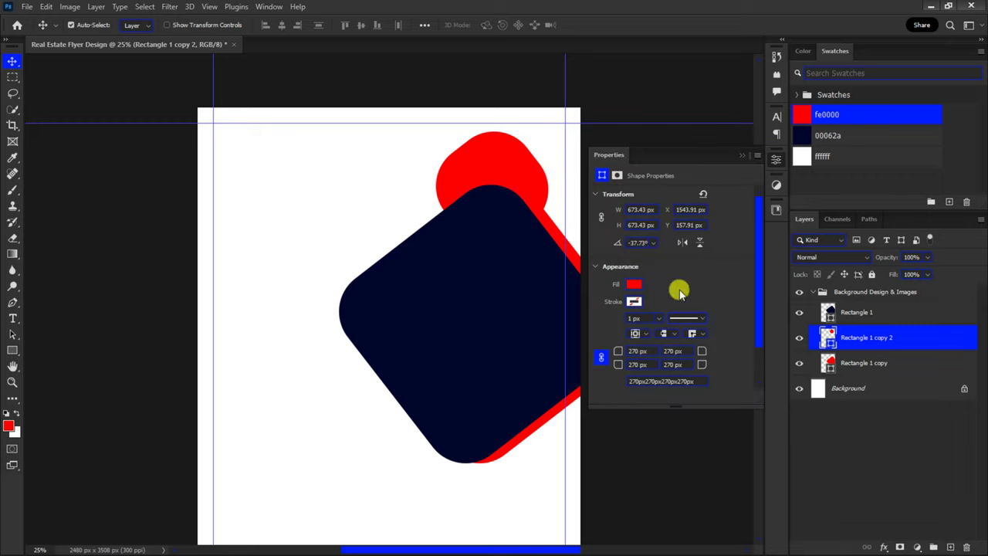
{"action": "left_click_drag", "start_coordinate": [621, 351], "coordinate": [619, 354]}
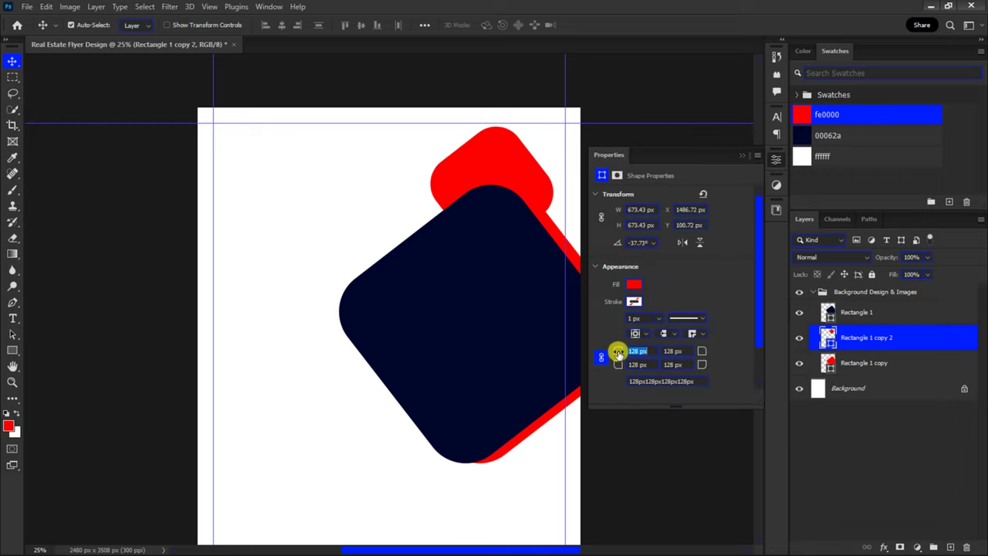
Bring the small red square above the navy diamond, scale it down further, and duplicate it.
{"action": "mouse_move", "coordinate": [888, 338]}
{"action": "left_mouse_down"}
{"action": "mouse_move", "coordinate": [900, 330]}
{"action": "mouse_move", "coordinate": [880, 295]}
{"action": "left_mouse_up"}
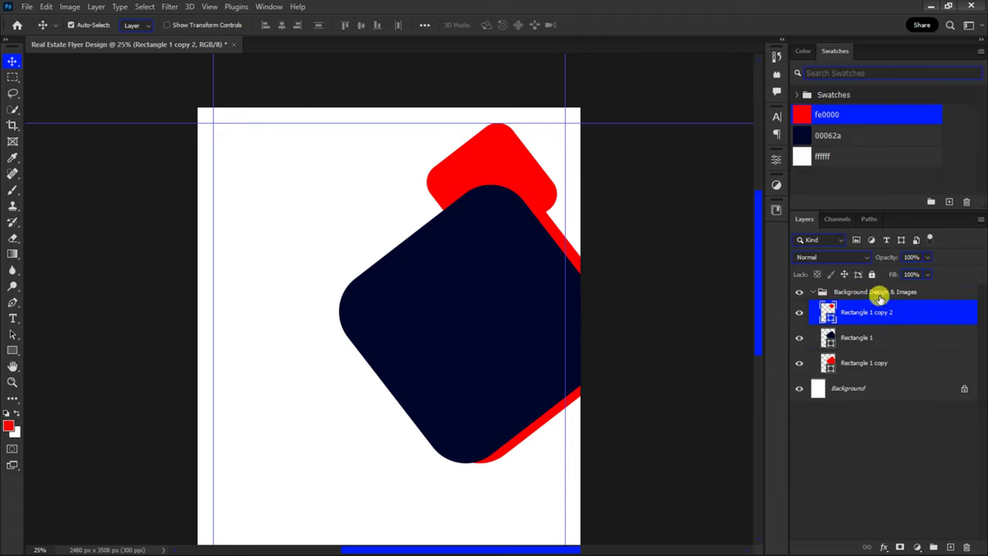
{"action": "key", "text": "ctrl+t"}
{"action": "mouse_move", "coordinate": [555, 124]}
{"action": "left_mouse_down"}
{"action": "mouse_move", "coordinate": [542, 128]}
{"action": "mouse_move", "coordinate": [543, 145]}
{"action": "left_mouse_up"}
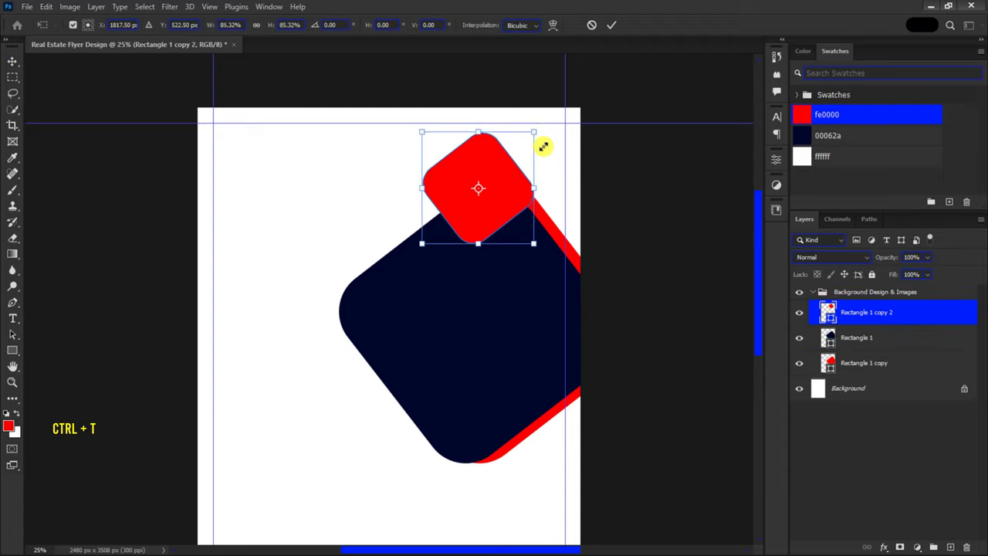
{"action": "key", "text": "Return"}
{"action": "key", "text": "ctrl+j"}
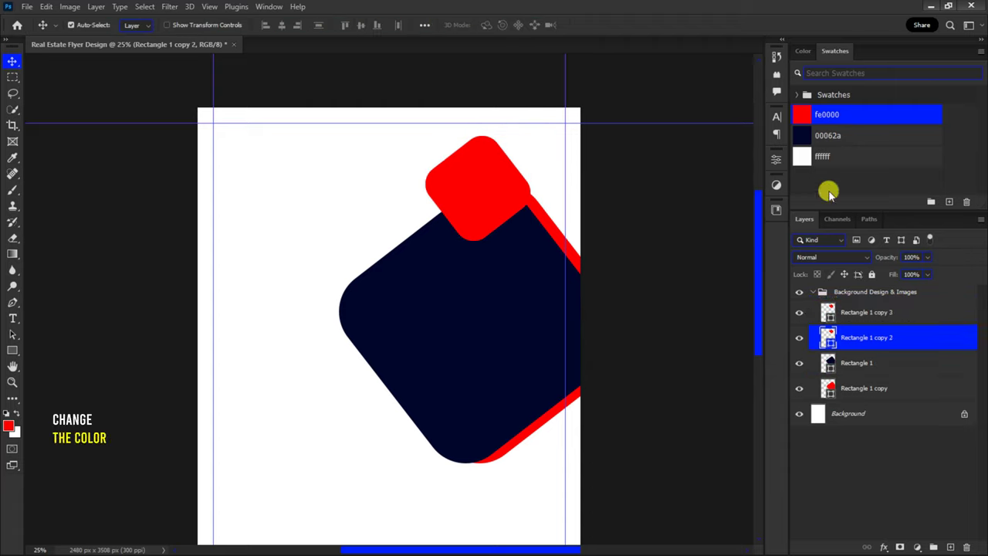
{"action": "key", "text": "ctrl+minus"}
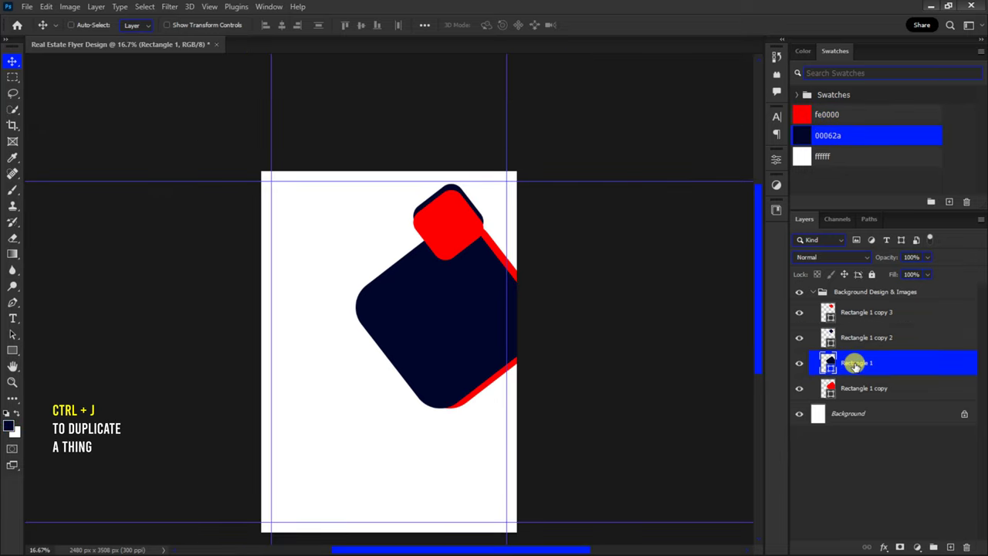
Duplicate the large navy rounded square, move the copy past the page's top edge, then reselect Rectangle 1.
{"action": "key", "text": "ctrl+j"}
{"action": "mouse_move", "coordinate": [445, 309]}
{"action": "left_mouse_down"}
{"action": "mouse_move", "coordinate": [450, 206]}
{"action": "mouse_move", "coordinate": [437, 143]}
{"action": "mouse_move", "coordinate": [467, 164]}
{"action": "left_mouse_up"}
{"action": "left_click", "coordinate": [776, 160]}
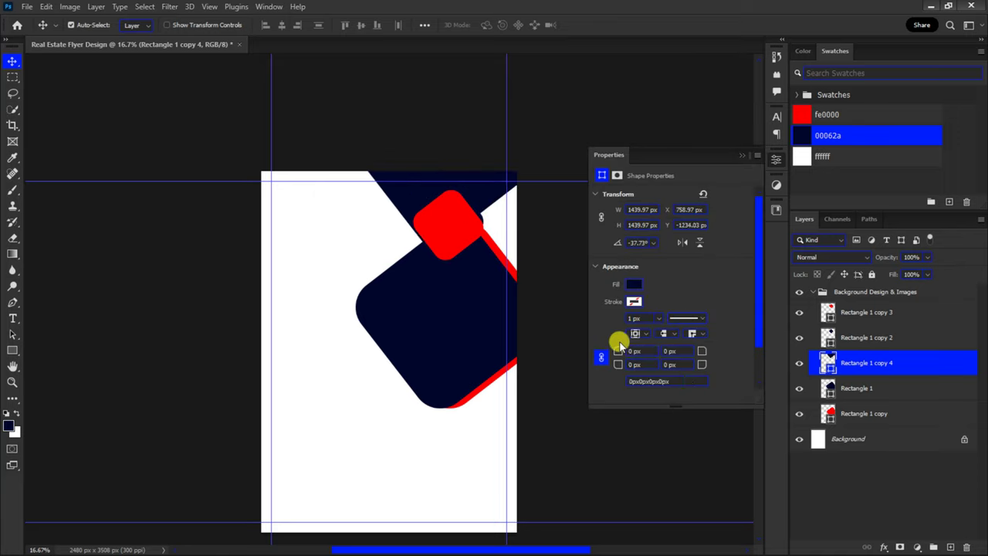
{"action": "left_click", "coordinate": [401, 192]}
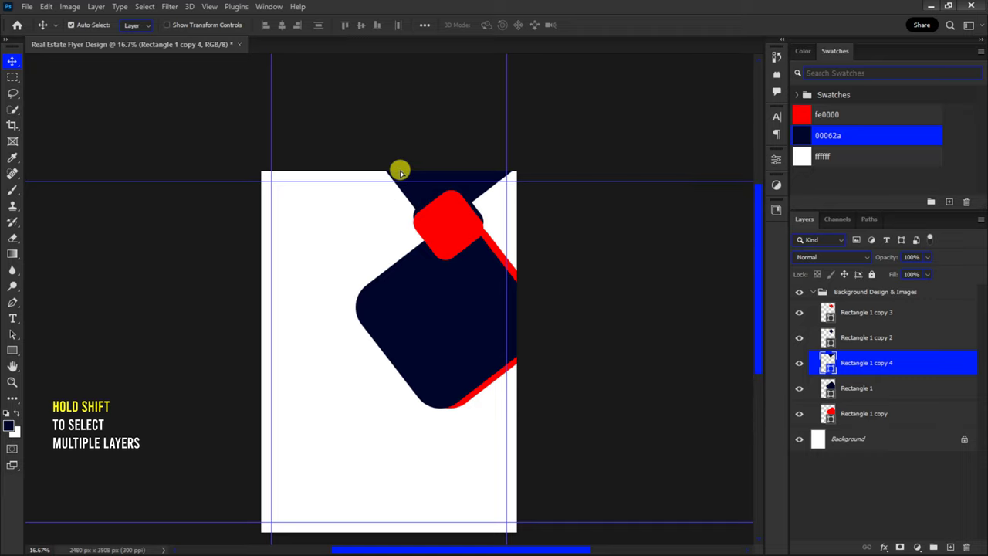
{"action": "left_click", "coordinate": [875, 418], "text": "shift"}
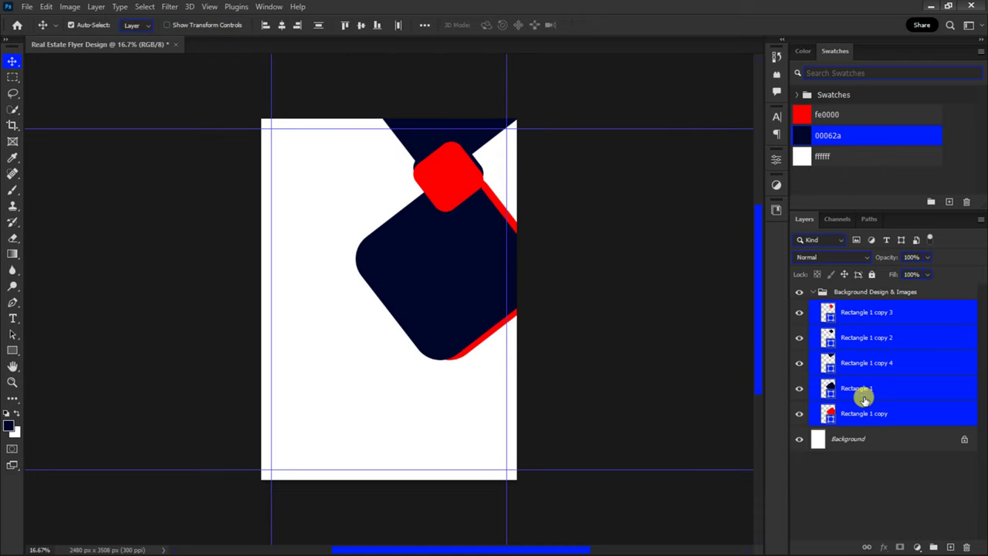
{"action": "left_click", "coordinate": [863, 393]}
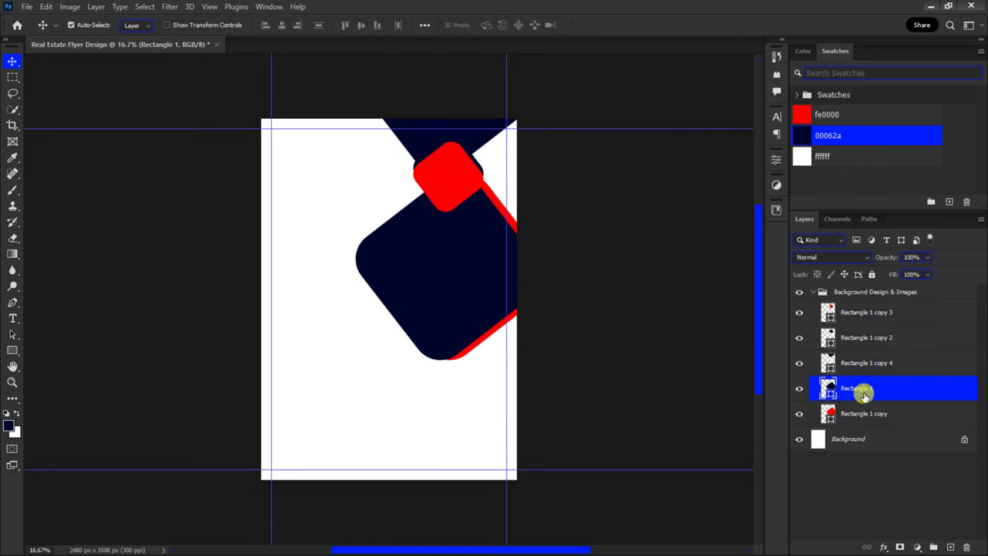
Place house photo pexels-binyamin-mellish-186077 as a clipping mask inside the large rounded square, framing the house.
{"action": "left_click", "coordinate": [27, 7]}
{"action": "left_click", "coordinate": [58, 259]}
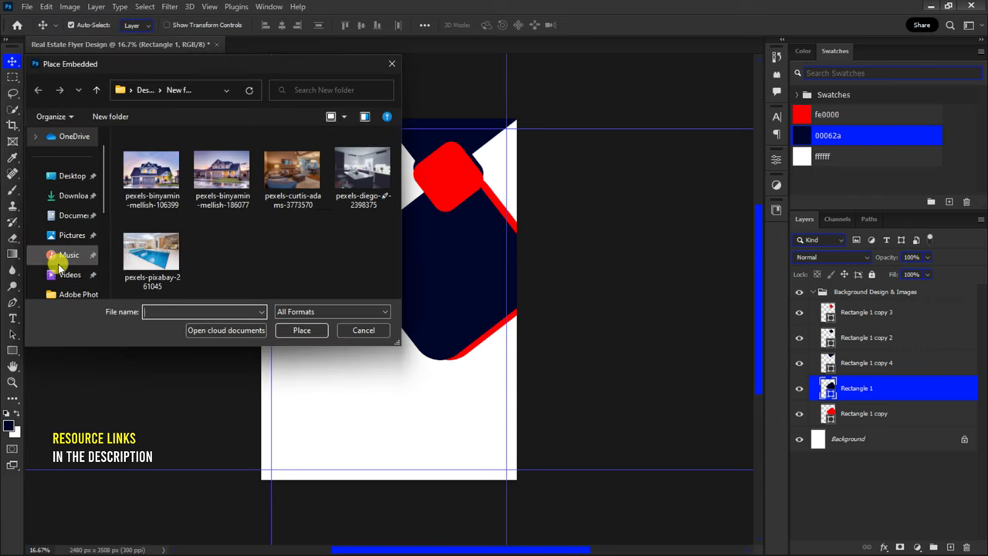
{"action": "left_click", "coordinate": [190, 202]}
{"action": "left_click", "coordinate": [297, 330]}
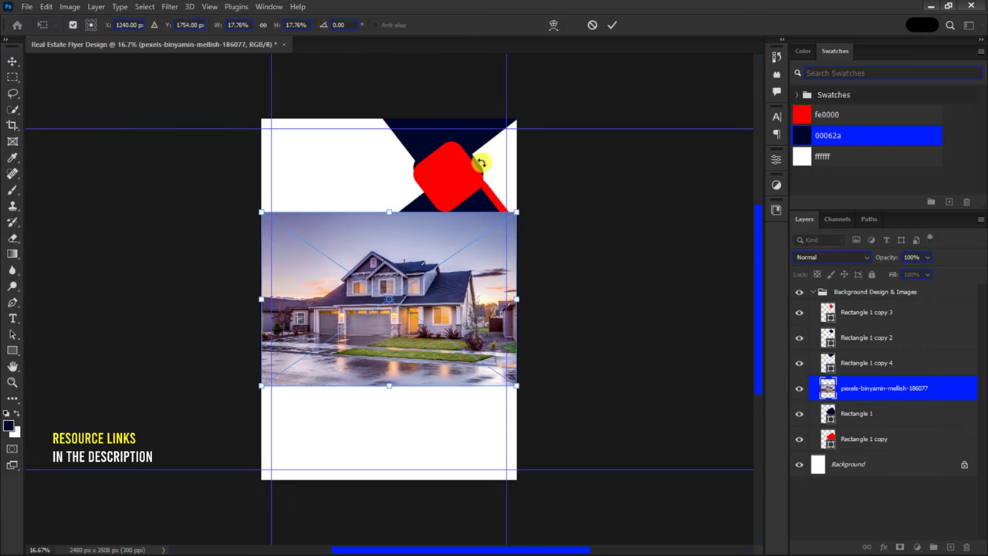
{"action": "left_click", "coordinate": [613, 24]}
{"action": "right_click", "coordinate": [872, 390]}
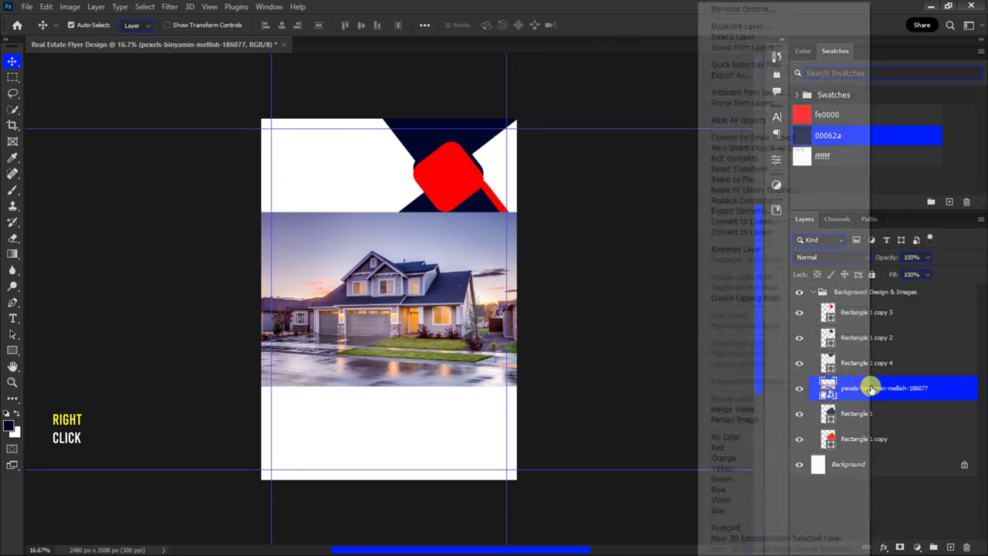
{"action": "left_click", "coordinate": [733, 298]}
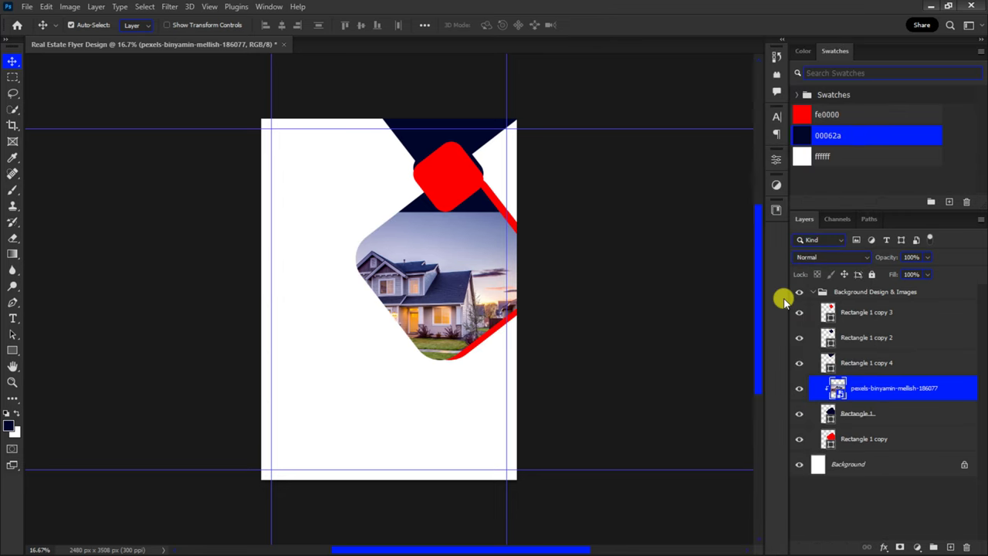
{"action": "left_click_drag", "start_coordinate": [451, 264], "coordinate": [454, 254]}
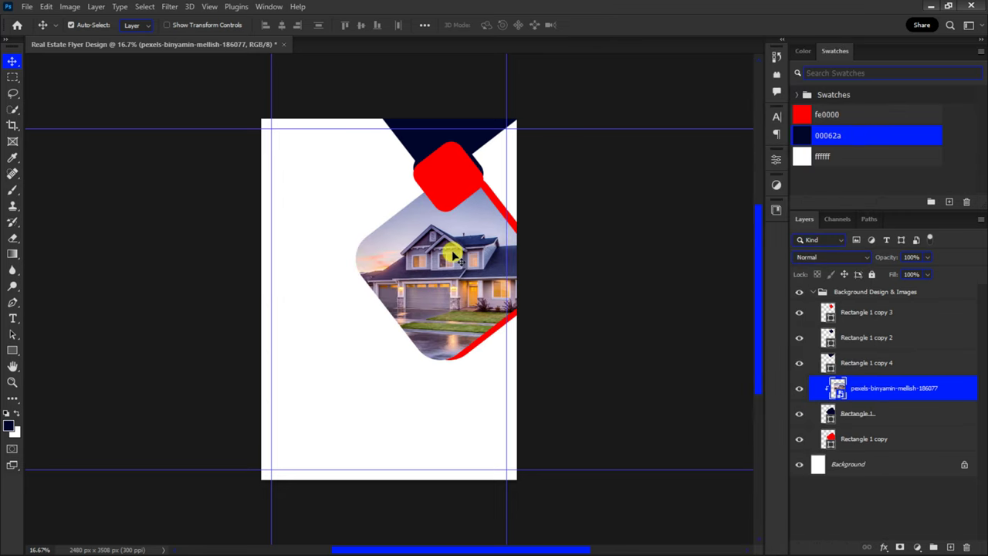
Give Rectangle 1 a thickened navy 00062a stroke border around the house photo.
{"action": "double_click", "coordinate": [896, 416]}
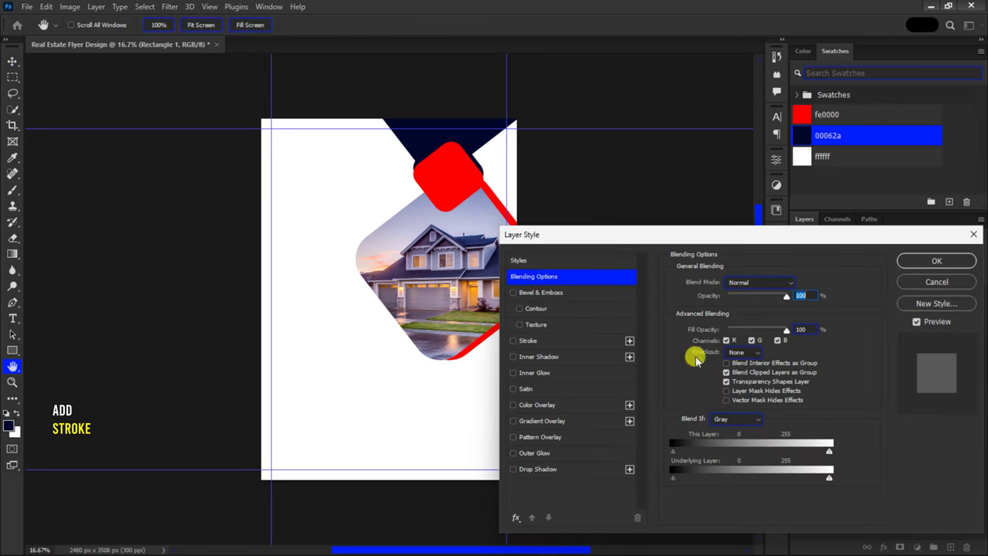
{"action": "left_click", "coordinate": [587, 340]}
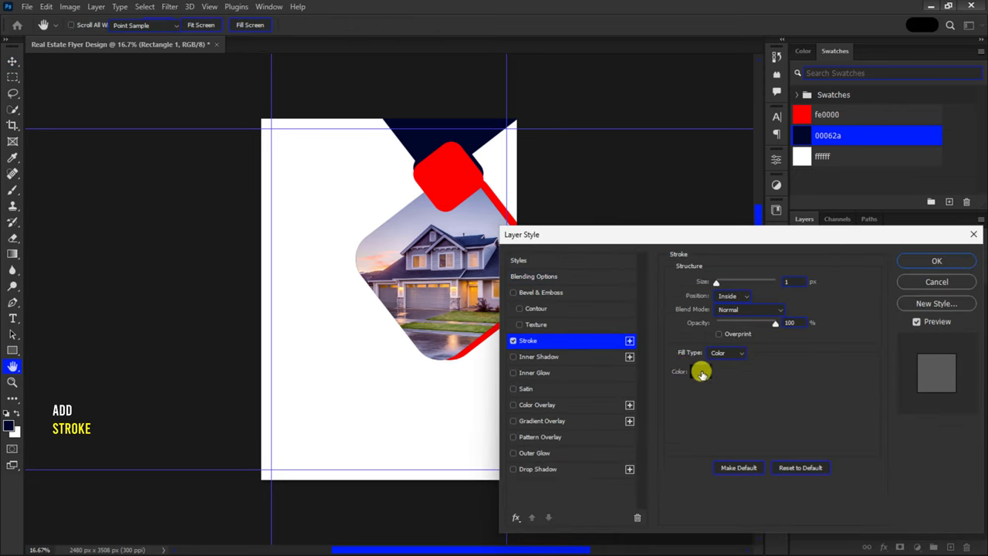
{"action": "left_click", "coordinate": [700, 372]}
{"action": "left_click", "coordinate": [808, 136]}
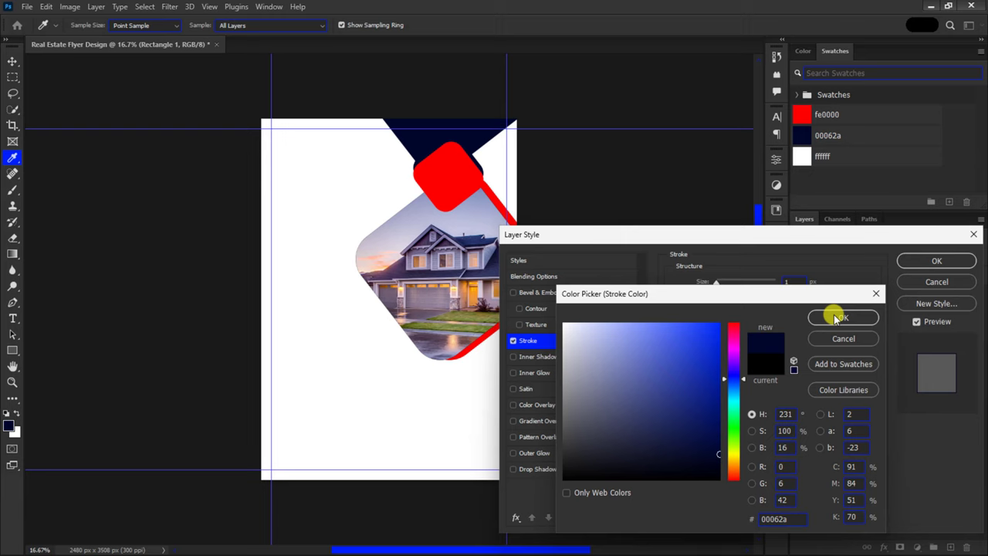
{"action": "left_click", "coordinate": [838, 318]}
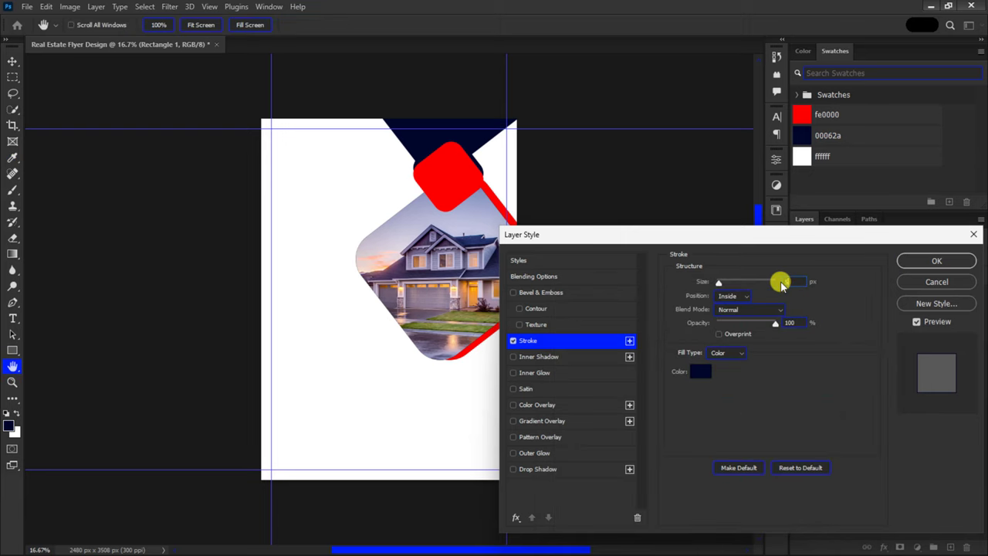
{"action": "left_click_drag", "start_coordinate": [782, 284], "coordinate": [783, 280]}
{"action": "left_click", "coordinate": [927, 261]}
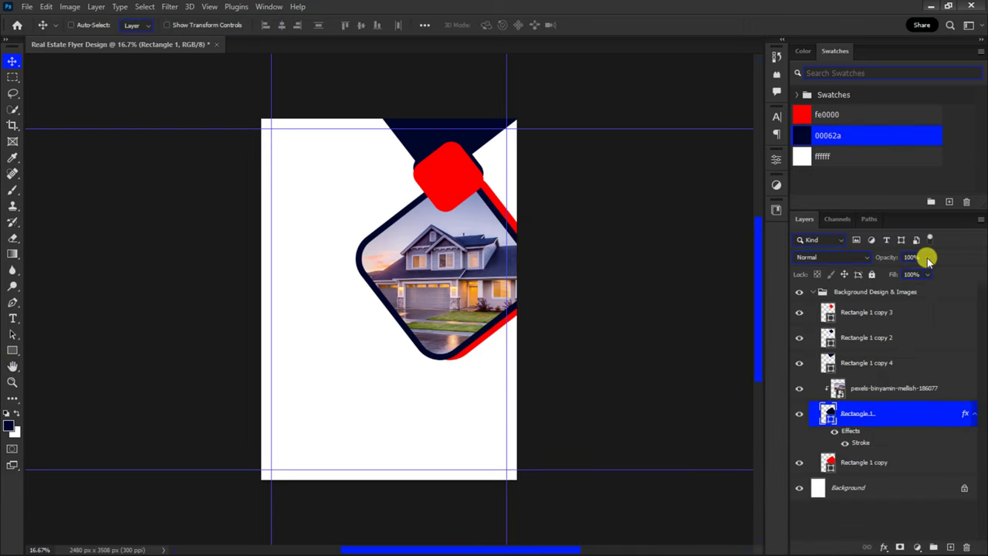
Scale the framed house photo proportionally inside its frame.
{"action": "key", "text": "ctrl+plus"}
{"action": "left_click", "coordinate": [888, 388]}
{"action": "key", "text": "ctrl+t"}
{"action": "left_click_drag", "start_coordinate": [284, 127], "coordinate": [306, 144]}
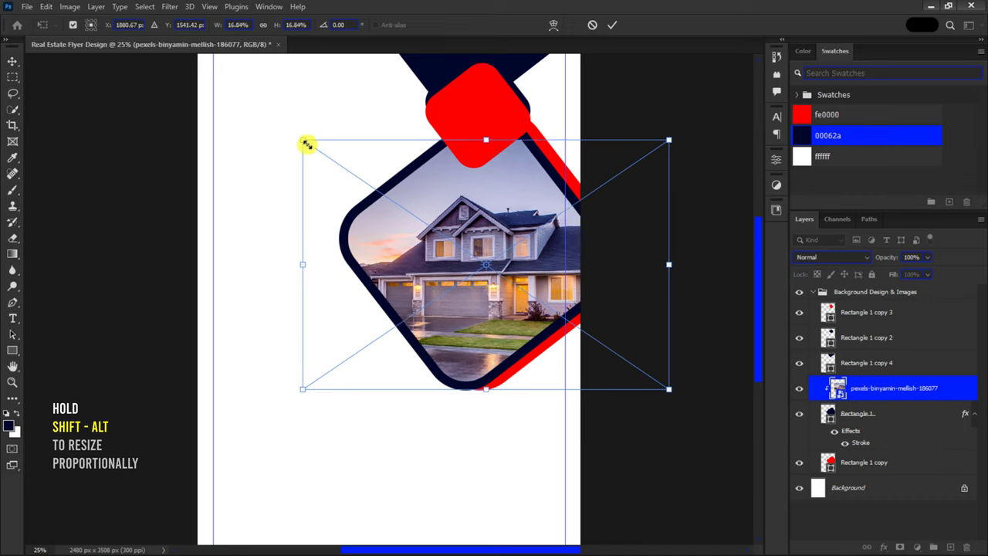
{"action": "left_click", "coordinate": [612, 25]}
Enlarge the two red square layers to 117% and shift them down and right.
{"action": "left_click", "coordinate": [482, 112]}
{"action": "key", "text": "ctrl+t"}
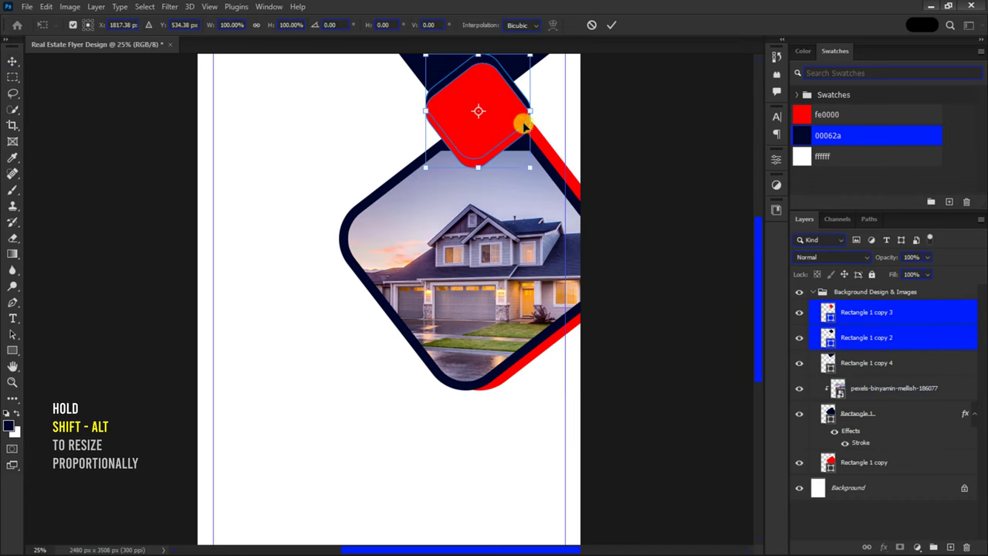
{"action": "left_click_drag", "start_coordinate": [526, 125], "coordinate": [538, 176]}
{"action": "left_click_drag", "start_coordinate": [512, 121], "coordinate": [529, 133]}
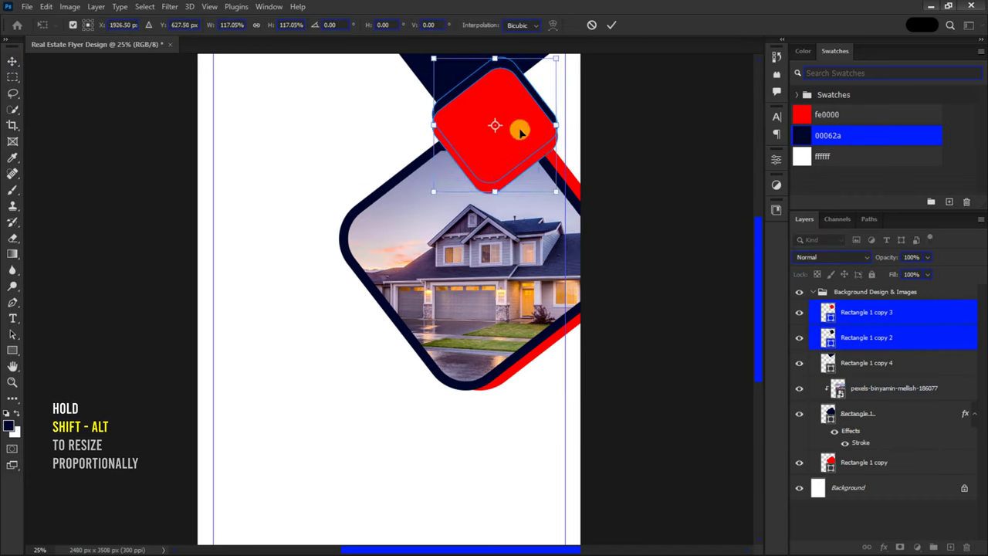
{"action": "left_click", "coordinate": [612, 25]}
{"action": "key", "text": "ctrl+minus"}
Clip house photo pexels-binyamin-mellish-106399 into the top navy shape, Rectangle 1 copy 4, and scale it down.
{"action": "left_click", "coordinate": [859, 364]}
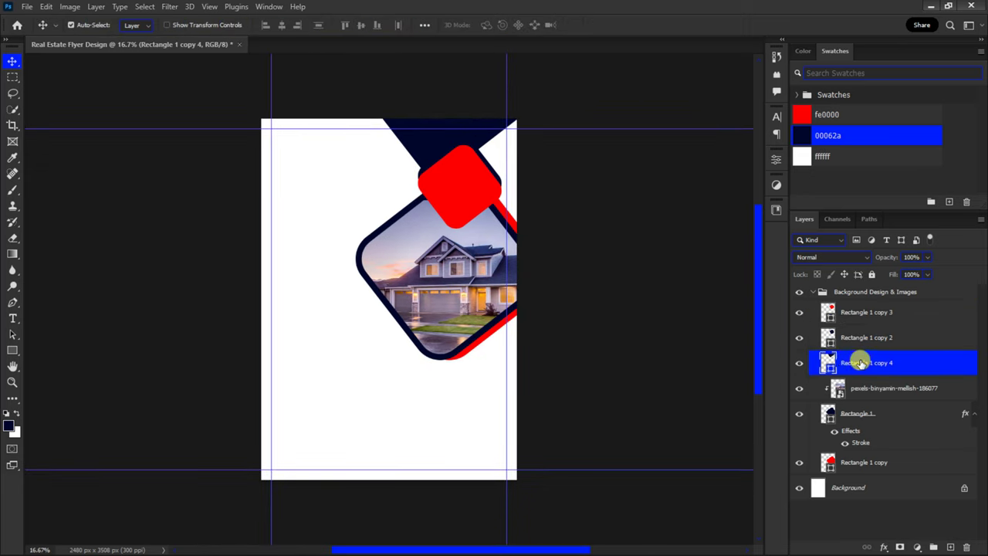
{"action": "left_click", "coordinate": [37, 7]}
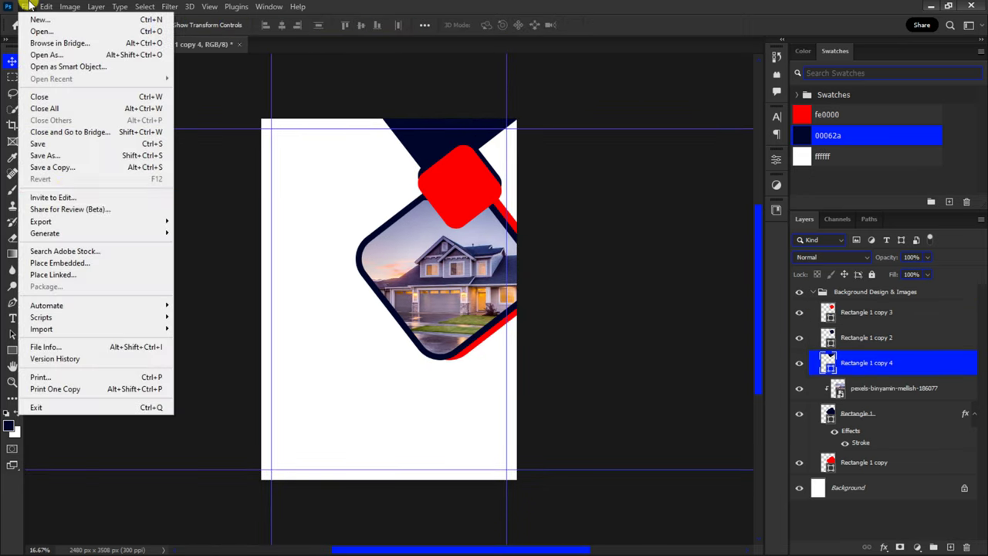
{"action": "left_click", "coordinate": [63, 250]}
{"action": "left_click", "coordinate": [149, 179]}
{"action": "left_click", "coordinate": [290, 329]}
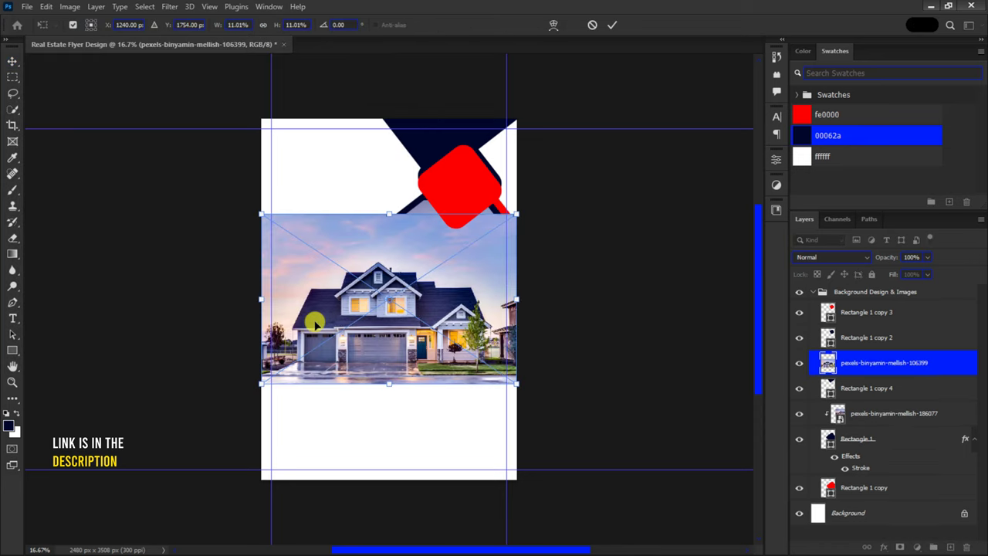
{"action": "left_click_drag", "start_coordinate": [319, 324], "coordinate": [401, 136]}
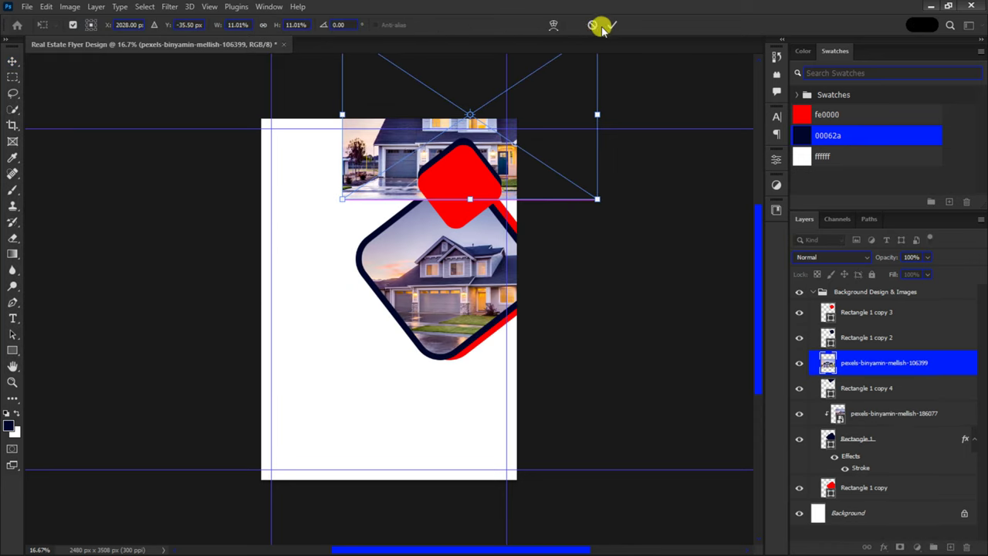
{"action": "key", "text": "ctrl+alt+g"}
{"action": "key", "text": "ctrl+minus"}
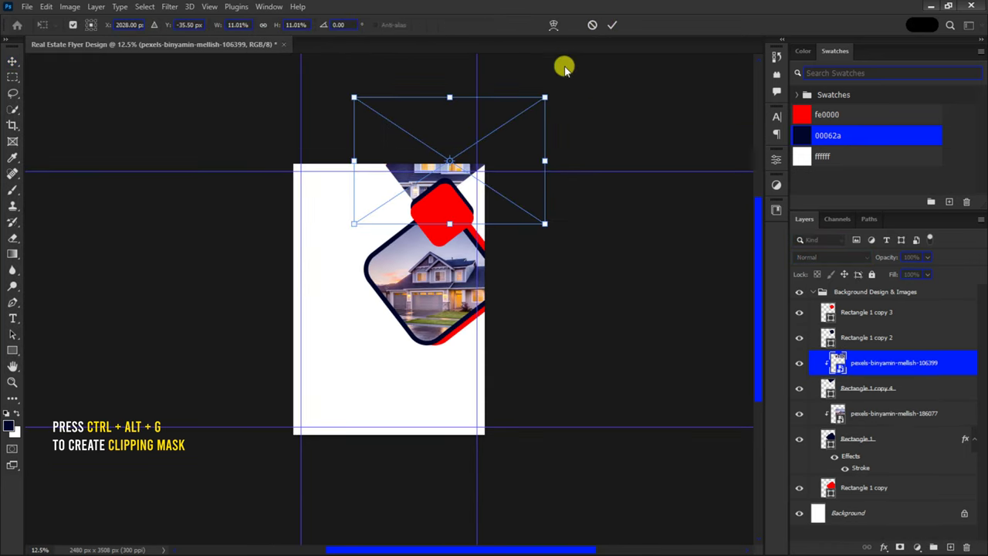
{"action": "left_click_drag", "start_coordinate": [544, 97], "coordinate": [468, 121]}
Position the top photo, then move all the group's artwork down slightly.
{"action": "left_click_drag", "start_coordinate": [412, 209], "coordinate": [456, 189]}
{"action": "key", "text": "Return"}
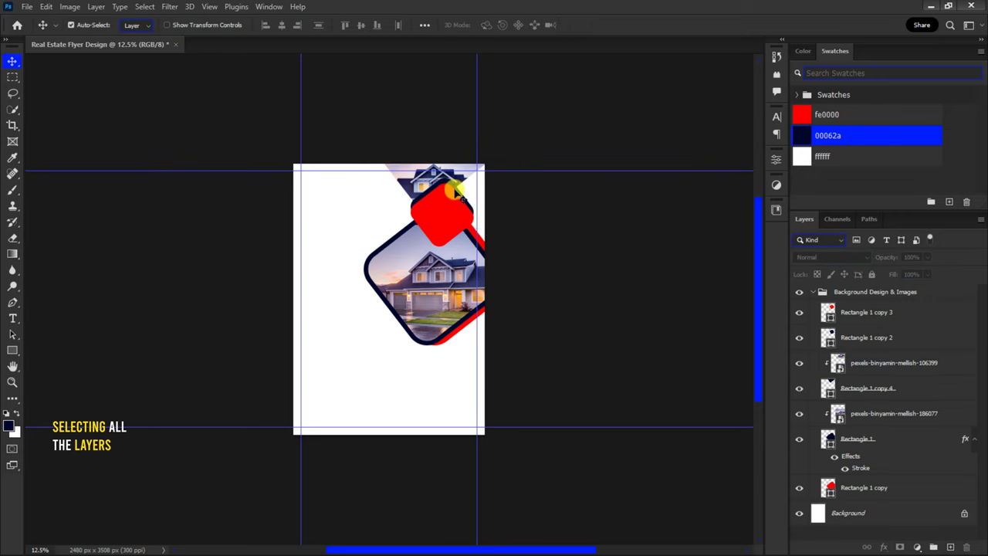
{"action": "key", "text": "ctrl+alt+a"}
{"action": "key", "text": "ctrl+plus"}
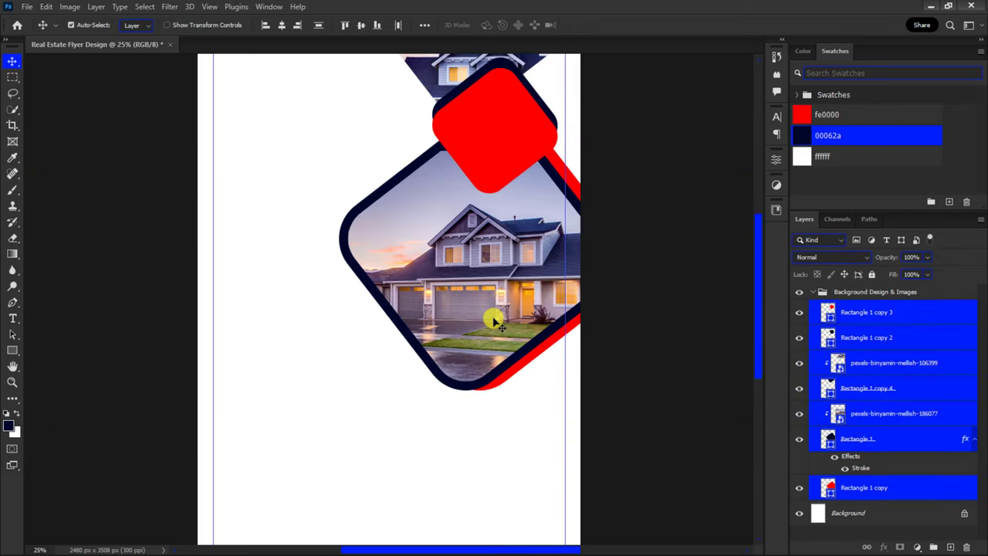
{"action": "scroll", "coordinate": [493, 318], "scroll_direction": "up", "scroll_amount": 2}
{"action": "key", "text": "ctrl+t"}
{"action": "left_click_drag", "start_coordinate": [494, 217], "coordinate": [493, 240]}
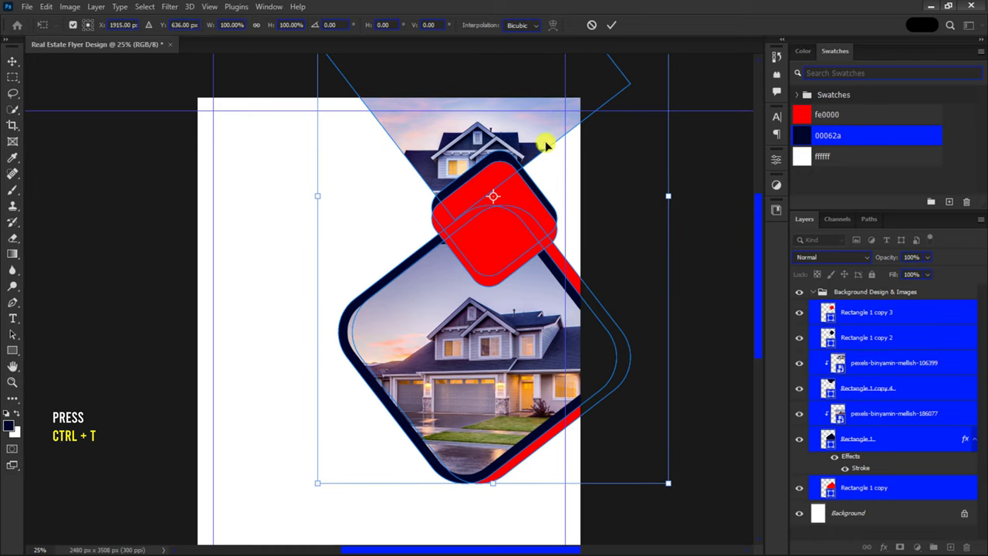
{"action": "left_click", "coordinate": [611, 25]}
Set the top house photo to Luminosity blend mode at 40% opacity.
{"action": "left_click_drag", "start_coordinate": [481, 131], "coordinate": [481, 133]}
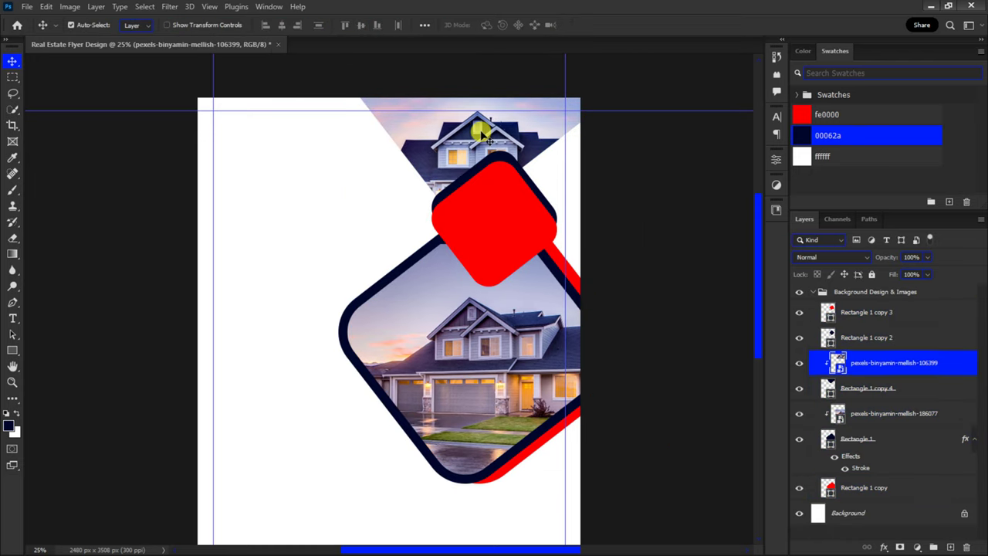
{"action": "left_click", "coordinate": [819, 257]}
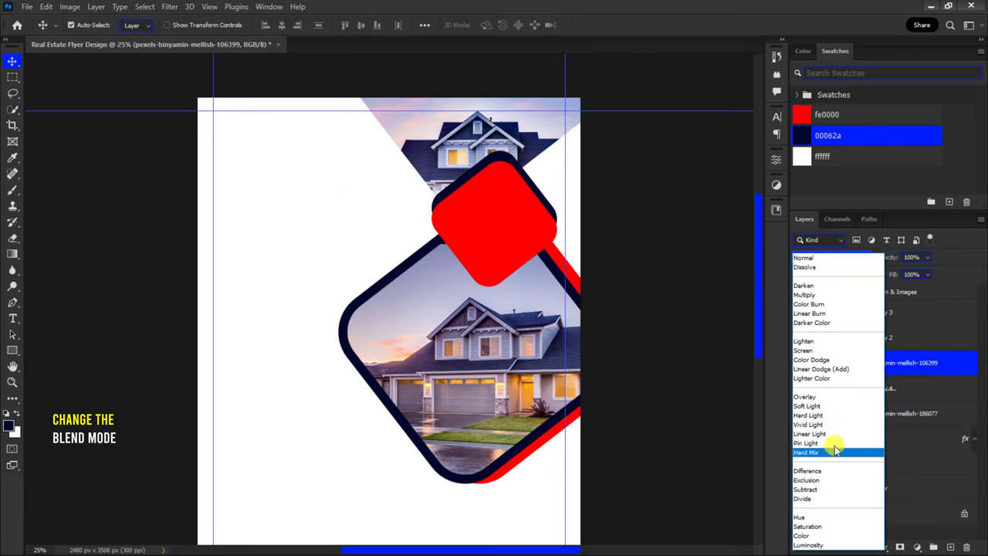
{"action": "left_click", "coordinate": [832, 545]}
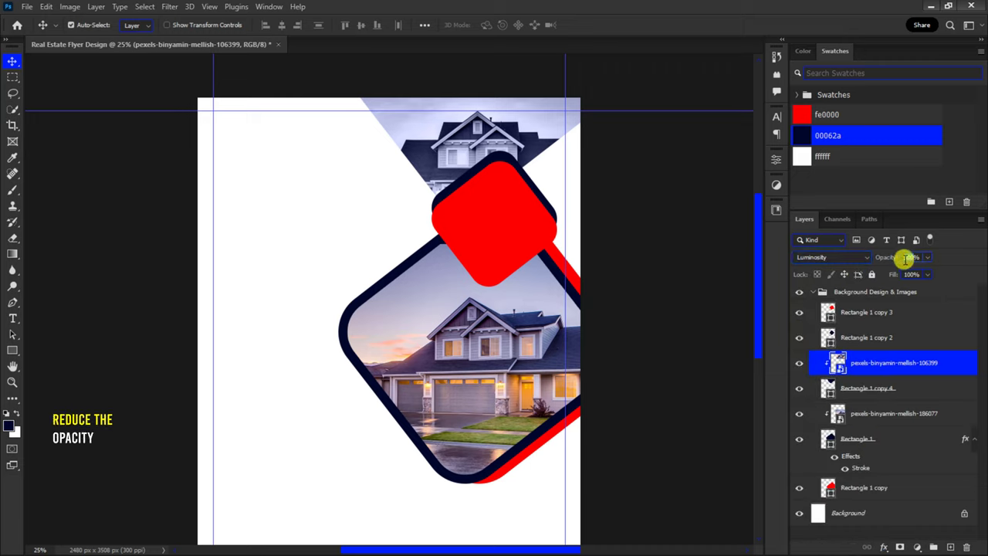
{"action": "left_click_drag", "start_coordinate": [900, 260], "coordinate": [911, 260]}
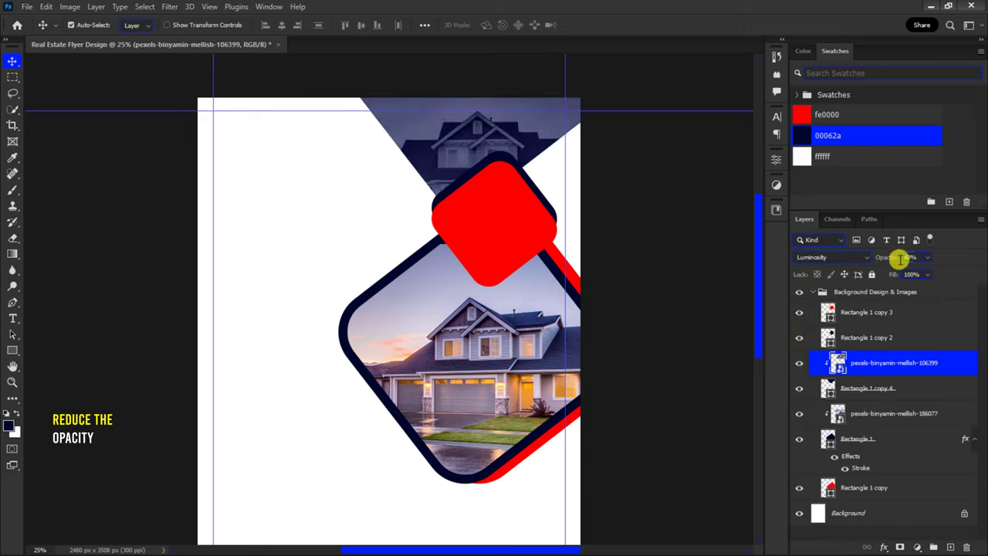
Mask out the red strip below the house photo on Rectangle 1 copy, then select Background.
{"action": "left_click", "coordinate": [558, 438]}
{"action": "left_click", "coordinate": [14, 75]}
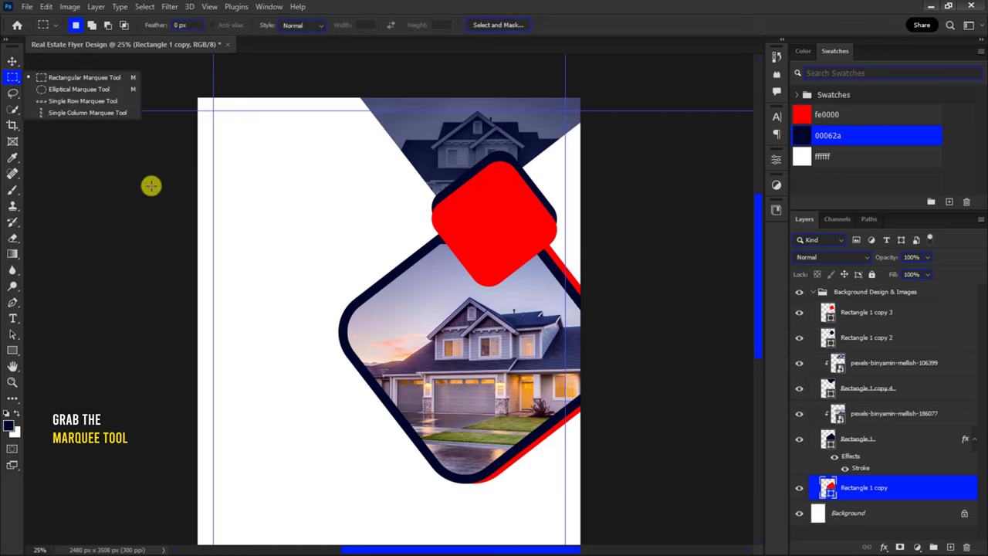
{"action": "mouse_move", "coordinate": [370, 384]}
{"action": "left_mouse_down"}
{"action": "mouse_move", "coordinate": [664, 510]}
{"action": "mouse_move", "coordinate": [773, 519]}
{"action": "left_mouse_up"}
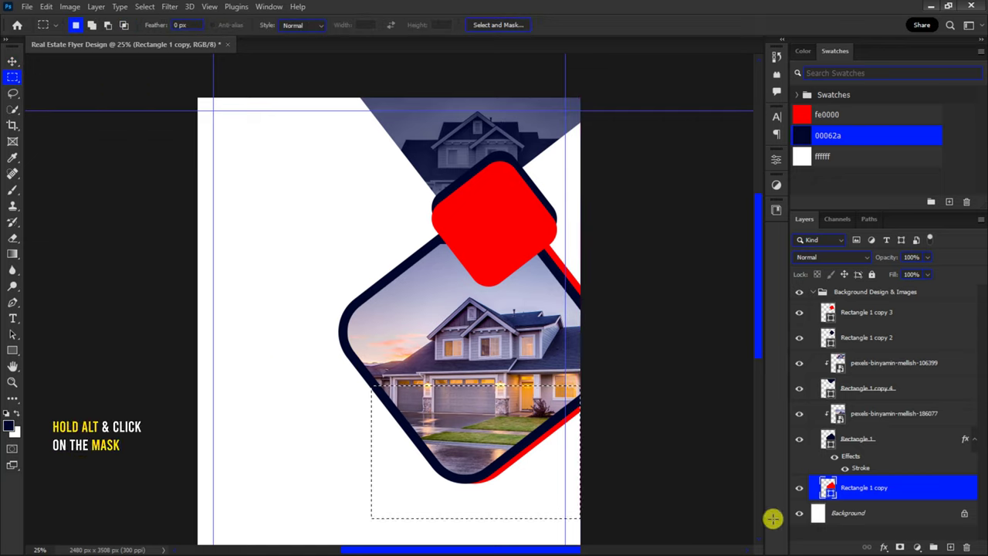
{"action": "left_click", "coordinate": [898, 546]}
{"action": "key", "text": "v"}
{"action": "left_click", "coordinate": [890, 515]}
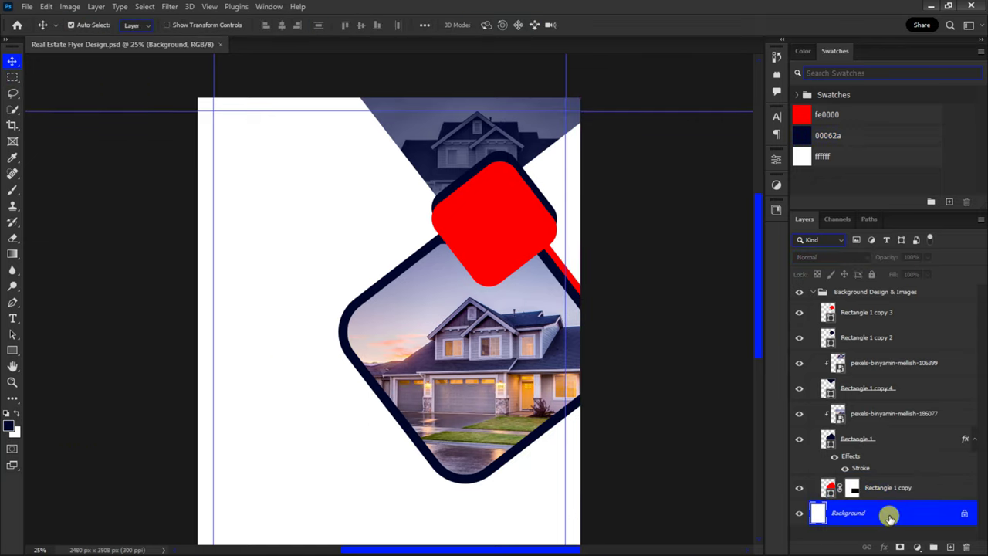
Pen-draw a closed path around the lower page, its top peaking at the red square like a roof.
{"action": "right_click", "coordinate": [13, 302]}
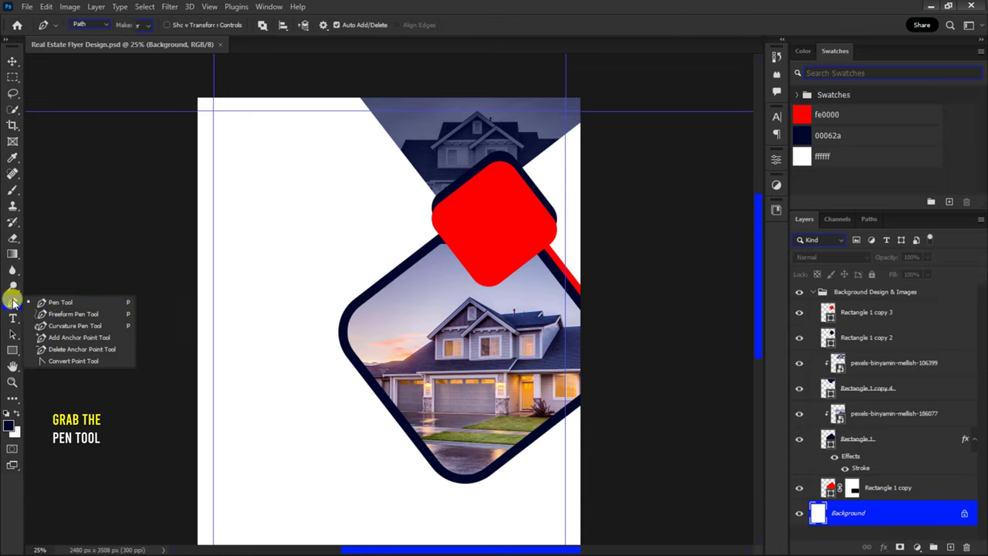
{"action": "left_click", "coordinate": [57, 304]}
{"action": "scroll", "coordinate": [179, 308], "scroll_direction": "down", "scroll_amount": 3}
{"action": "left_click", "coordinate": [178, 318]}
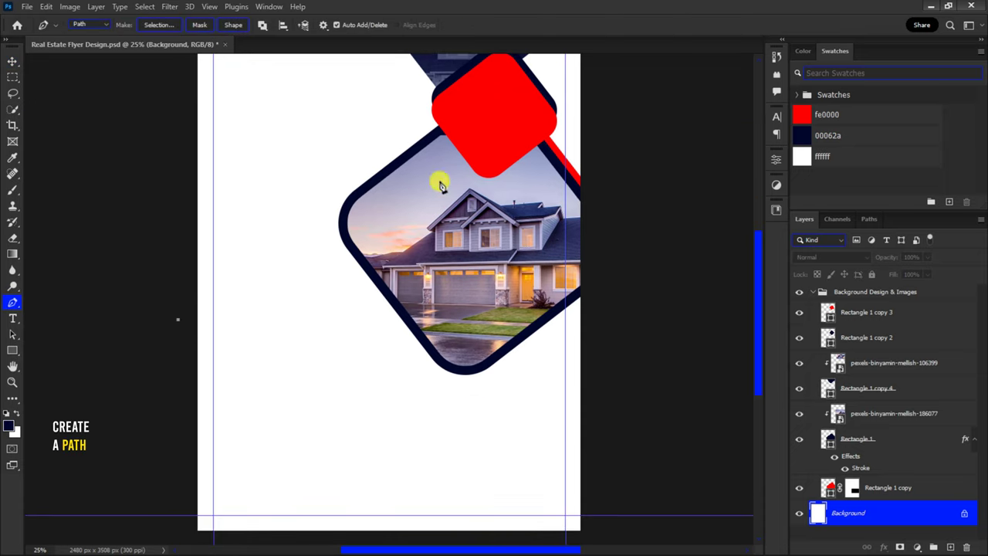
{"action": "left_click", "coordinate": [503, 130]}
{"action": "left_click", "coordinate": [637, 256]}
{"action": "scroll", "coordinate": [627, 348], "scroll_direction": "down", "scroll_amount": 1}
{"action": "left_click", "coordinate": [626, 533]}
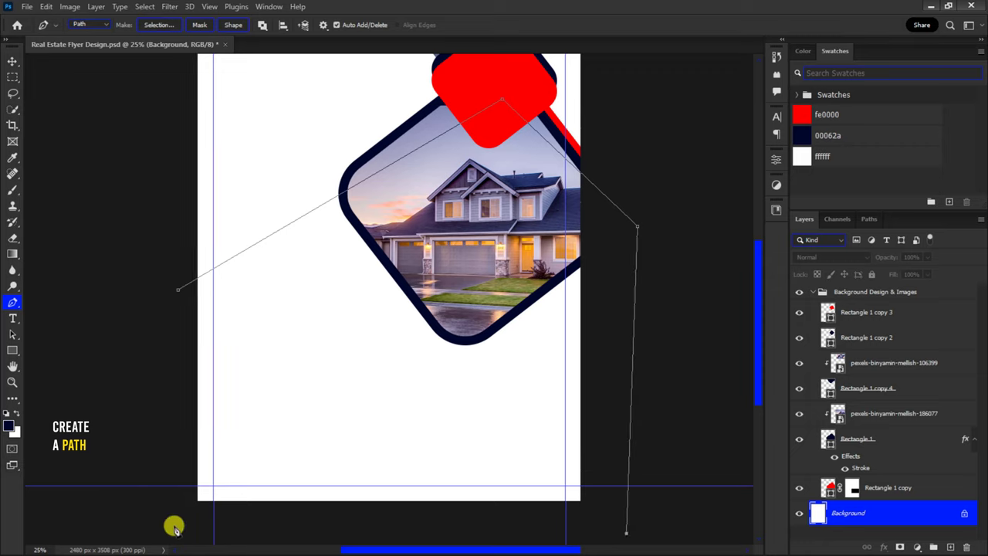
{"action": "left_click", "coordinate": [174, 525]}
{"action": "left_click", "coordinate": [178, 289]}
Turn the path into Shape 1, a navy 00062a filled shape, and commit it.
{"action": "left_click", "coordinate": [233, 25]}
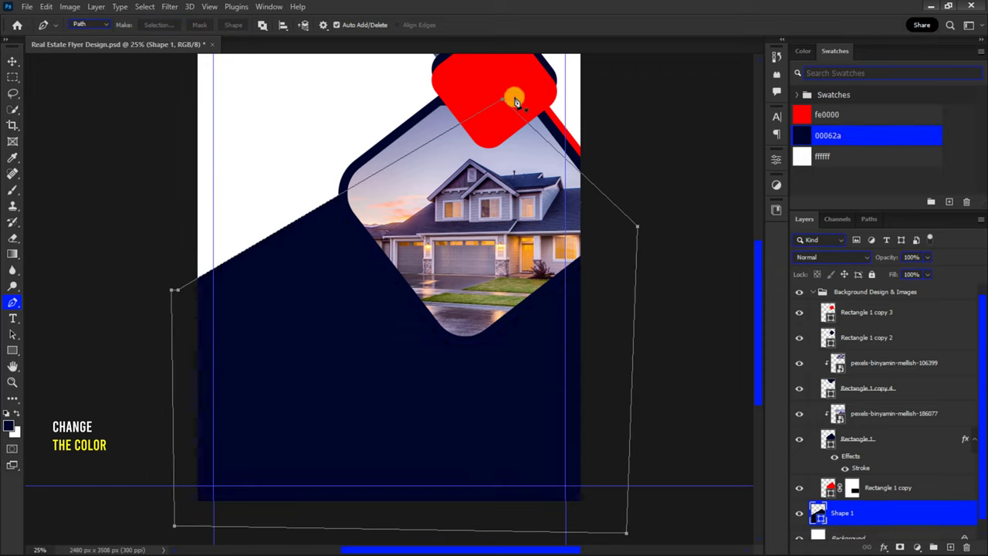
{"action": "key", "text": "v"}
{"action": "key", "text": "ctrl+t"}
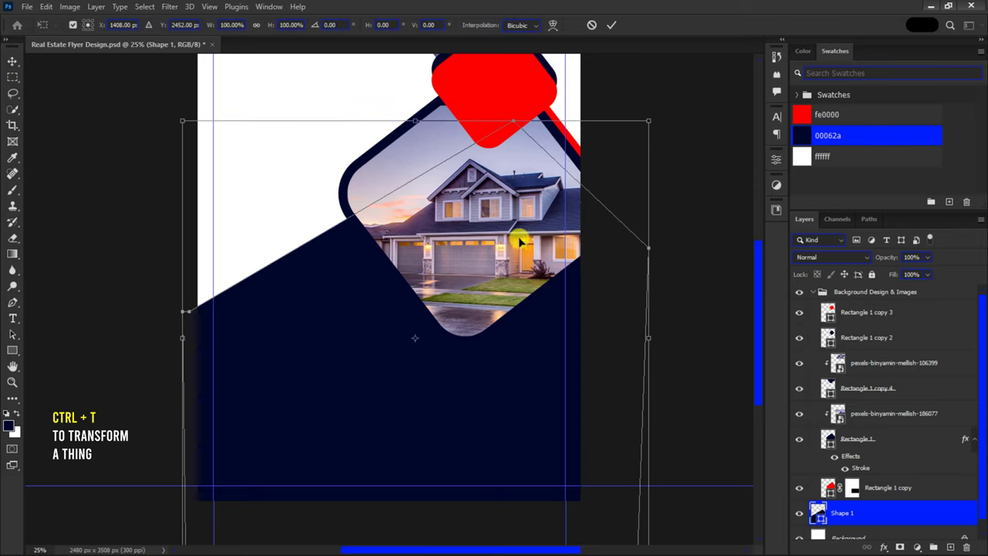
{"action": "key", "text": "Return"}
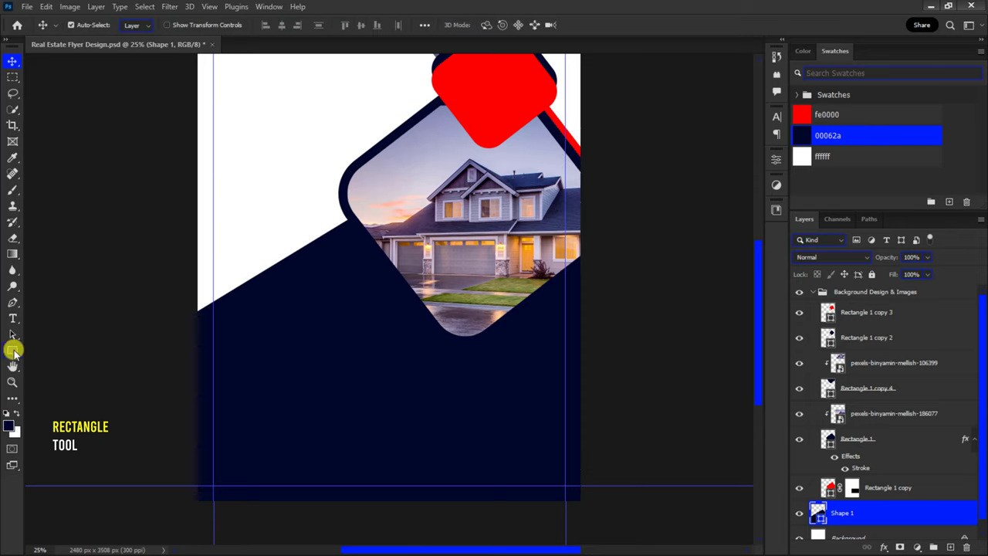
Draw a red fe0000 rectangle, rotate it to the slope and move it to the left edge.
{"action": "left_click", "coordinate": [13, 350]}
{"action": "mouse_move", "coordinate": [229, 228]}
{"action": "left_mouse_down"}
{"action": "mouse_move", "coordinate": [419, 270]}
{"action": "mouse_move", "coordinate": [428, 294]}
{"action": "left_mouse_up"}
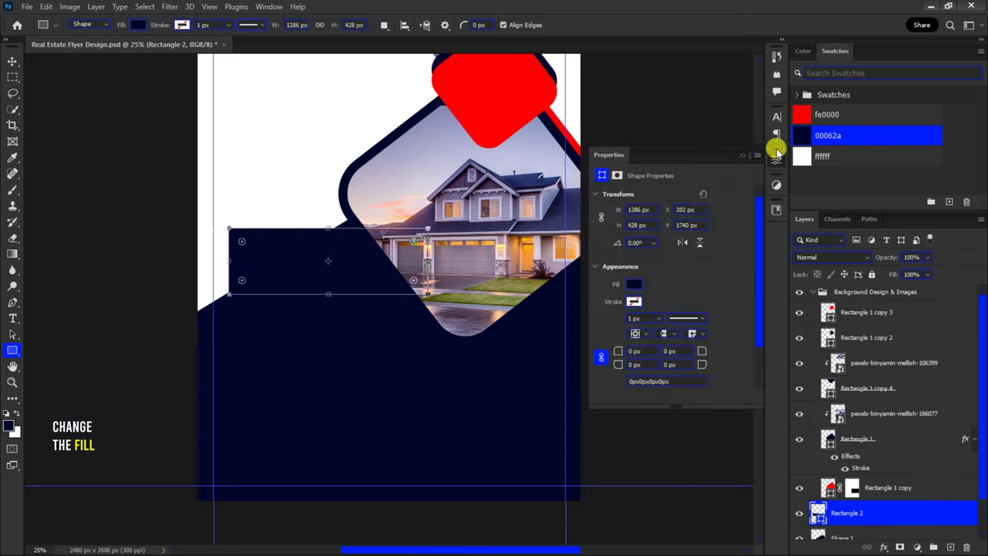
{"action": "left_click", "coordinate": [802, 115]}
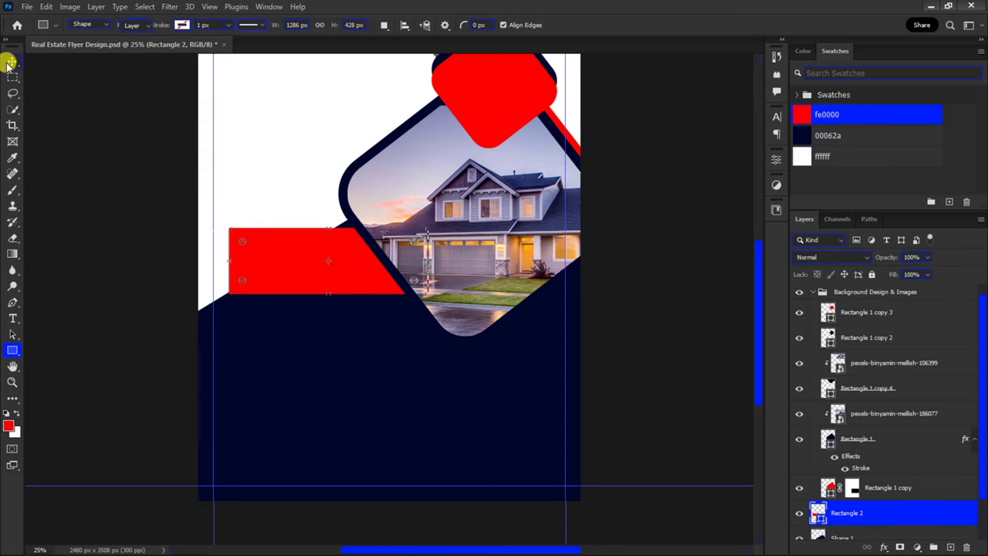
{"action": "key", "text": "ctrl+t"}
{"action": "left_click_drag", "start_coordinate": [439, 245], "coordinate": [418, 148]}
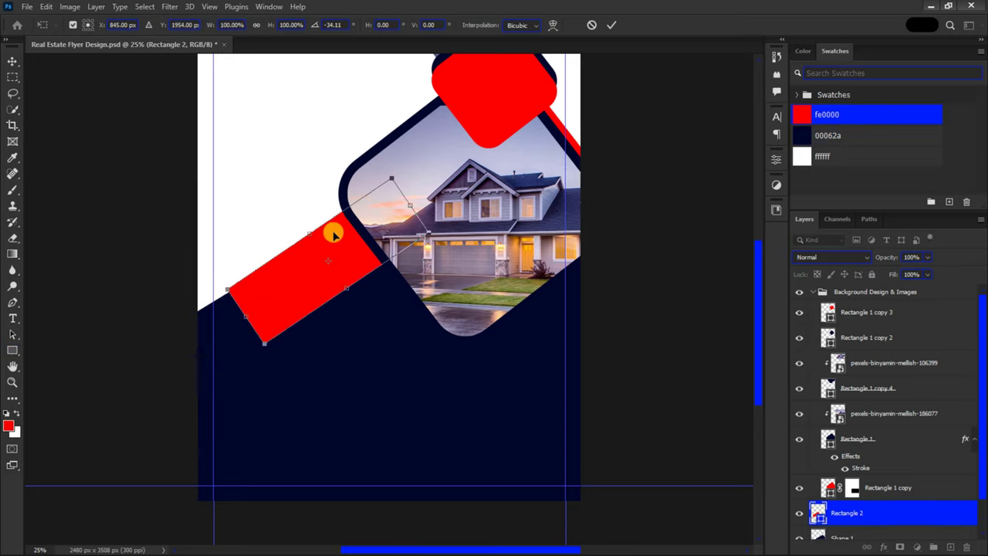
{"action": "left_click_drag", "start_coordinate": [331, 232], "coordinate": [247, 222]}
{"action": "left_click", "coordinate": [611, 24]}
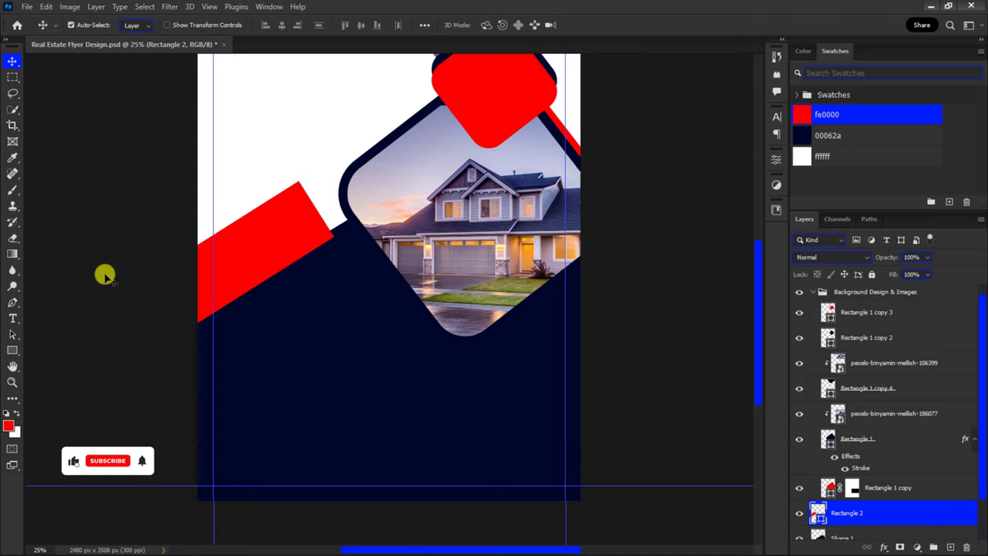
Round the red rectangle's corners into a pill and tuck it beneath the navy shape.
{"action": "left_click", "coordinate": [14, 348]}
{"action": "left_click_drag", "start_coordinate": [287, 203], "coordinate": [265, 214]}
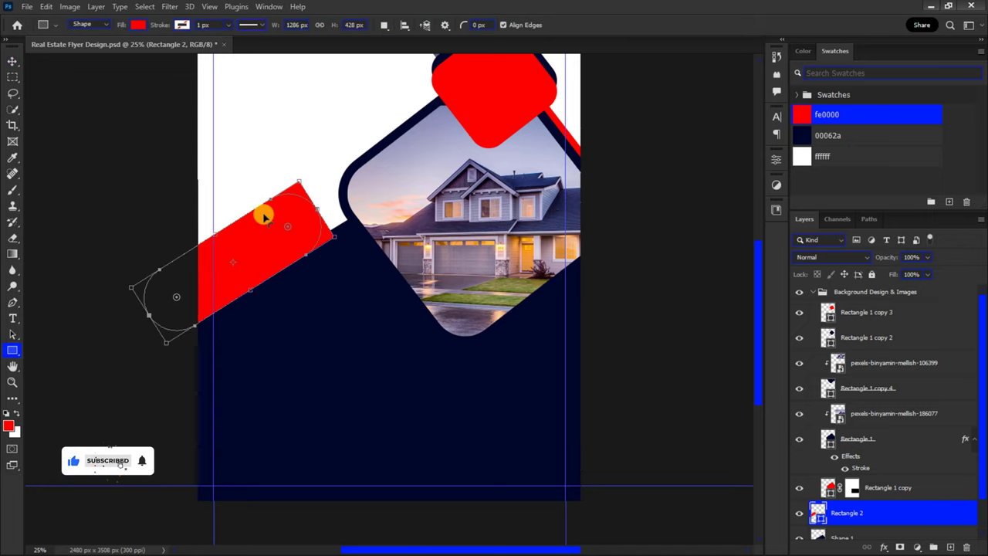
{"action": "left_click", "coordinate": [15, 61]}
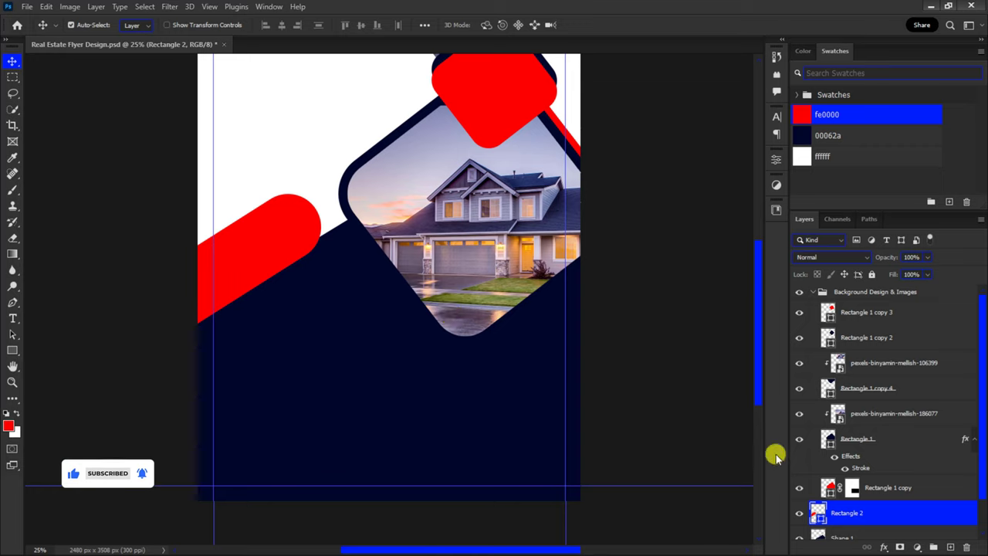
{"action": "scroll", "coordinate": [821, 525], "scroll_direction": "down", "scroll_amount": 1}
{"action": "scroll", "coordinate": [881, 487], "scroll_direction": "down", "scroll_amount": 1}
{"action": "left_click_drag", "start_coordinate": [884, 477], "coordinate": [891, 511]}
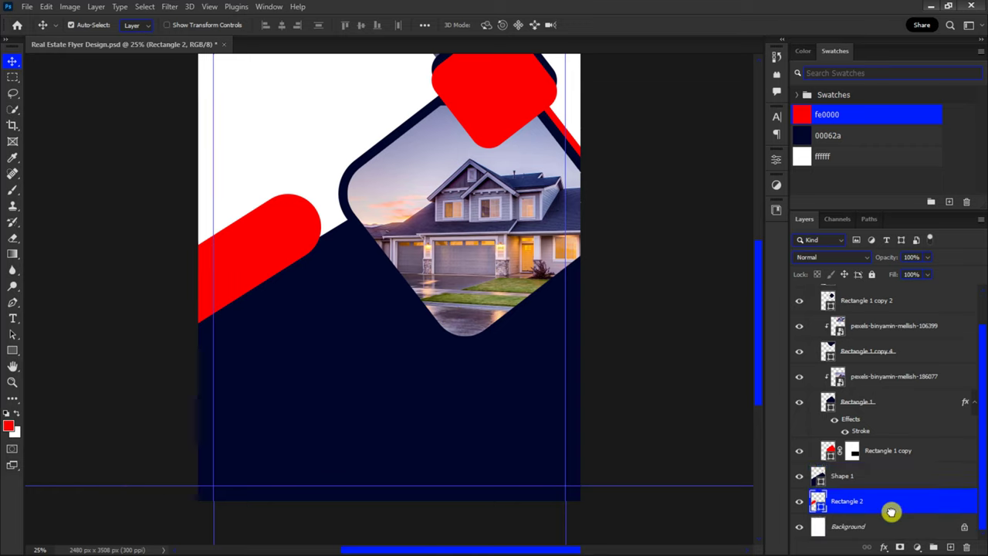
{"action": "key", "text": "shift+Up"}
{"action": "key", "text": "shift+Up"}
{"action": "key", "text": "shift+Up"}
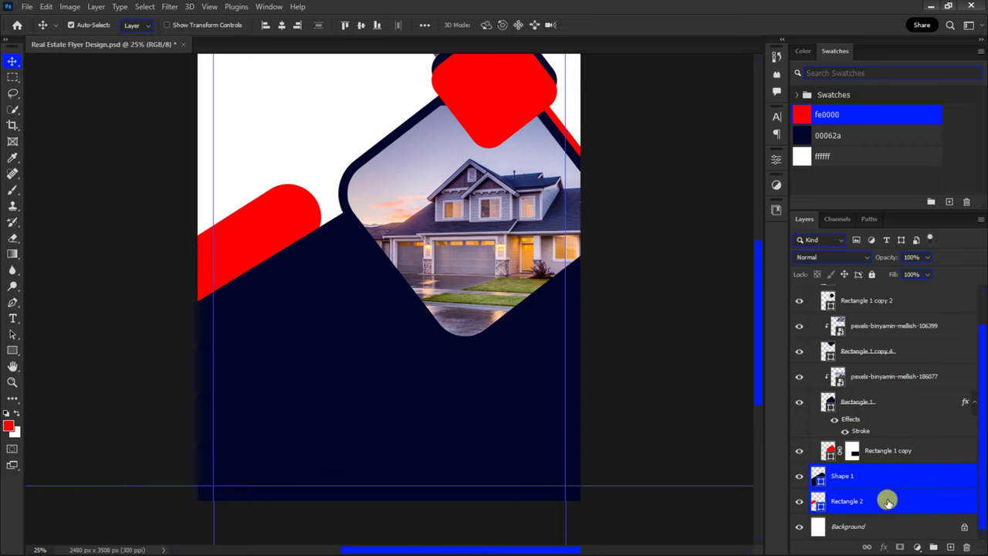
Try a slight rotation on the red pill, cancel it, and reselect its shape.
{"action": "left_click", "coordinate": [888, 502]}
{"action": "key", "text": "ctrl+t"}
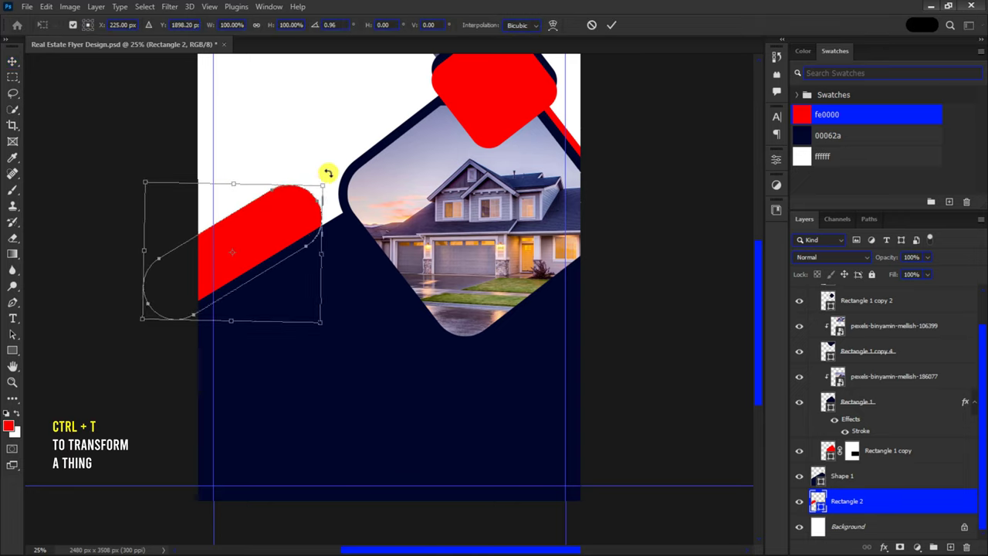
{"action": "mouse_move", "coordinate": [326, 170]}
{"action": "left_mouse_down"}
{"action": "mouse_move", "coordinate": [332, 179]}
{"action": "mouse_move", "coordinate": [334, 171]}
{"action": "left_mouse_up"}
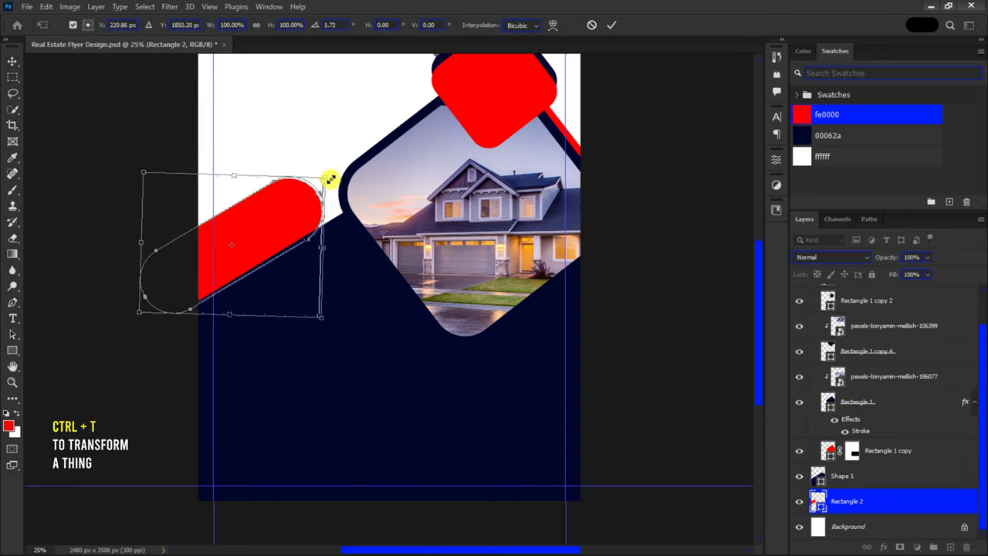
{"action": "key", "text": "Escape"}
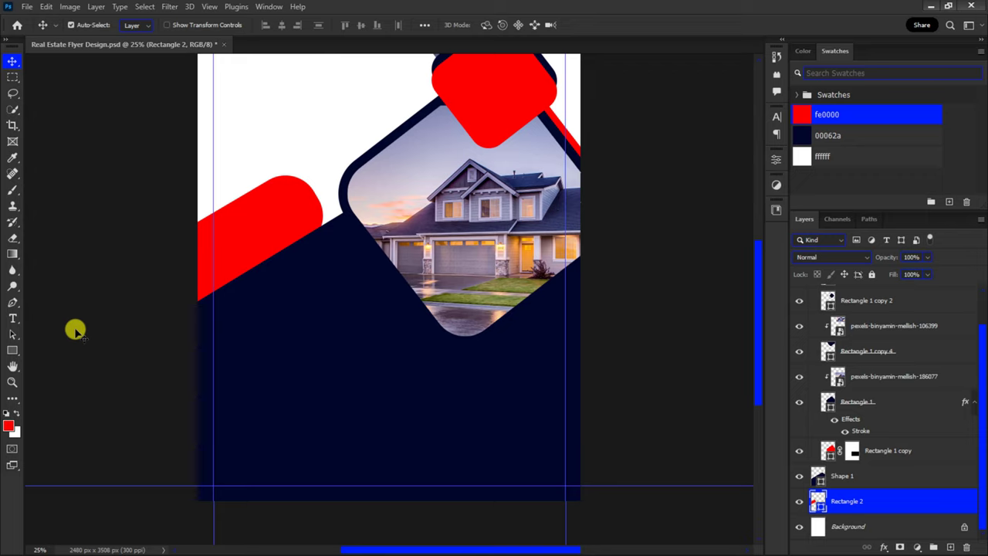
{"action": "left_click", "coordinate": [15, 349]}
{"action": "left_click", "coordinate": [284, 215]}
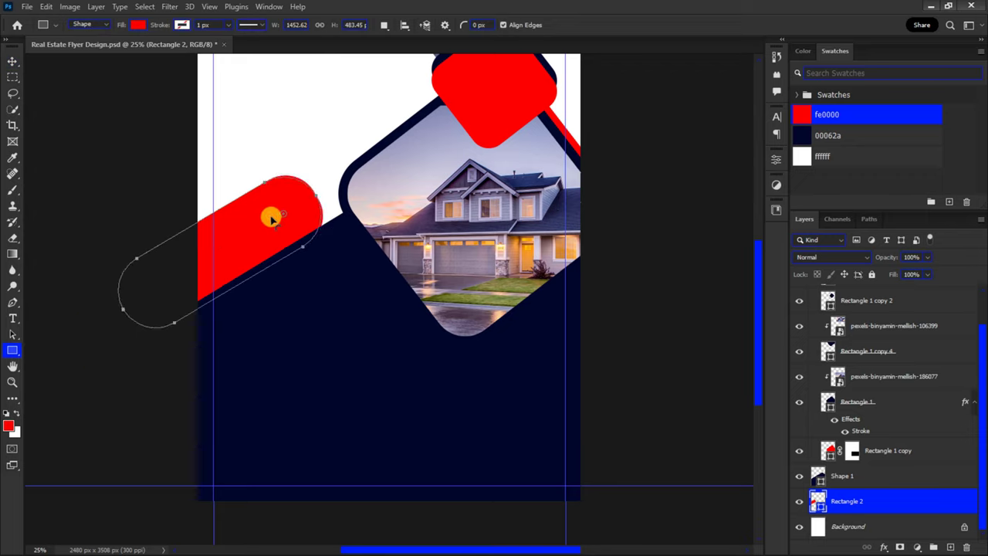
Duplicate the navy shape as a red fe0000 copy, enlarged and skewed so its top slopes up.
{"action": "left_click", "coordinate": [13, 60]}
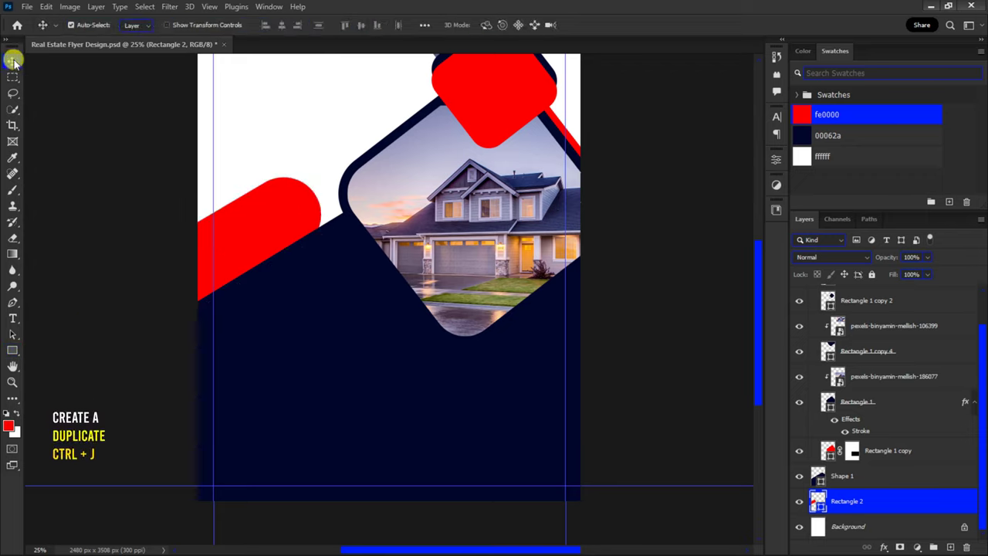
{"action": "key", "text": "ctrl+j"}
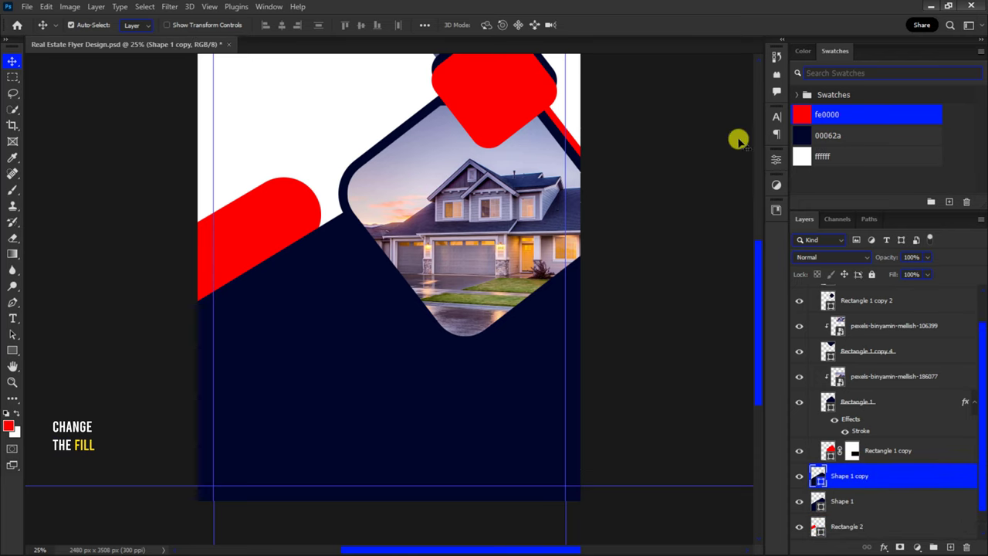
{"action": "left_click", "coordinate": [798, 116]}
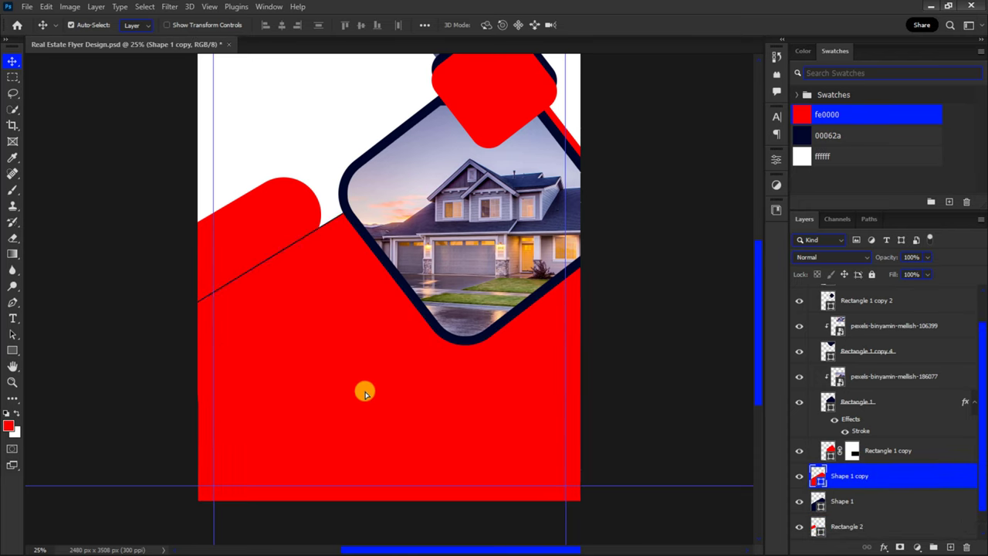
{"action": "key", "text": "ctrl+minus"}
{"action": "key", "text": "ctrl+t"}
{"action": "left_click_drag", "start_coordinate": [565, 300], "coordinate": [640, 260]}
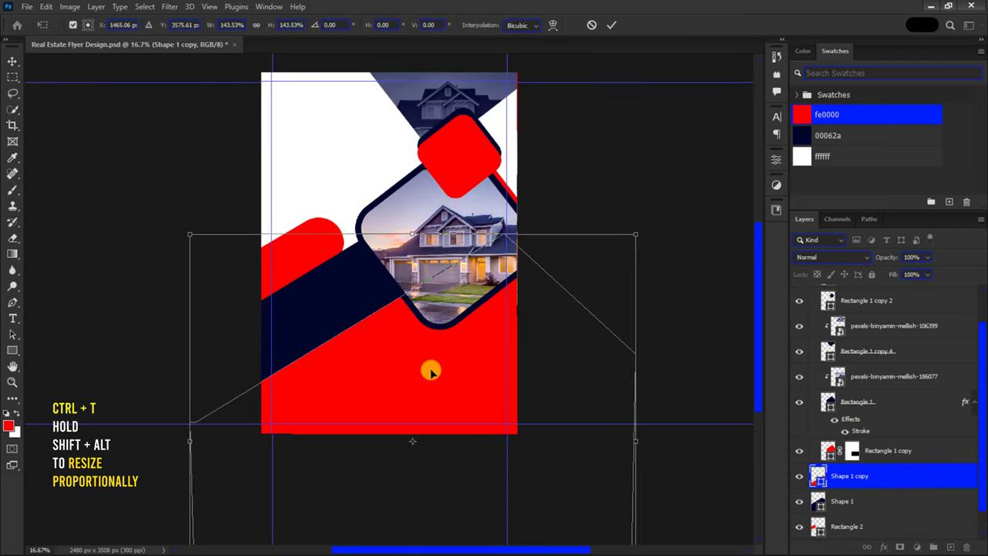
{"action": "right_click", "coordinate": [484, 342]}
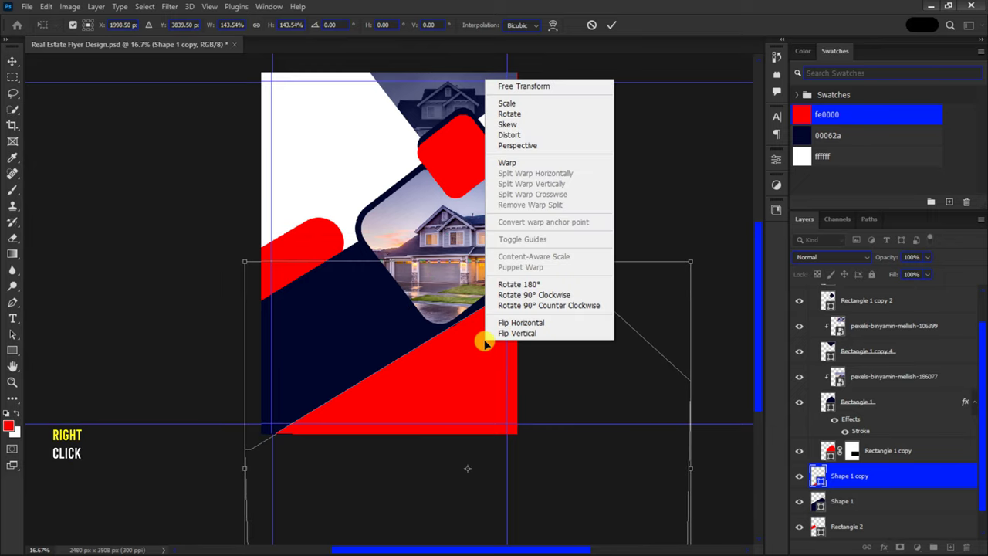
{"action": "left_click", "coordinate": [507, 125]}
{"action": "left_click_drag", "start_coordinate": [693, 264], "coordinate": [694, 245]}
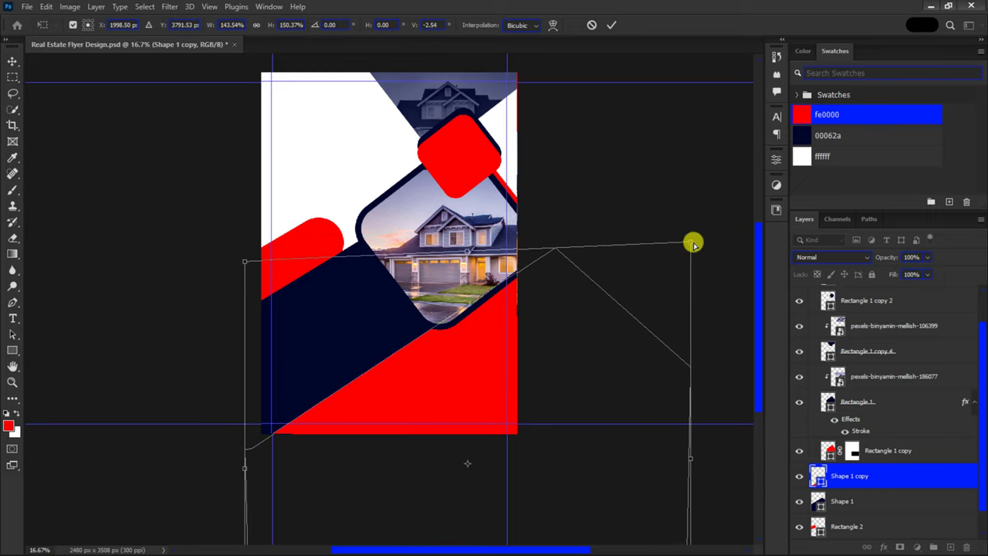
{"action": "left_click", "coordinate": [611, 24]}
{"action": "key", "text": "ctrl+plus"}
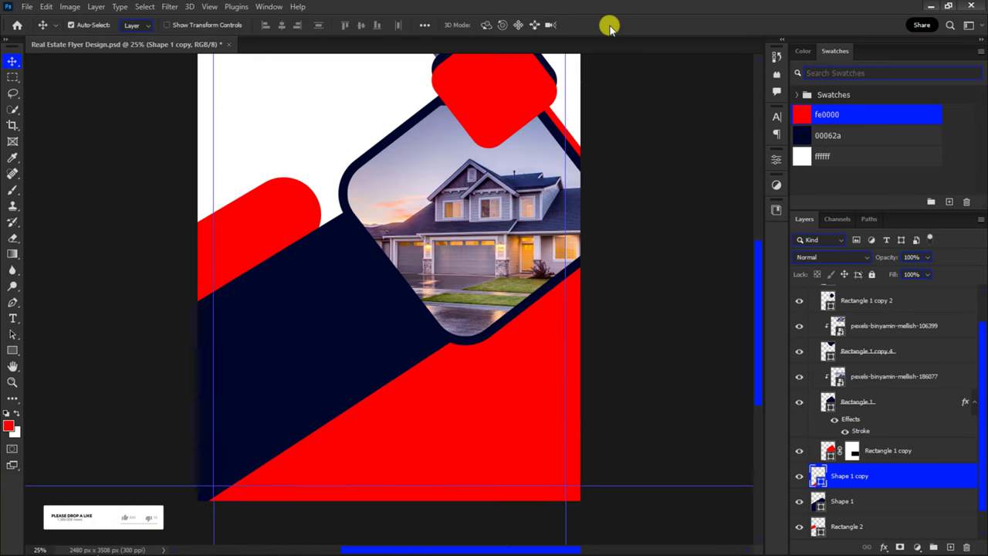
Draw a navy circle on top of the red band and add a Stroke layer effect.
{"action": "key", "text": "alt+bracketleft"}
{"action": "left_click", "coordinate": [42, 351]}
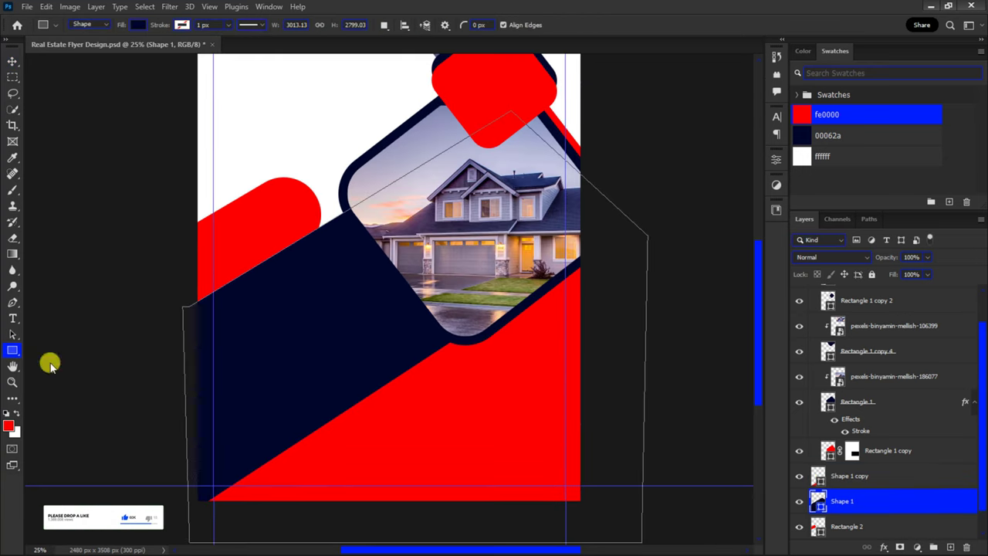
{"action": "left_click_drag", "start_coordinate": [346, 268], "coordinate": [346, 268]}
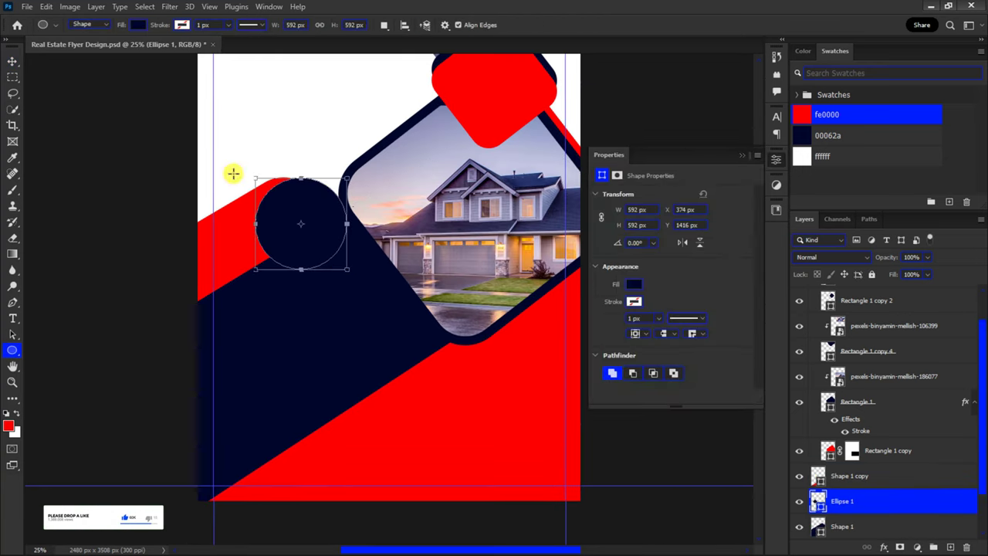
{"action": "left_click", "coordinate": [12, 61]}
{"action": "left_click_drag", "start_coordinate": [288, 213], "coordinate": [307, 243]}
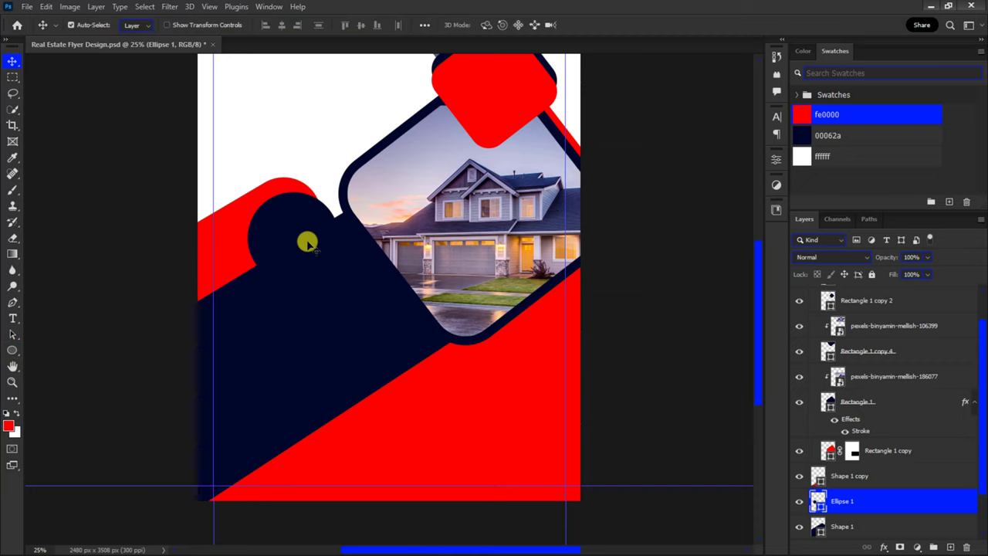
{"action": "left_click", "coordinate": [884, 547]}
{"action": "left_click", "coordinate": [890, 450]}
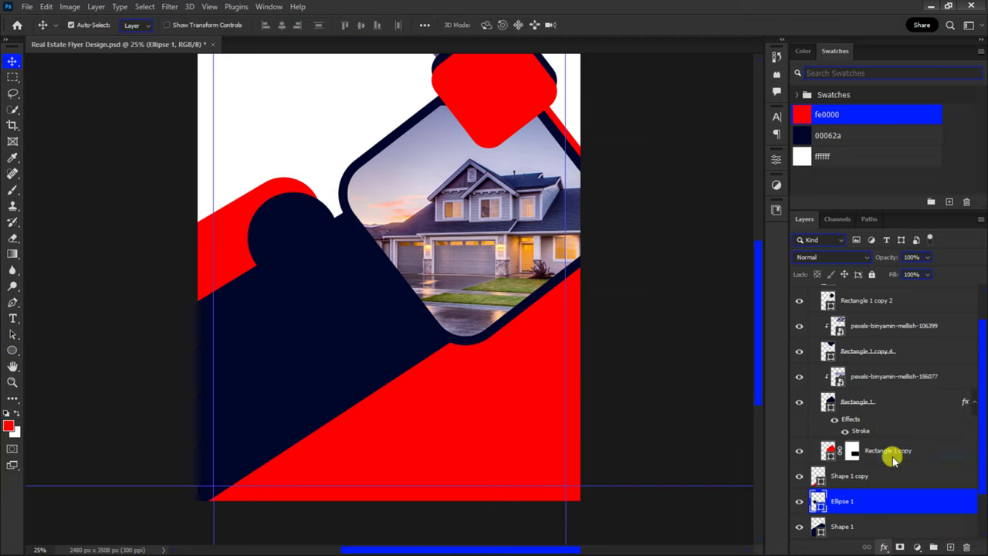
Set the circle's stroke to 35 px, Outside position, colour fe0000.
{"action": "type", "text": "35"}
{"action": "left_click", "coordinate": [741, 297]}
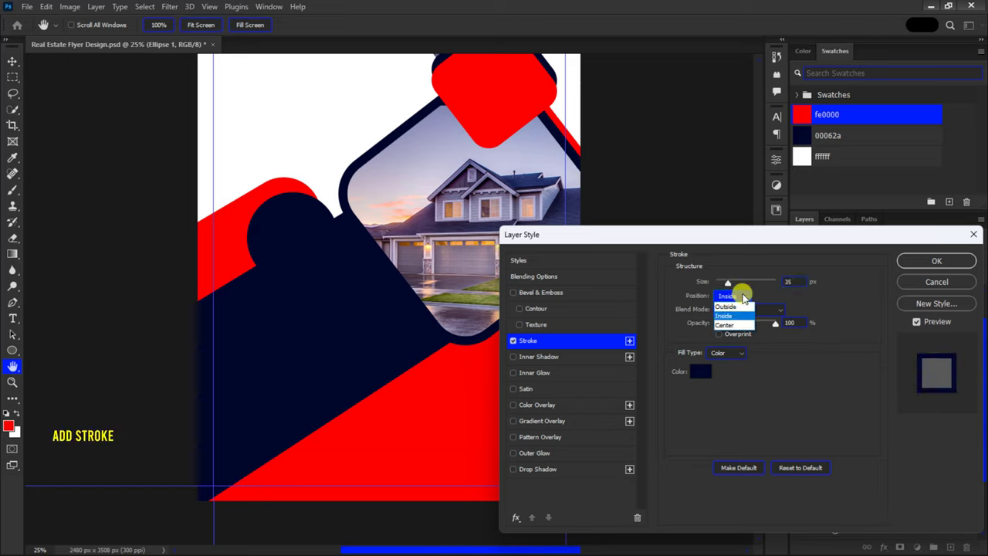
{"action": "left_click", "coordinate": [742, 308]}
{"action": "left_click", "coordinate": [702, 372]}
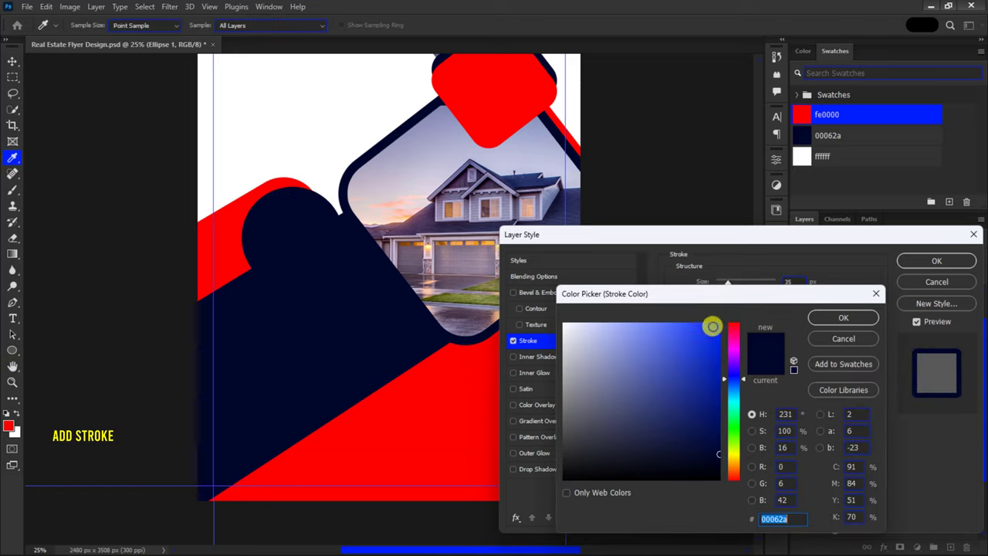
{"action": "left_click", "coordinate": [805, 114]}
{"action": "left_click", "coordinate": [842, 318]}
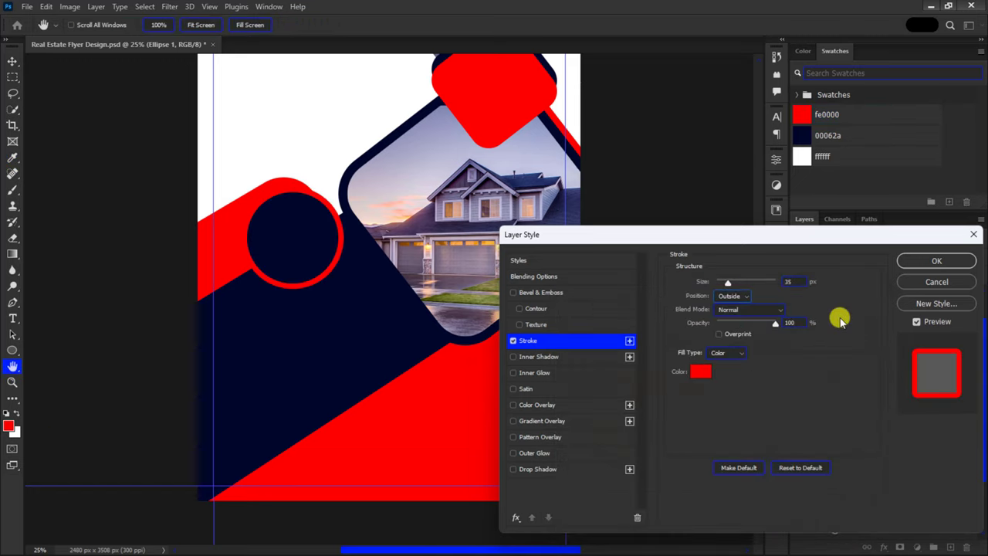
Enable Bevel & Emboss as Stroke Emboss at depth 490, without global light.
{"action": "left_click", "coordinate": [523, 293]}
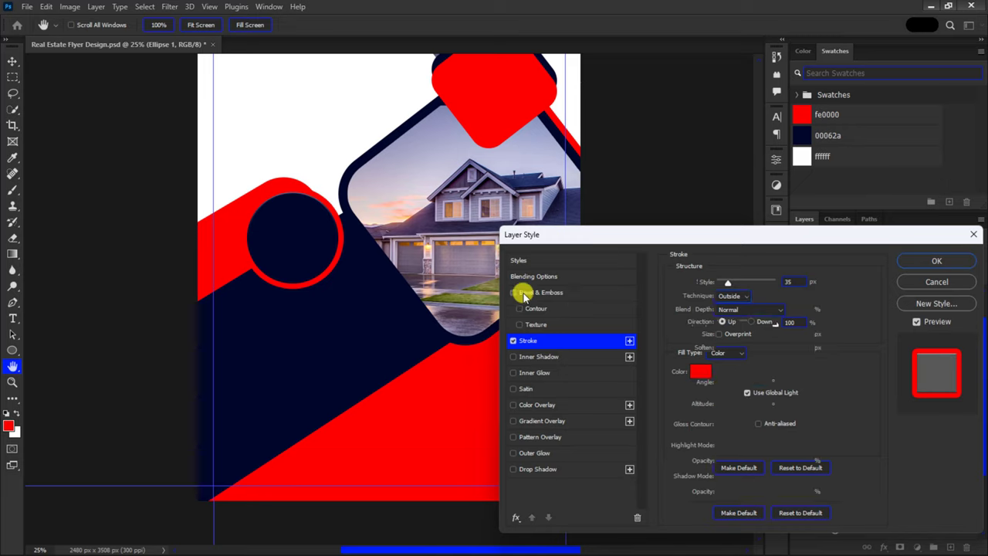
{"action": "left_click", "coordinate": [743, 283]}
{"action": "left_click", "coordinate": [741, 331]}
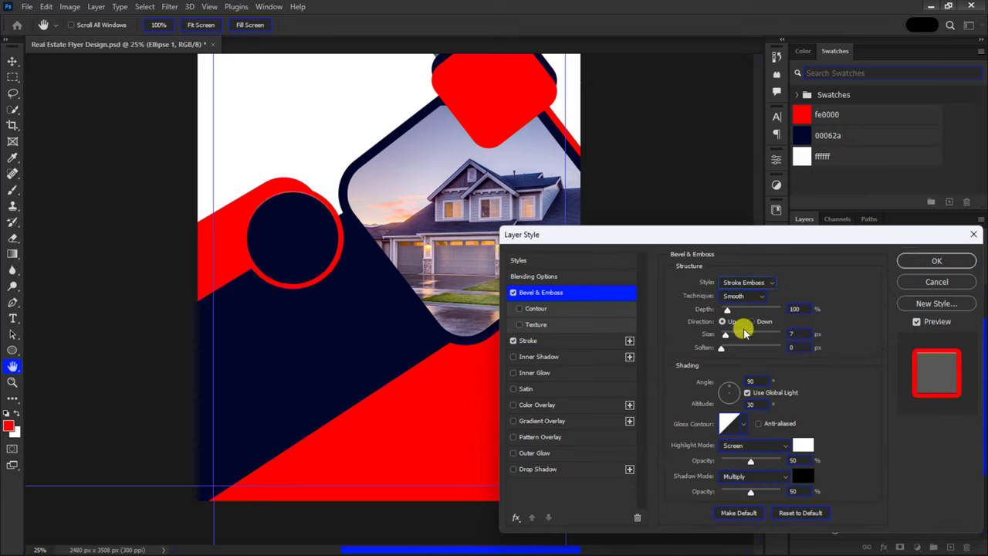
{"action": "double_click", "coordinate": [795, 309]}
{"action": "type", "text": "4908"}
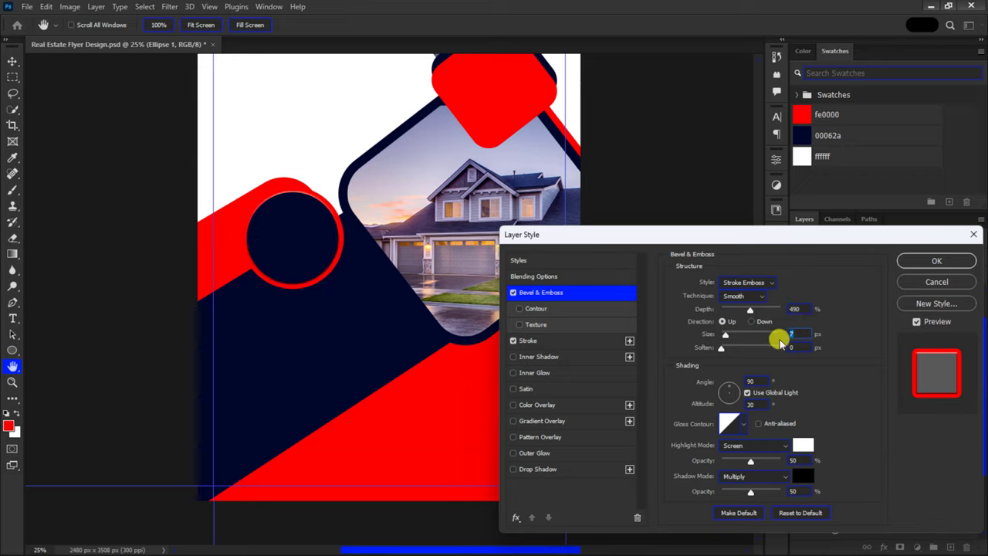
{"action": "left_click", "coordinate": [747, 392]}
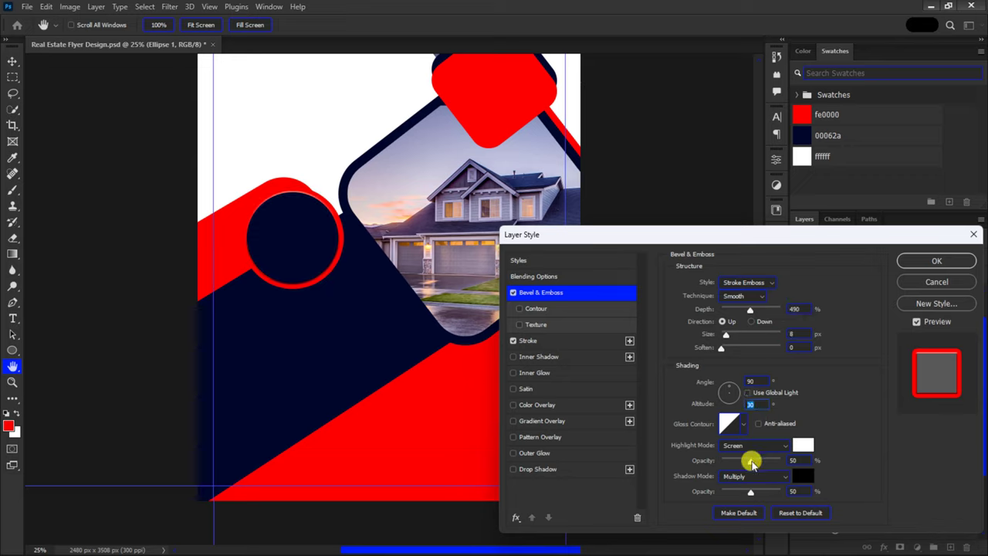
Set the bevel highlight to Linear Dodge (Add) and the shadow to white in Normal mode.
{"action": "left_click", "coordinate": [780, 446]}
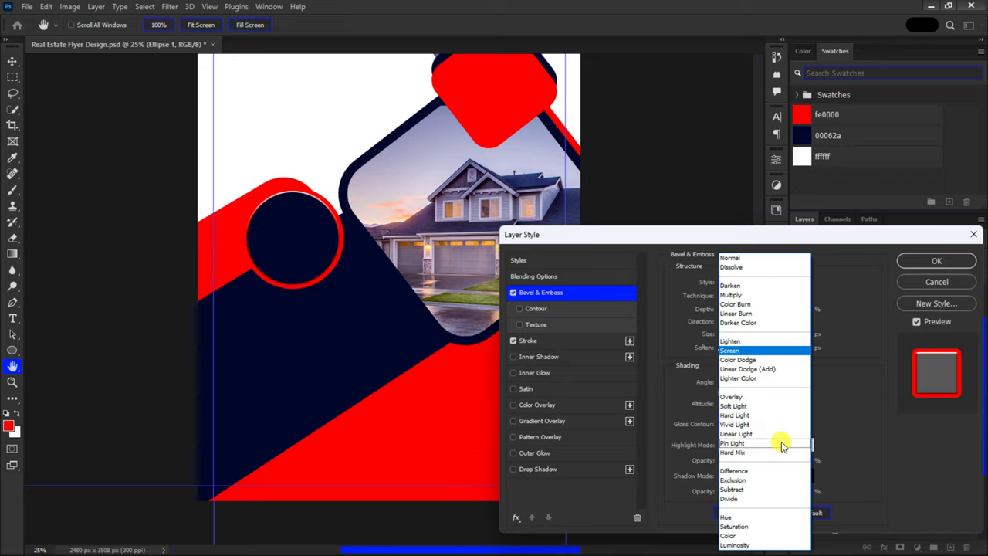
{"action": "left_click", "coordinate": [780, 369]}
{"action": "left_click", "coordinate": [802, 477]}
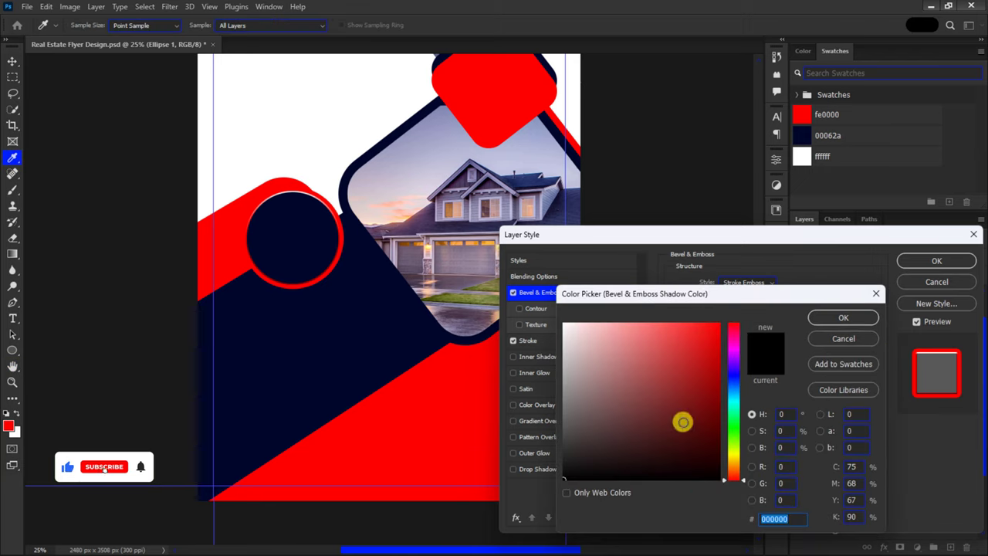
{"action": "left_click_drag", "start_coordinate": [618, 363], "coordinate": [549, 309]}
{"action": "left_click", "coordinate": [836, 316]}
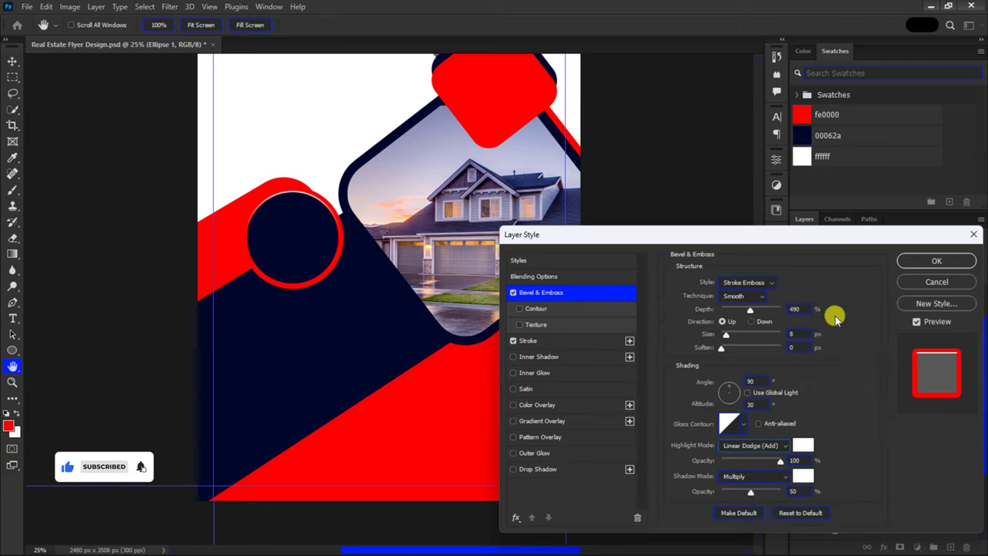
{"action": "left_click", "coordinate": [761, 476]}
{"action": "left_click", "coordinate": [748, 258]}
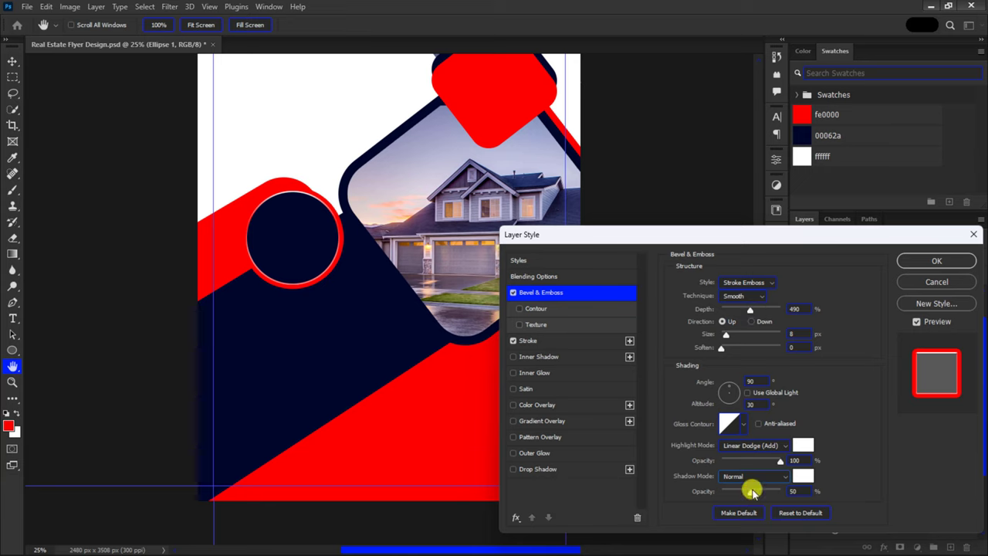
Duplicate the ringed circle below the house photo and again at the lower left.
{"action": "left_click", "coordinate": [925, 260]}
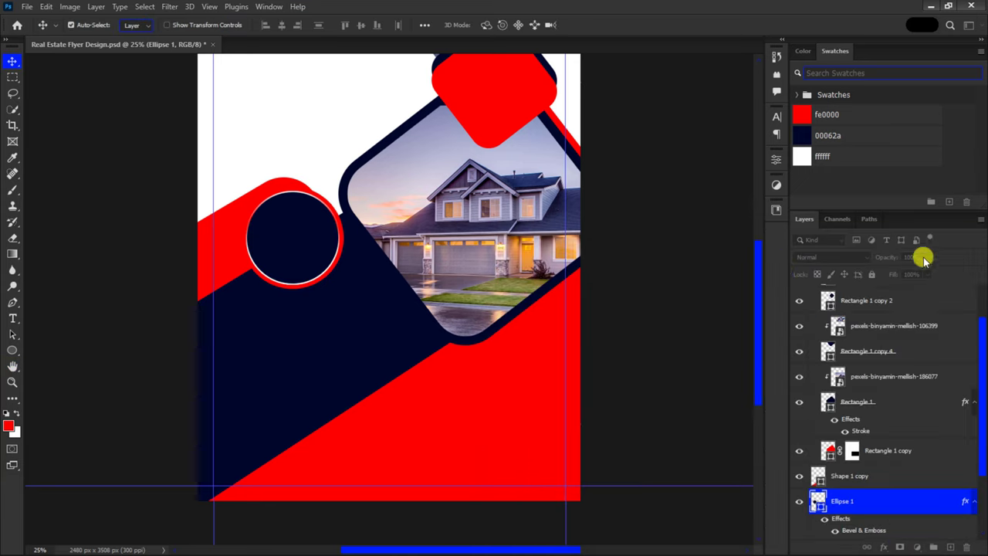
{"action": "key", "text": "ctrl+j"}
{"action": "left_click_drag", "start_coordinate": [232, 236], "coordinate": [463, 336]}
{"action": "left_click_drag", "start_coordinate": [881, 440], "coordinate": [885, 322]}
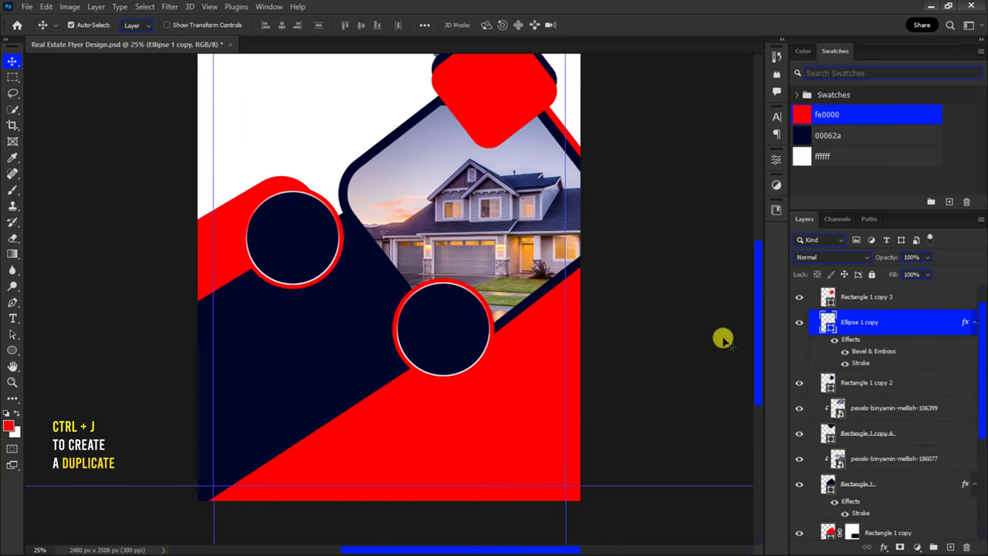
{"action": "mouse_move", "coordinate": [441, 346]}
{"action": "left_mouse_down"}
{"action": "mouse_move", "coordinate": [333, 424]}
{"action": "mouse_move", "coordinate": [264, 409]}
{"action": "left_mouse_up"}
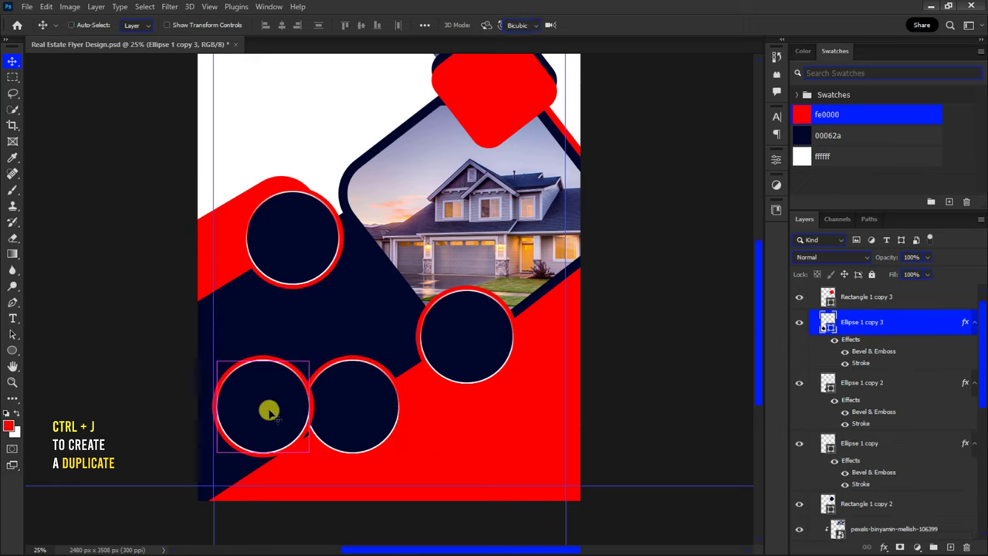
{"action": "left_click_drag", "start_coordinate": [328, 386], "coordinate": [384, 380]}
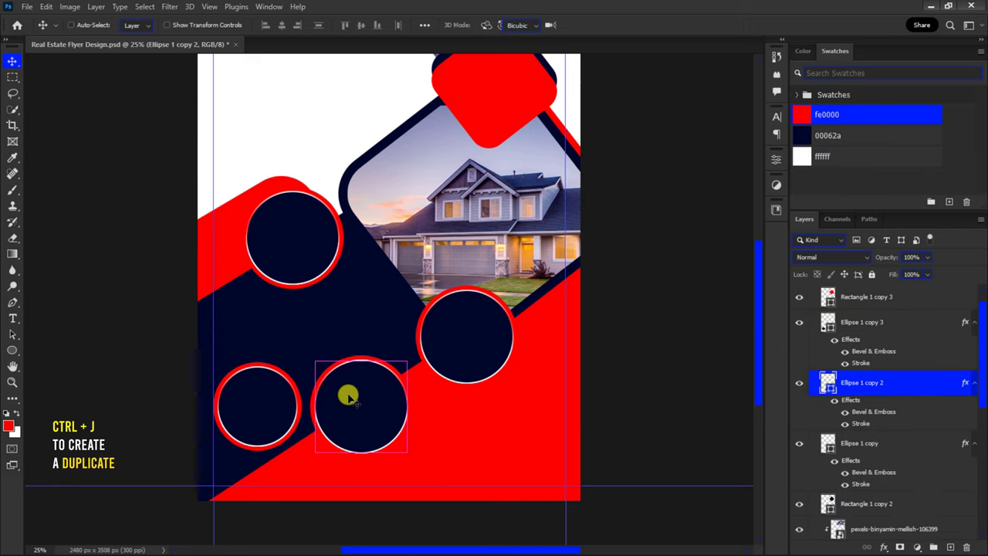
Nudge the shapes up slightly and tilt and enlarge the red background shape a little.
{"action": "key", "text": "ctrl+minus"}
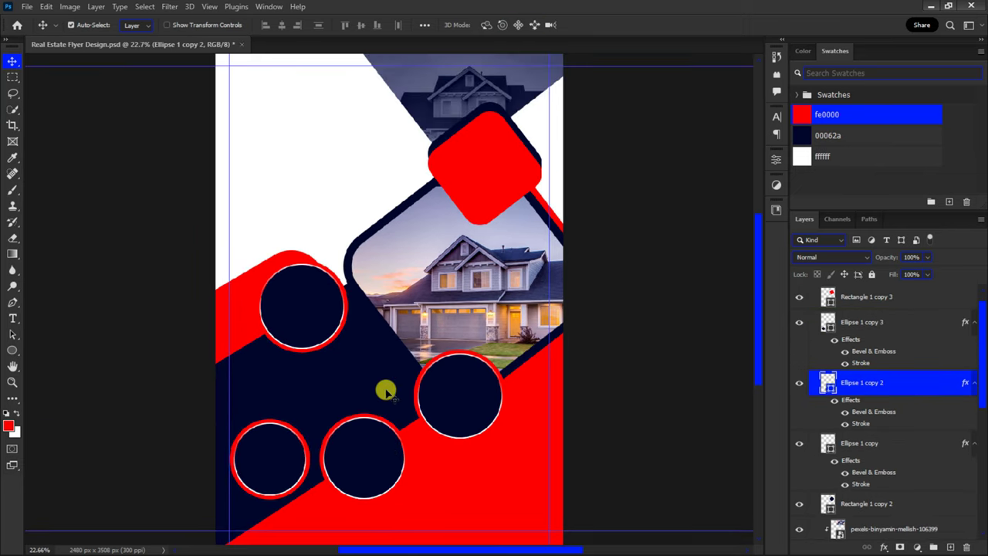
{"action": "mouse_move", "coordinate": [232, 110]}
{"action": "left_mouse_down"}
{"action": "mouse_move", "coordinate": [369, 166]}
{"action": "mouse_move", "coordinate": [534, 501]}
{"action": "left_mouse_up"}
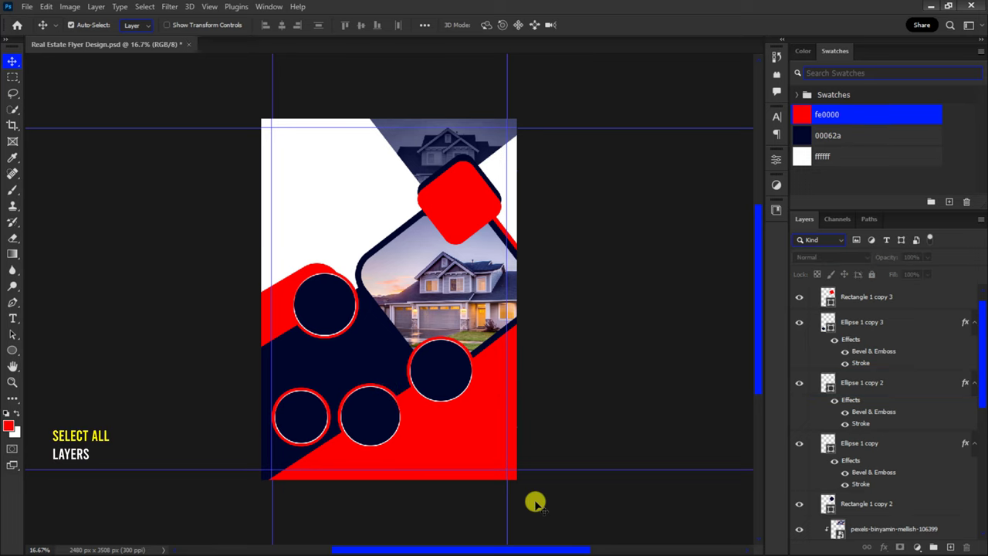
{"action": "key", "text": "shift+Up"}
{"action": "key", "text": "shift+Up"}
{"action": "key", "text": "shift+Up"}
{"action": "key", "text": "shift+Up"}
{"action": "key", "text": "shift+Up"}
{"action": "key", "text": "shift+Up"}
{"action": "key", "text": "shift+Up"}
{"action": "key", "text": "shift+Up"}
{"action": "key", "text": "shift+Up"}
{"action": "left_click", "coordinate": [481, 447]}
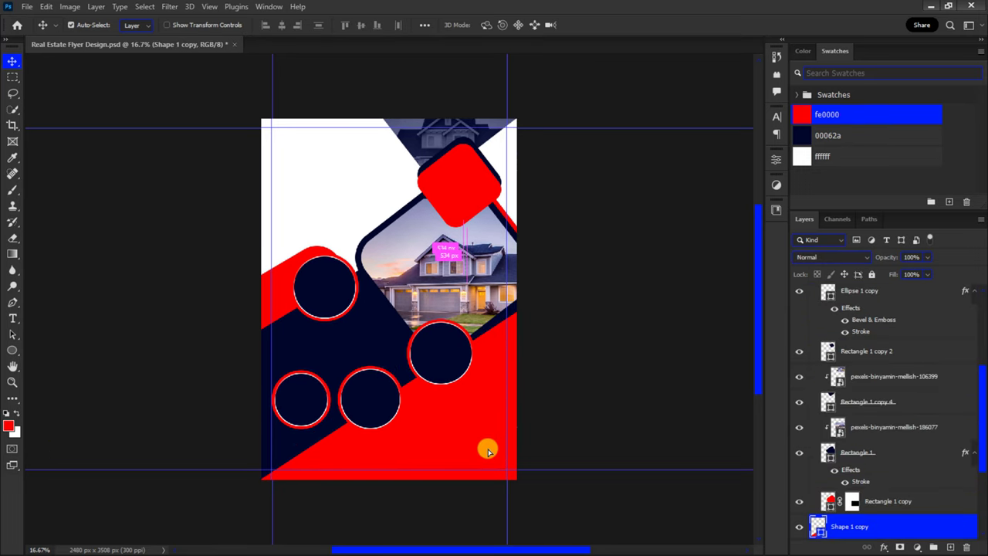
{"action": "key", "text": "ctrl+t"}
{"action": "mouse_move", "coordinate": [711, 258]}
{"action": "left_mouse_down"}
{"action": "mouse_move", "coordinate": [695, 244]}
{"action": "mouse_move", "coordinate": [710, 267]}
{"action": "mouse_move", "coordinate": [717, 250]}
{"action": "left_mouse_up"}
{"action": "left_click", "coordinate": [611, 24]}
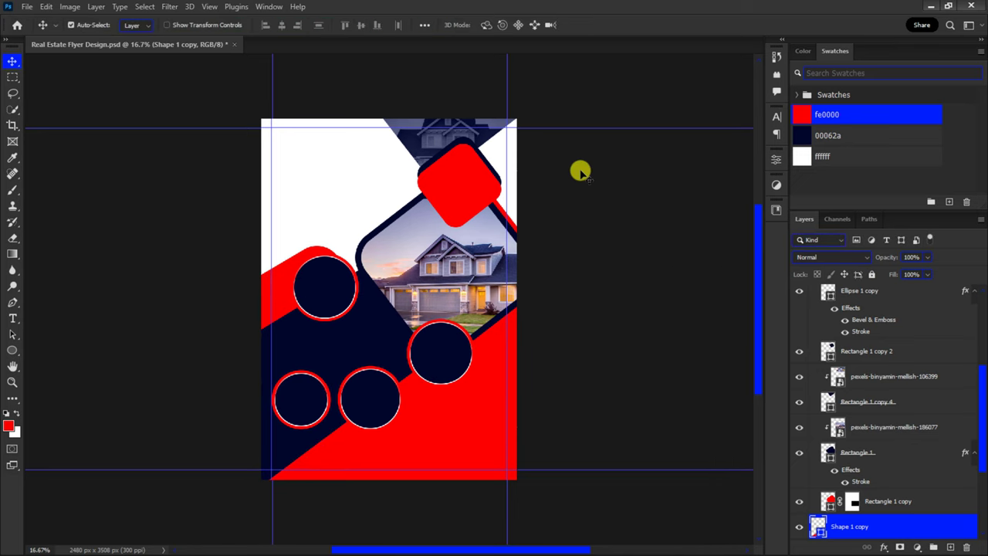
{"action": "key", "text": "ctrl+plus"}
{"action": "key", "text": "ctrl+minus"}
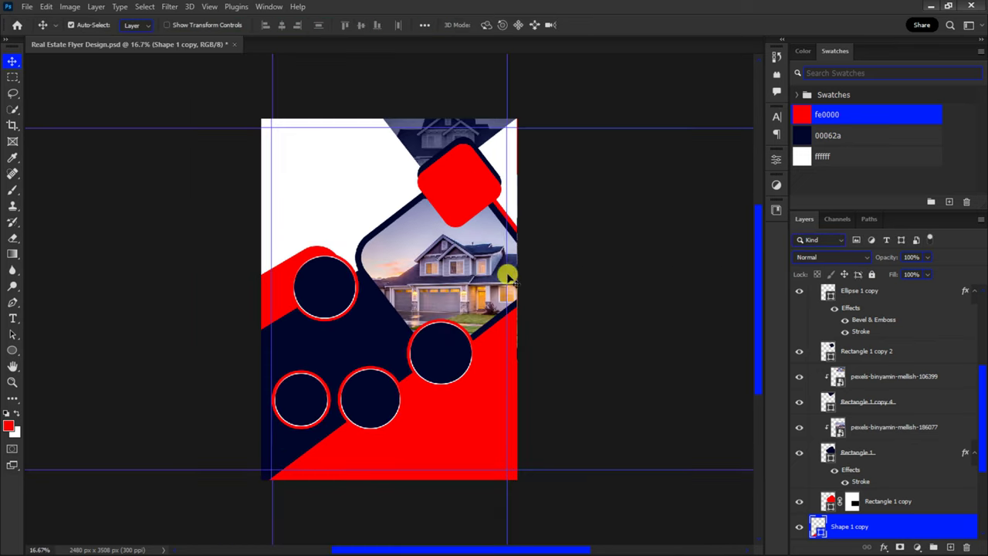
{"action": "left_click", "coordinate": [441, 351]}
Place the living-room photo pexels-curtis-adams-3773570, shrunk and positioned over the circle below the house.
{"action": "left_click", "coordinate": [31, 11]}
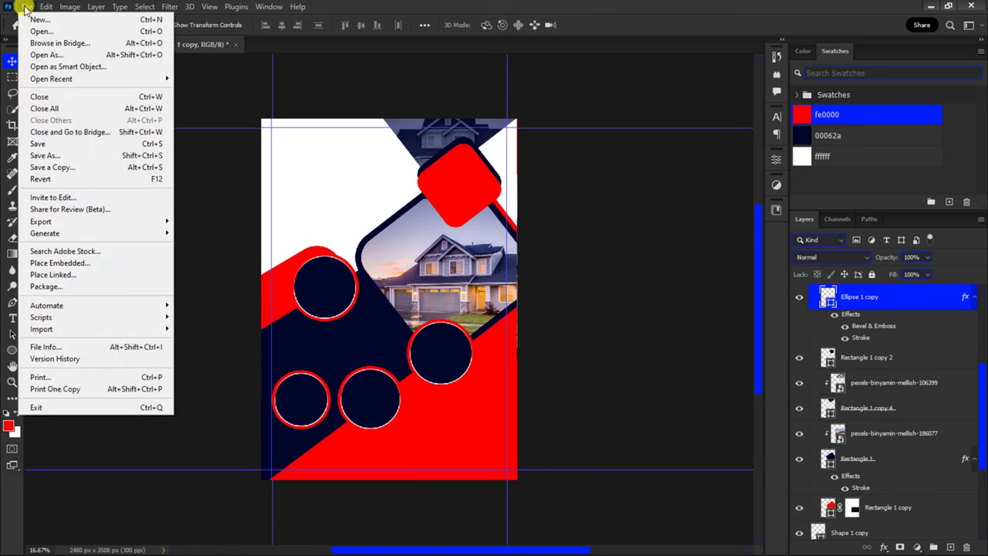
{"action": "left_click", "coordinate": [44, 261]}
{"action": "left_click", "coordinate": [292, 178]}
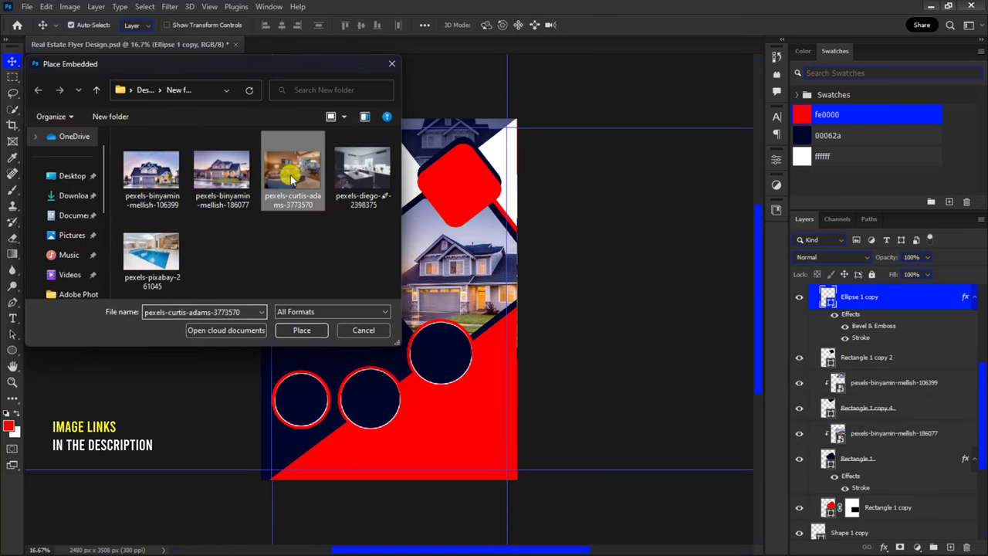
{"action": "left_click", "coordinate": [301, 330]}
{"action": "left_click_drag", "start_coordinate": [515, 214], "coordinate": [452, 255]}
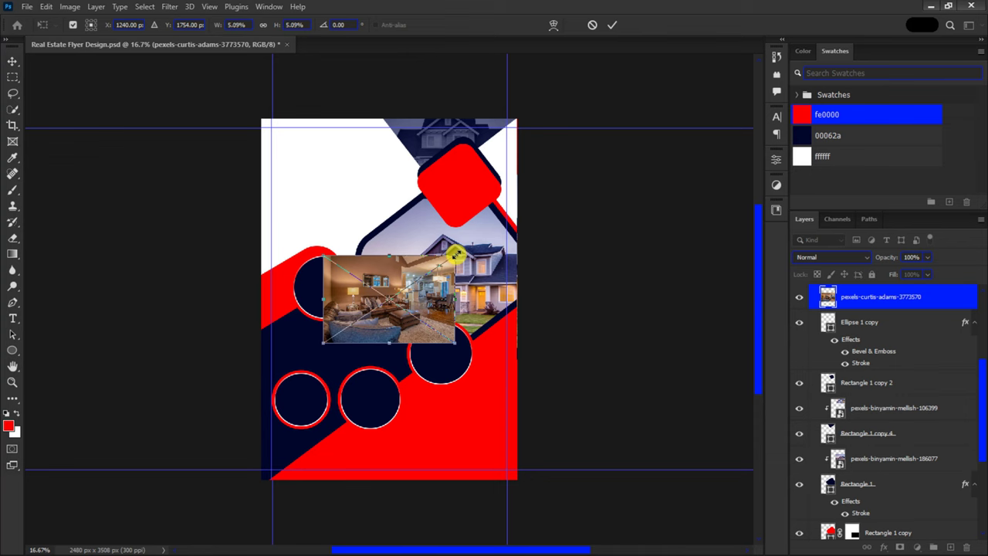
{"action": "left_click_drag", "start_coordinate": [420, 287], "coordinate": [456, 342]}
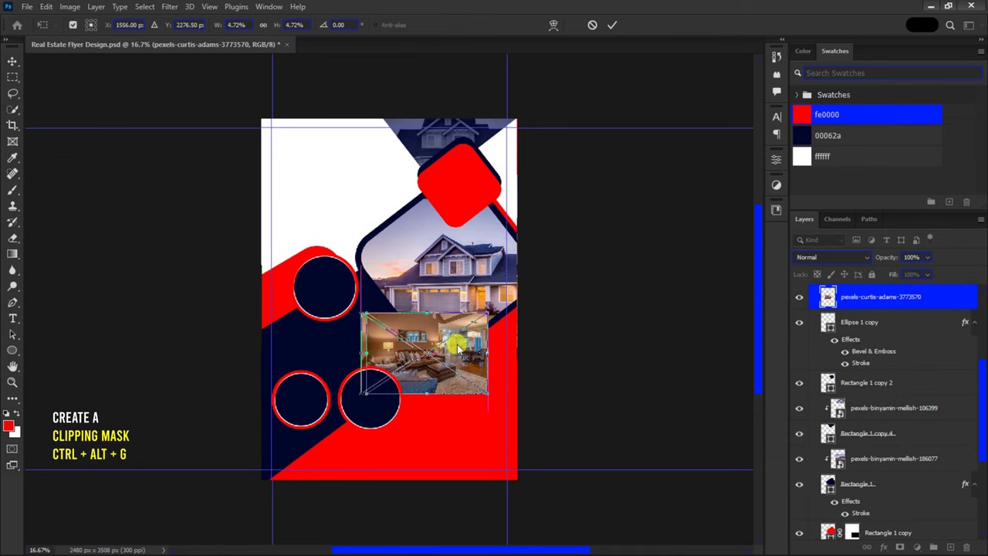
{"action": "left_click", "coordinate": [610, 24]}
Clip the living-room photo into the circle, then resize and centre it inside.
{"action": "key", "text": "ctrl+alt+g"}
{"action": "key", "text": "ctrl+plus"}
{"action": "key", "text": "ctrl+t"}
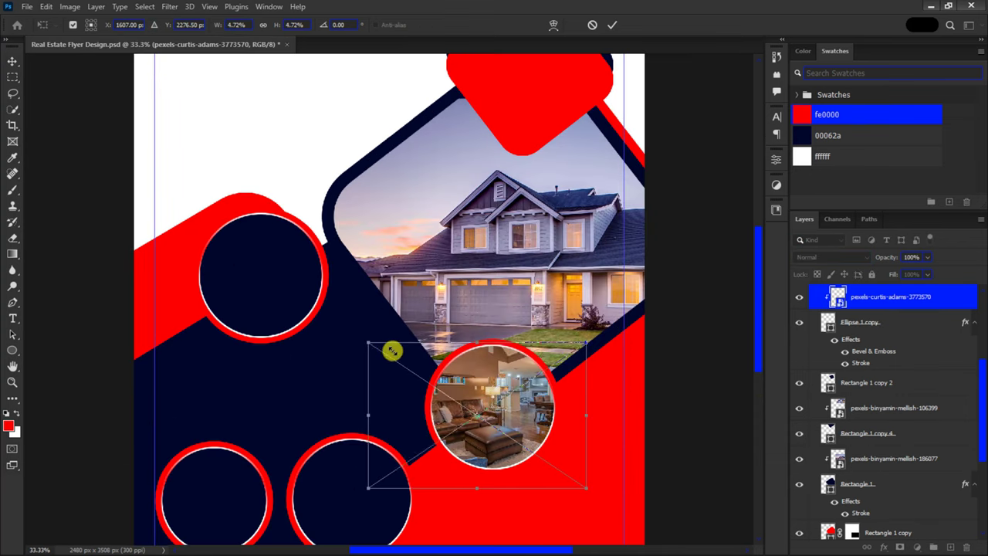
{"action": "left_click_drag", "start_coordinate": [392, 352], "coordinate": [402, 349]}
{"action": "left_click_drag", "start_coordinate": [496, 379], "coordinate": [499, 384]}
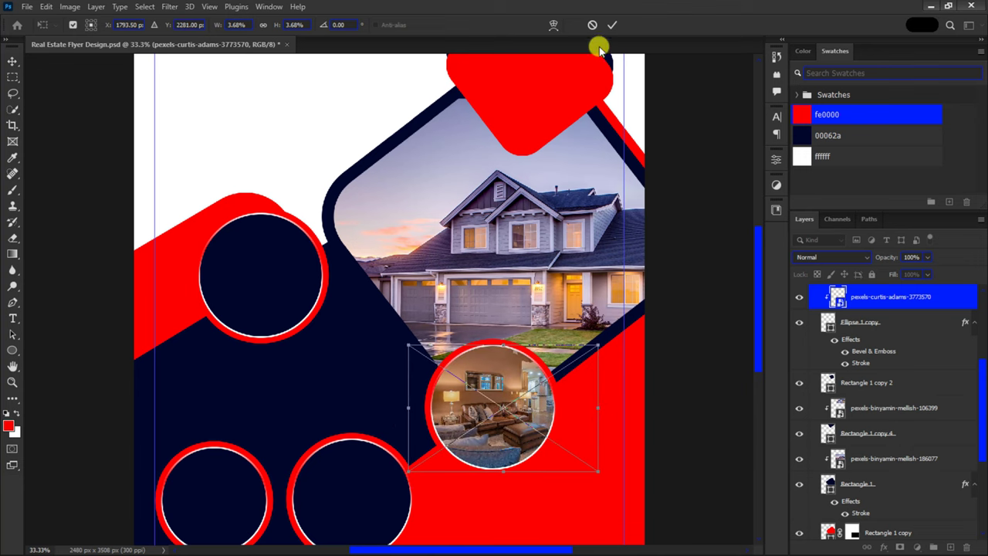
{"action": "left_click", "coordinate": [612, 24]}
{"action": "key", "text": "ctrl+minus"}
Place the pool photo pexels-pixabay-261045, shrunk and moved over the lower middle circle.
{"action": "left_click", "coordinate": [376, 399], "text": "alt"}
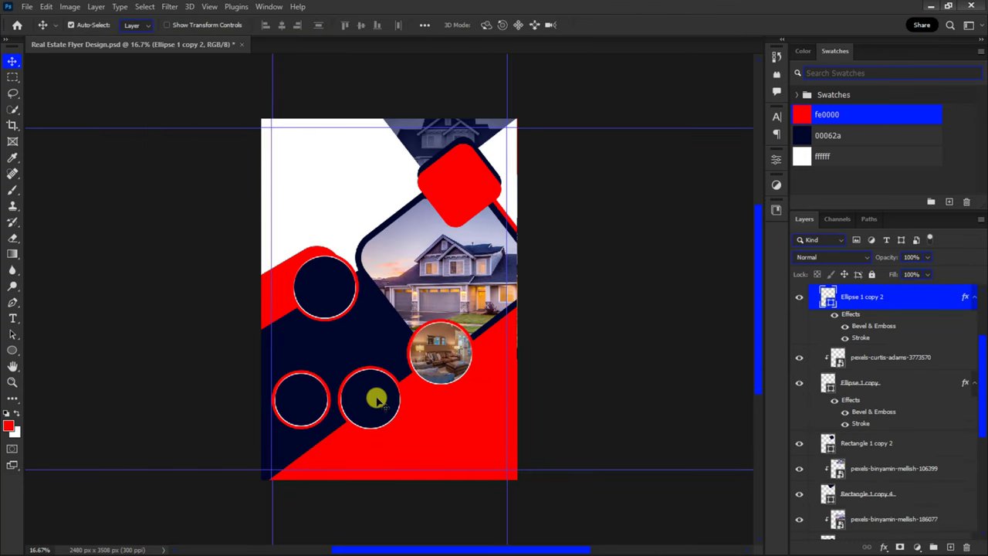
{"action": "left_click", "coordinate": [27, 6]}
{"action": "left_click", "coordinate": [137, 261]}
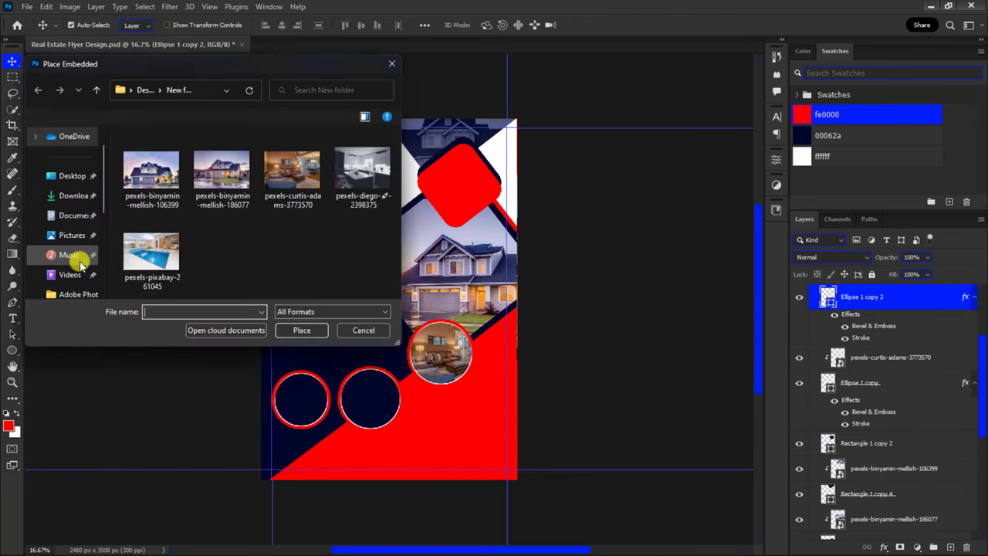
{"action": "left_click", "coordinate": [151, 259]}
{"action": "left_click", "coordinate": [302, 329]}
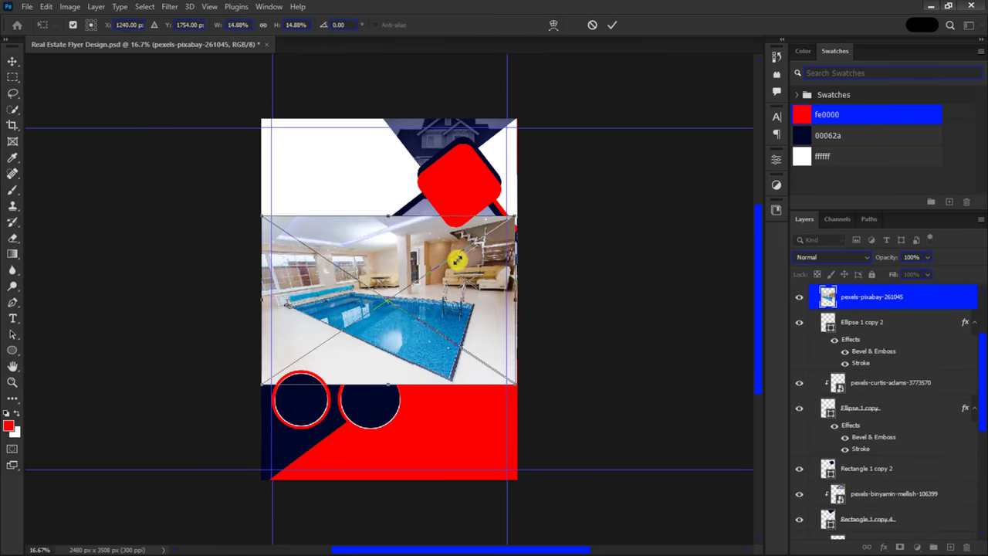
{"action": "left_click_drag", "start_coordinate": [517, 214], "coordinate": [390, 341]}
{"action": "left_click_drag", "start_coordinate": [325, 347], "coordinate": [328, 398]}
Clip the pool photo into the circle, centring and enlarging it slightly to fill.
{"action": "key", "text": "ctrl+plus"}
{"action": "key", "text": "ctrl+alt+g"}
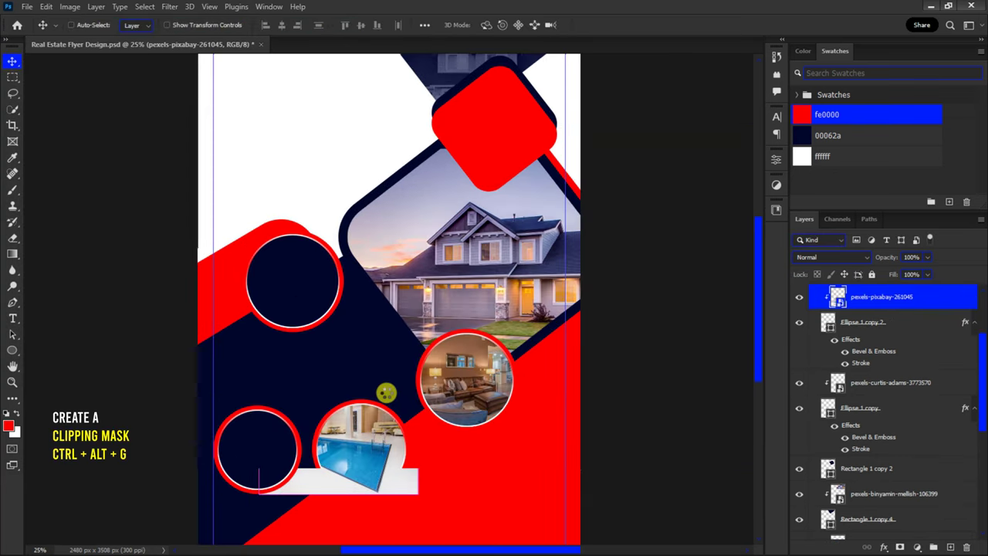
{"action": "mouse_move", "coordinate": [402, 402]}
{"action": "left_mouse_down"}
{"action": "mouse_move", "coordinate": [415, 390]}
{"action": "mouse_move", "coordinate": [404, 404]}
{"action": "left_mouse_up"}
{"action": "left_click_drag", "start_coordinate": [384, 444], "coordinate": [398, 444]}
{"action": "left_click_drag", "start_coordinate": [412, 408], "coordinate": [427, 401]}
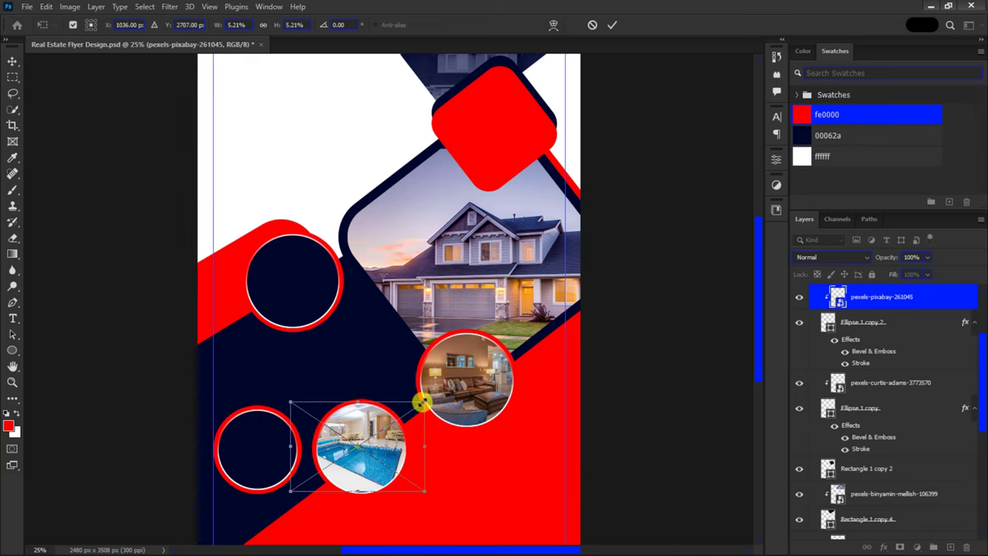
{"action": "key", "text": "Return"}
{"action": "key", "text": "ctrl+minus"}
{"action": "left_click", "coordinate": [298, 404]}
Place the pexels-diego kitchen photo, shrink it, and clip it into the bottom-left circle.
{"action": "left_click", "coordinate": [26, 6]}
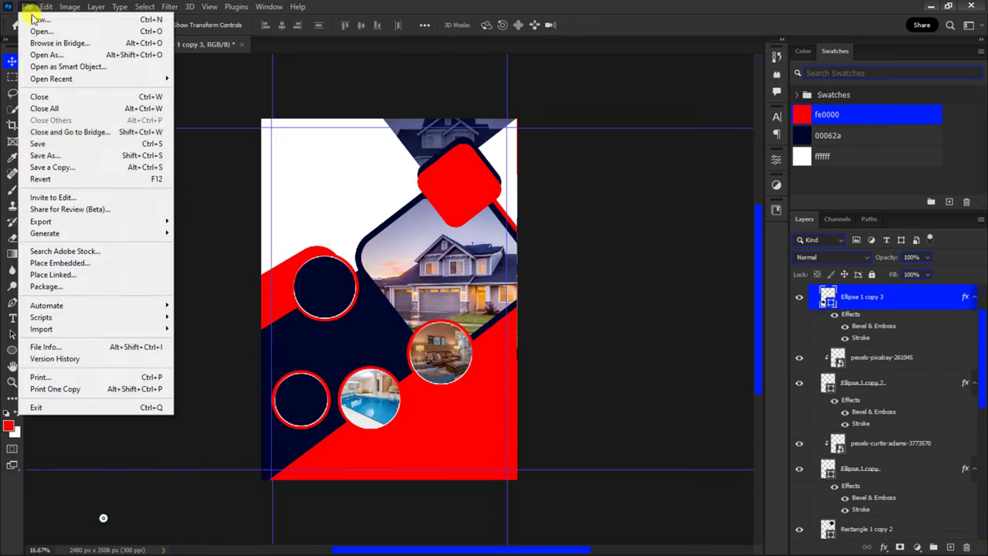
{"action": "left_click", "coordinate": [87, 265]}
{"action": "left_click", "coordinate": [355, 169]}
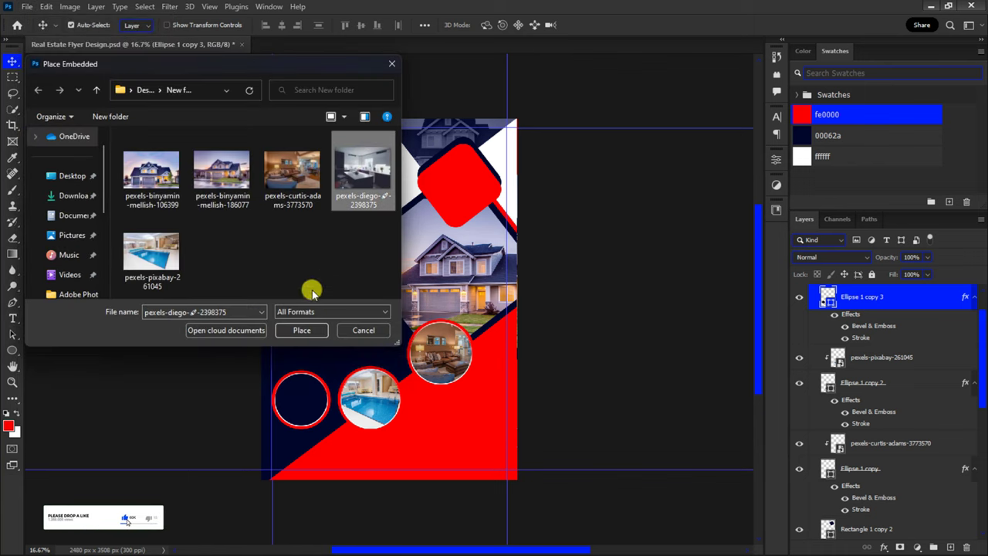
{"action": "left_click", "coordinate": [309, 329]}
{"action": "mouse_move", "coordinate": [517, 204]}
{"action": "left_mouse_down"}
{"action": "mouse_move", "coordinate": [392, 304]}
{"action": "mouse_move", "coordinate": [353, 353]}
{"action": "left_mouse_up"}
{"action": "key", "text": "Return"}
{"action": "key", "text": "ctrl+plus"}
{"action": "key", "text": "ctrl+alt+g"}
{"action": "left_click_drag", "start_coordinate": [276, 395], "coordinate": [249, 466]}
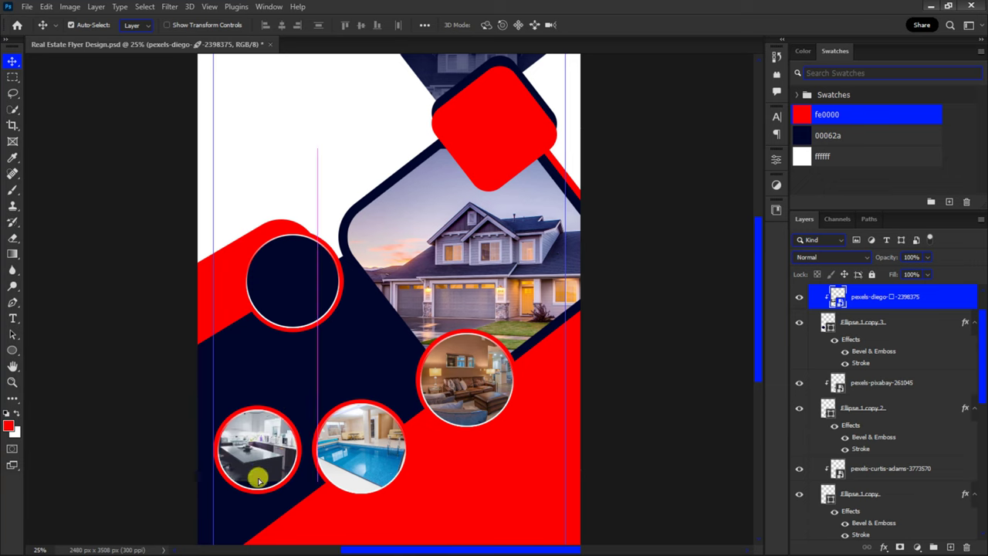
{"action": "scroll", "coordinate": [304, 389], "scroll_direction": "down", "scroll_amount": 3}
Draw a white bar along the flyer's bottom and distort a corner to slant it.
{"action": "right_click", "coordinate": [15, 348]}
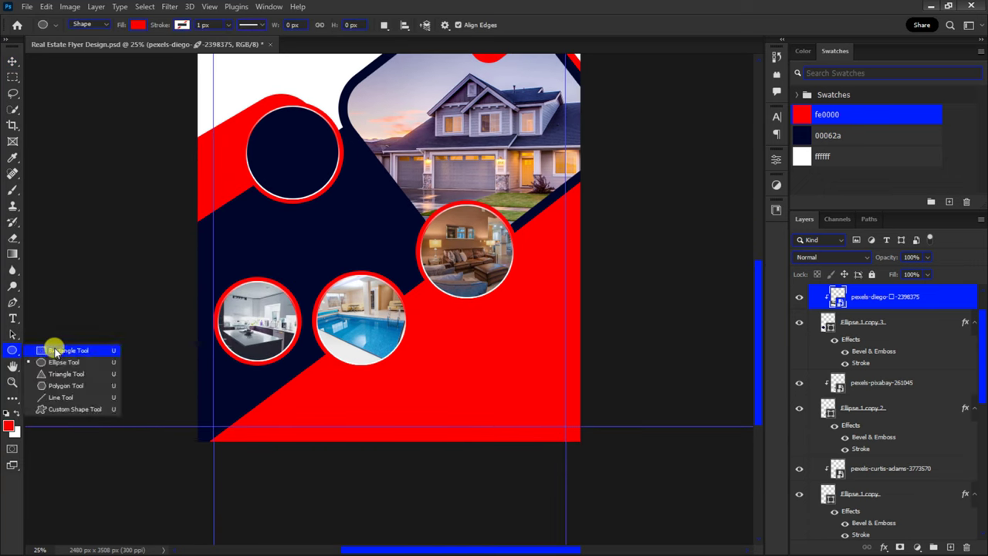
{"action": "left_click", "coordinate": [56, 347]}
{"action": "left_click_drag", "start_coordinate": [373, 422], "coordinate": [385, 425]}
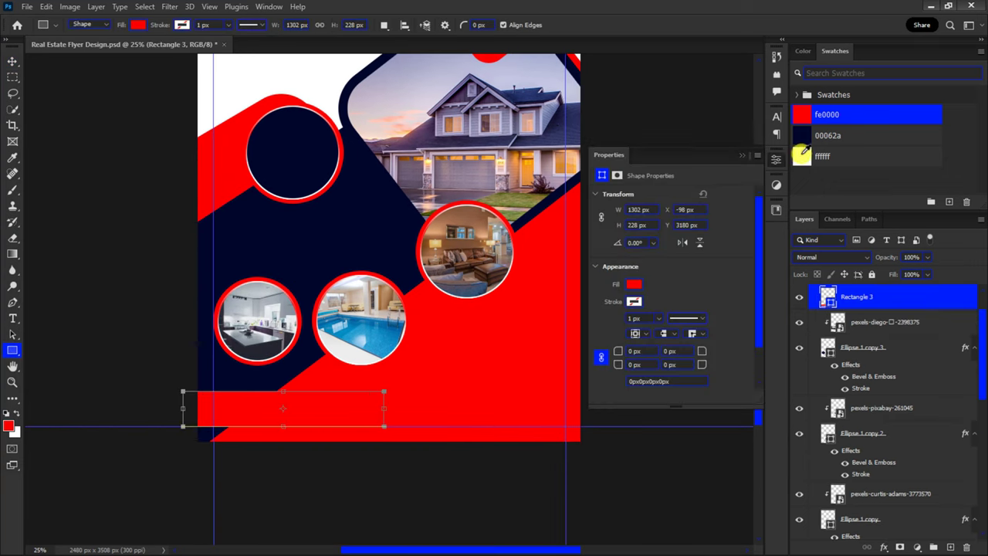
{"action": "left_click", "coordinate": [803, 153]}
{"action": "left_click", "coordinate": [13, 62]}
{"action": "key", "text": "ctrl+t"}
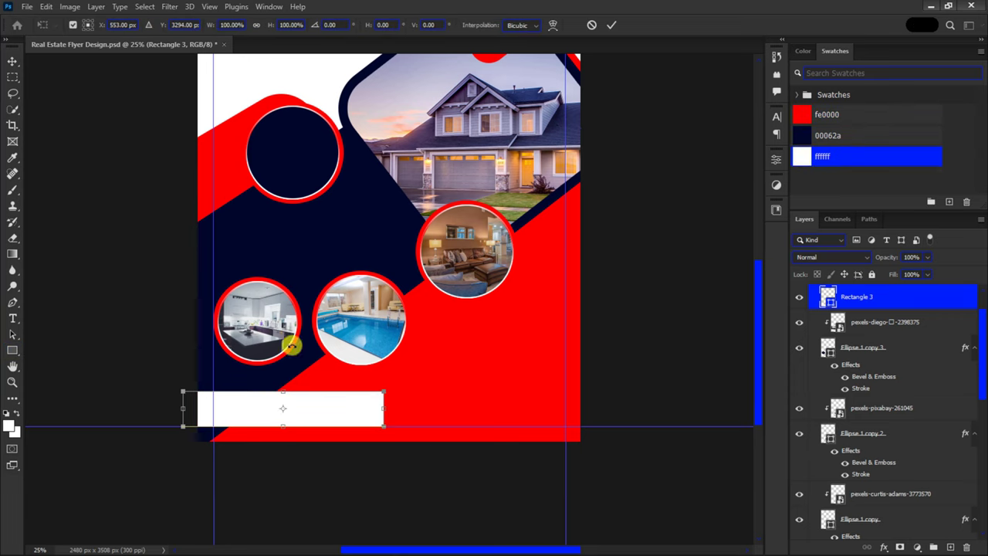
{"action": "right_click", "coordinate": [380, 414]}
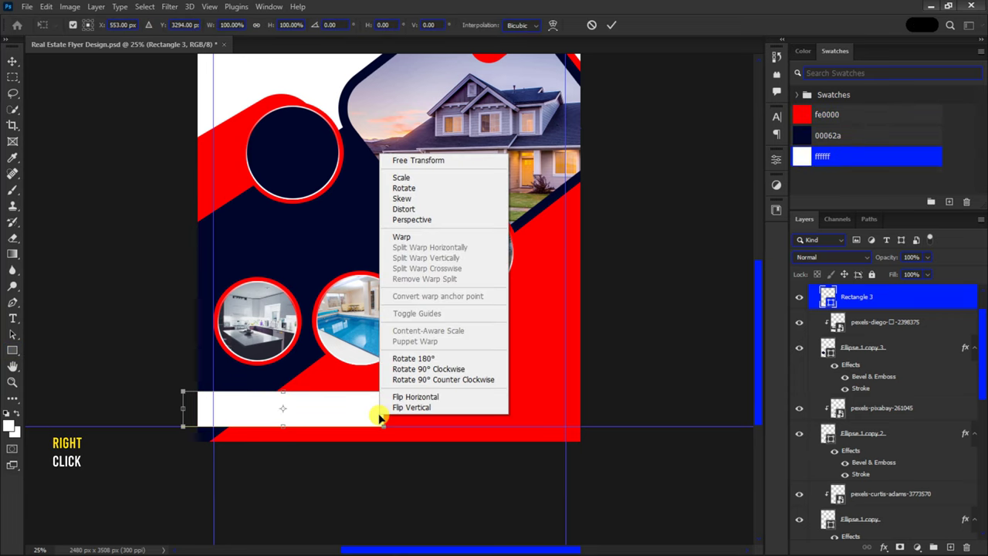
{"action": "left_click", "coordinate": [402, 210]}
{"action": "key", "text": "Return"}
{"action": "left_click_drag", "start_coordinate": [404, 428], "coordinate": [525, 397]}
Duplicate the white band, flip the copy horizontally and vertically, and move it alongside.
{"action": "key", "text": "ctrl+j"}
{"action": "key", "text": "ctrl+t"}
{"action": "right_click", "coordinate": [525, 397]}
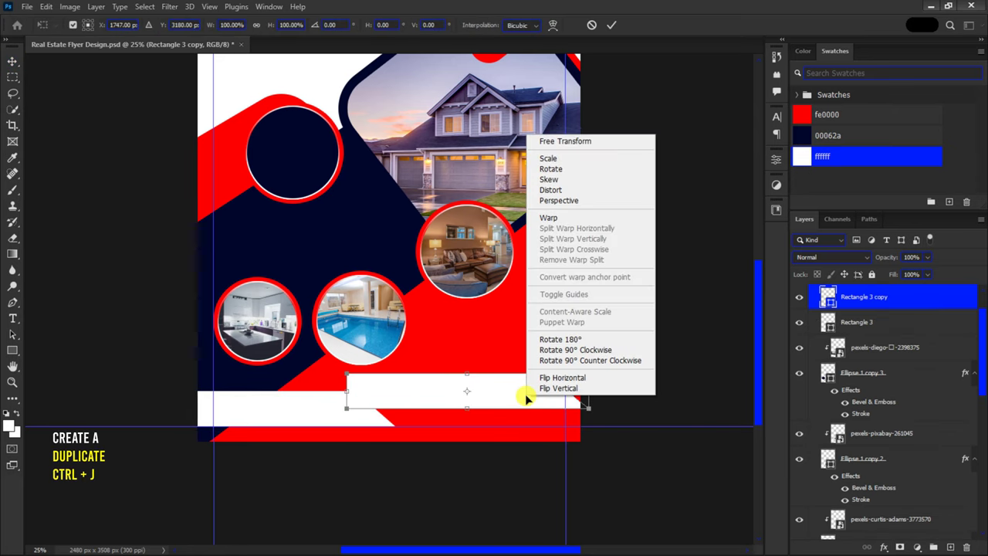
{"action": "left_click", "coordinate": [545, 378]}
{"action": "right_click", "coordinate": [553, 379]}
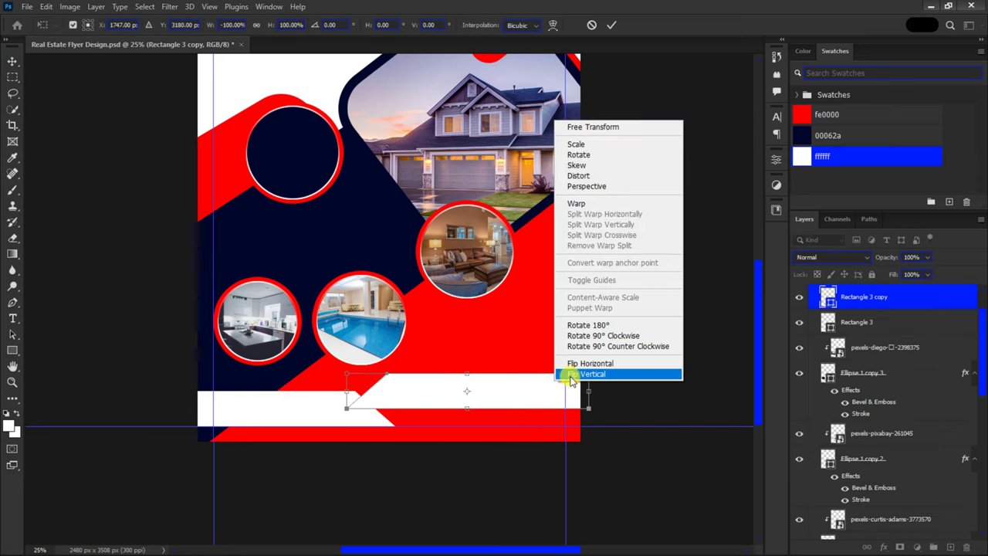
{"action": "left_click", "coordinate": [572, 378]}
{"action": "left_click_drag", "start_coordinate": [518, 395], "coordinate": [533, 404]}
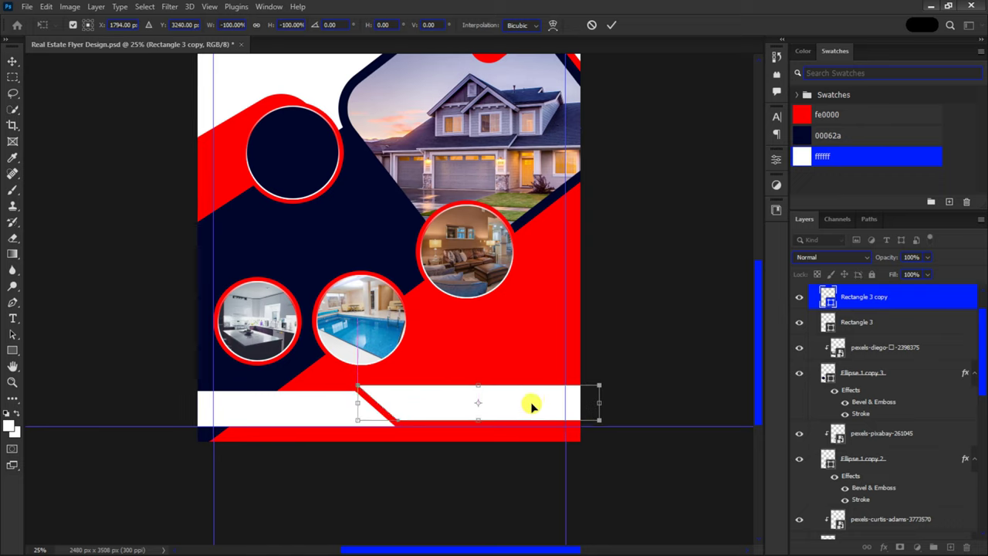
{"action": "key", "text": "Return"}
Fill the flipped bar copy navy and place a white circle behind the living-room photo.
{"action": "left_click", "coordinate": [803, 133]}
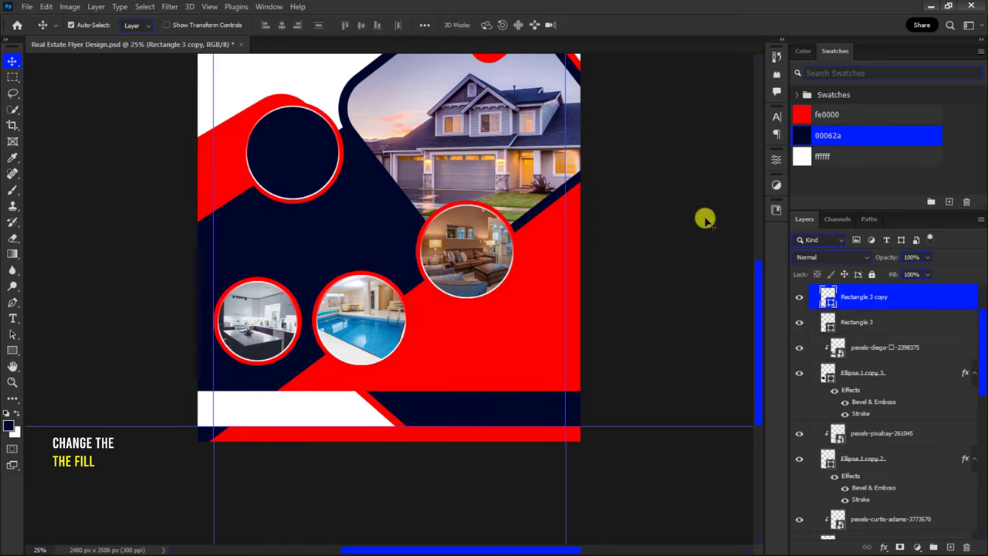
{"action": "left_click", "coordinate": [11, 347]}
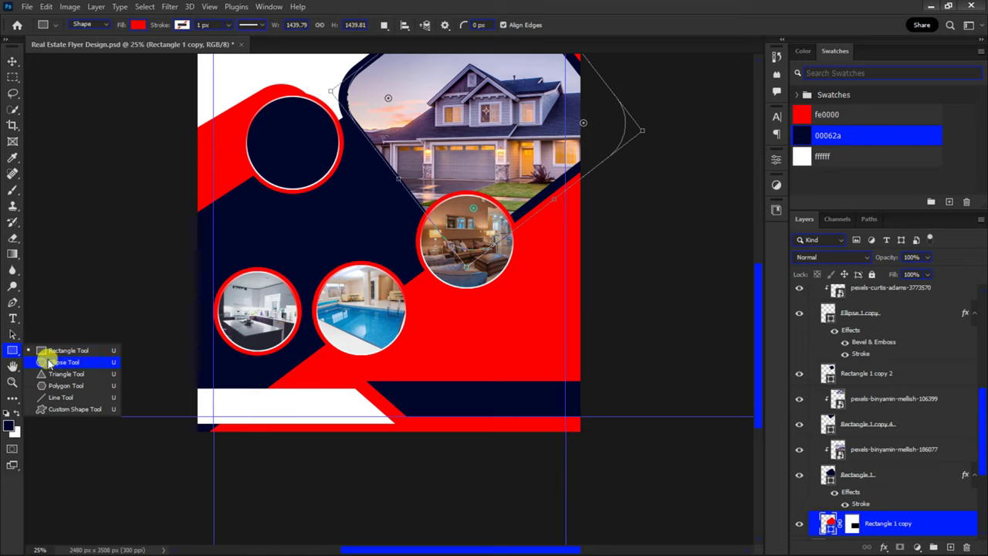
{"action": "left_click", "coordinate": [50, 363]}
{"action": "left_click_drag", "start_coordinate": [584, 311], "coordinate": [581, 320]}
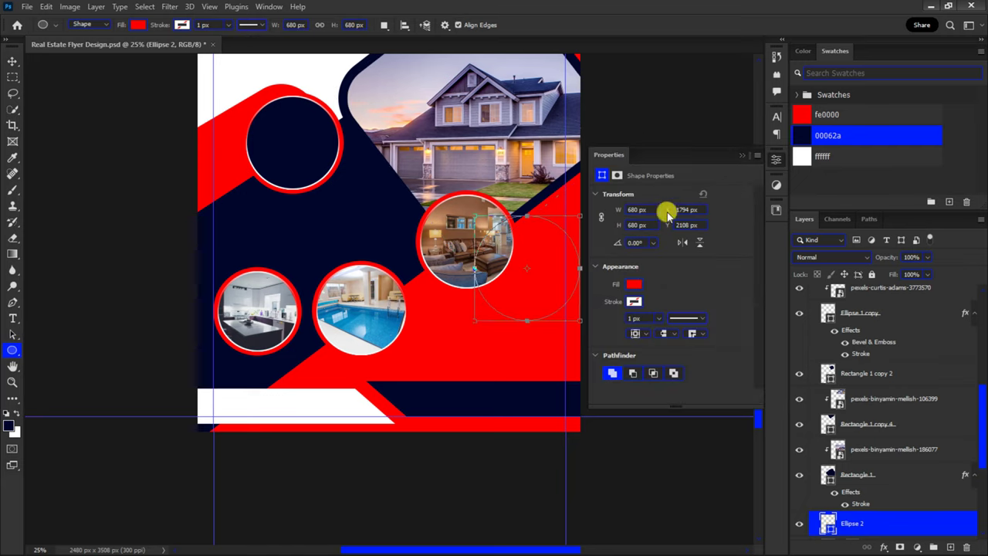
{"action": "left_click", "coordinate": [801, 156]}
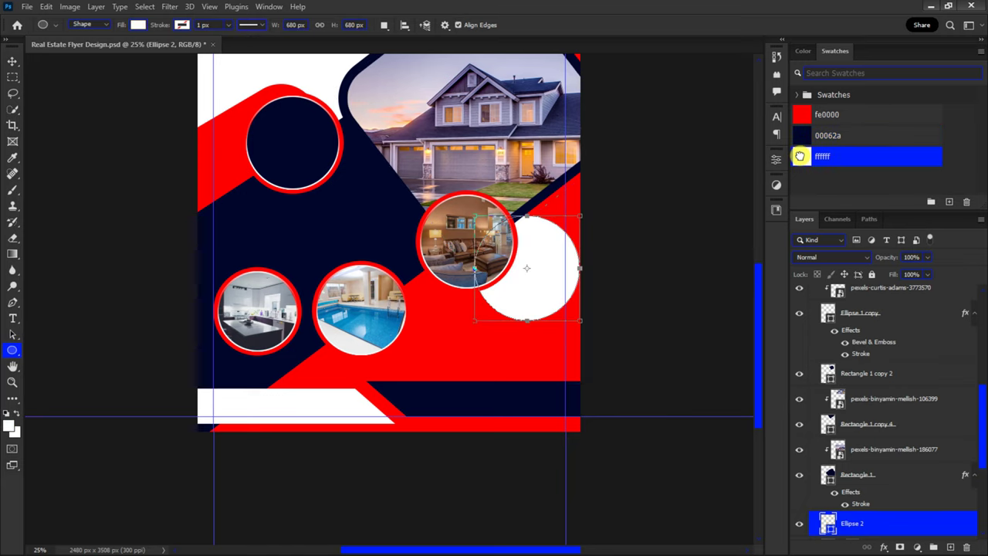
{"action": "left_click", "coordinate": [27, 61]}
{"action": "left_click_drag", "start_coordinate": [534, 287], "coordinate": [551, 237]}
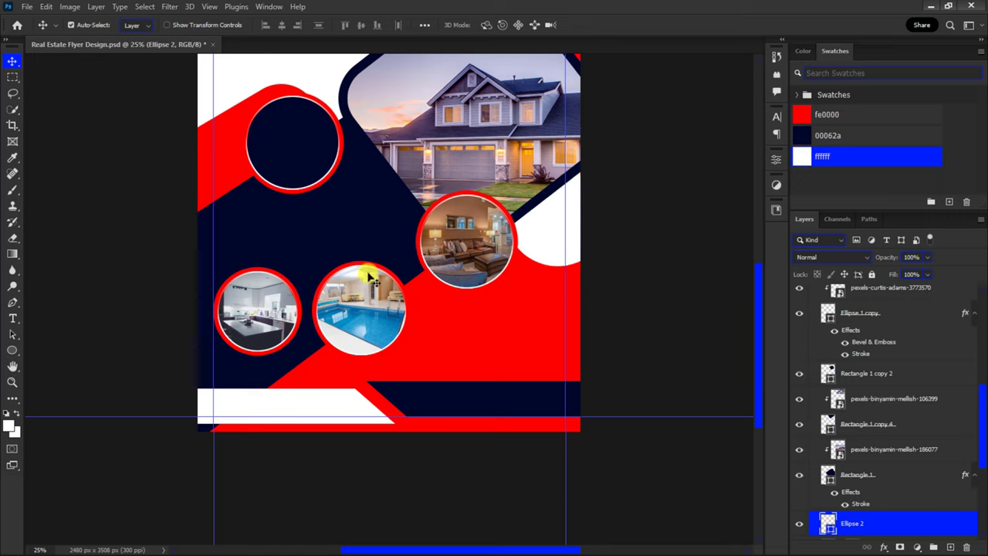
Lower the kitchen and pool photo circles slightly and add a new layer group named Text.
{"action": "left_click", "coordinate": [278, 311]}
{"action": "left_click", "coordinate": [849, 322], "text": "shift"}
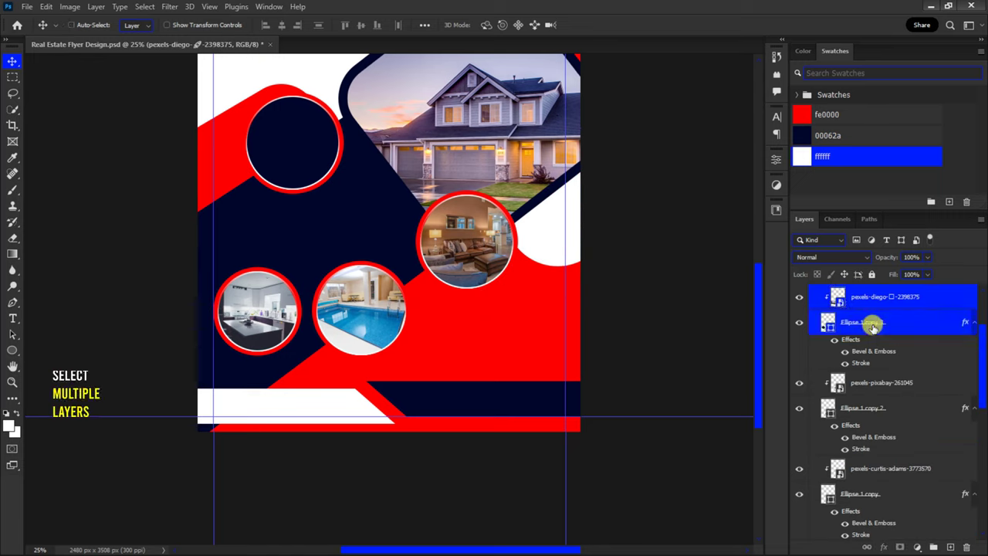
{"action": "left_click", "coordinate": [860, 409], "text": "shift"}
{"action": "left_click_drag", "start_coordinate": [362, 318], "coordinate": [361, 337]}
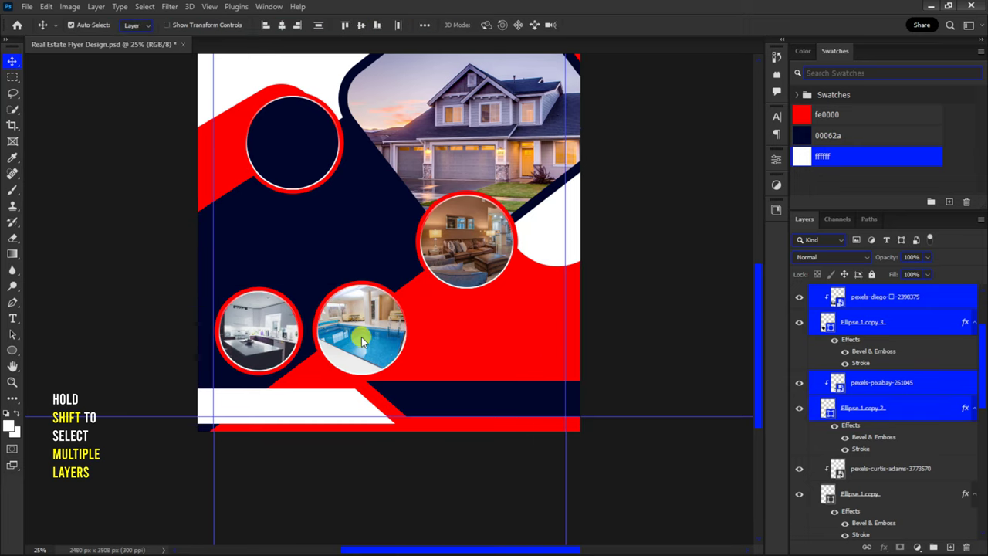
{"action": "left_click", "coordinate": [933, 547]}
{"action": "key", "text": "Return"}
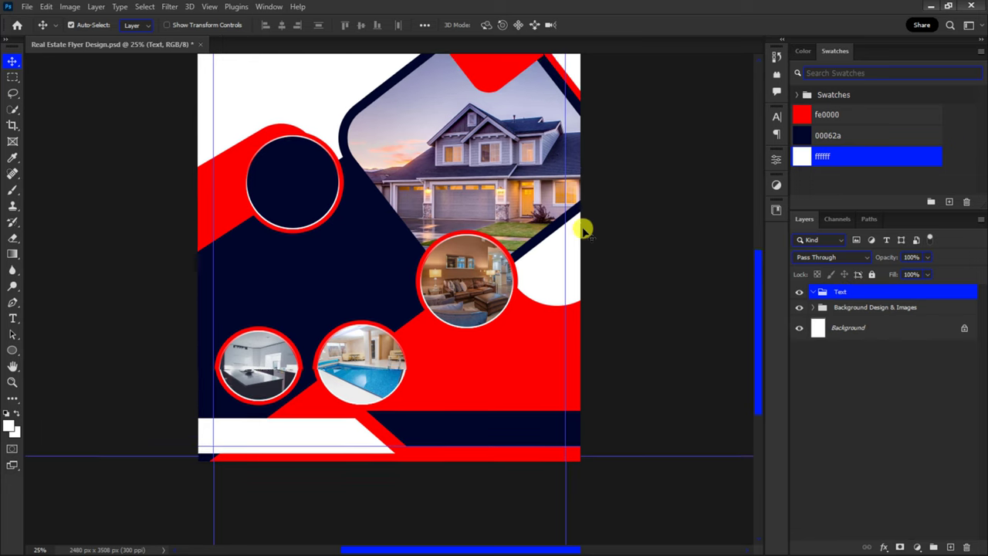
Add a DREAM HOUSE ? headline at the flyer's top left and scale it much larger.
{"action": "scroll", "coordinate": [585, 221], "scroll_direction": "up", "scroll_amount": 5}
{"action": "scroll", "coordinate": [585, 221], "scroll_direction": "up", "scroll_amount": 2}
{"action": "left_click", "coordinate": [14, 323]}
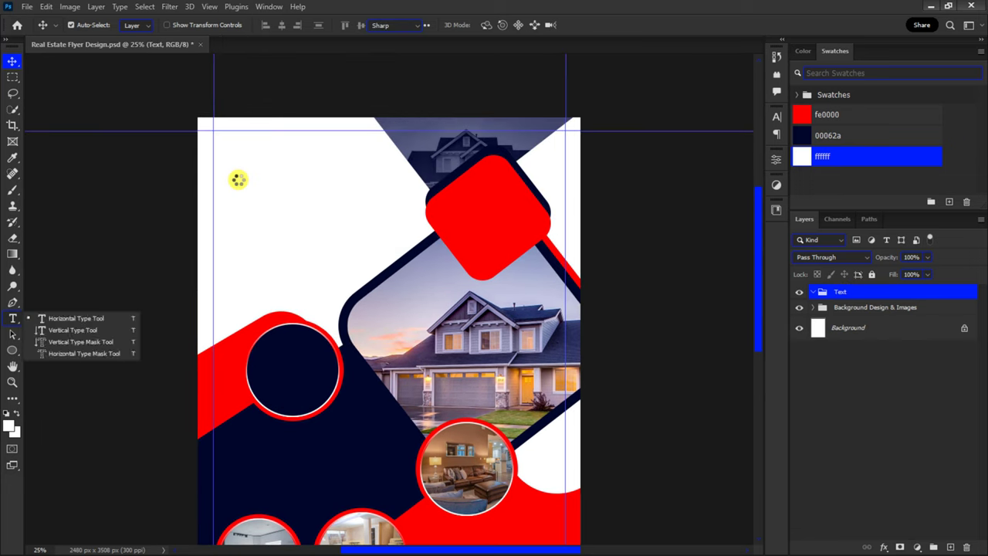
{"action": "left_click", "coordinate": [238, 178]}
{"action": "type", "text": "DREAM HOUSE ?"}
{"action": "left_click", "coordinate": [589, 25]}
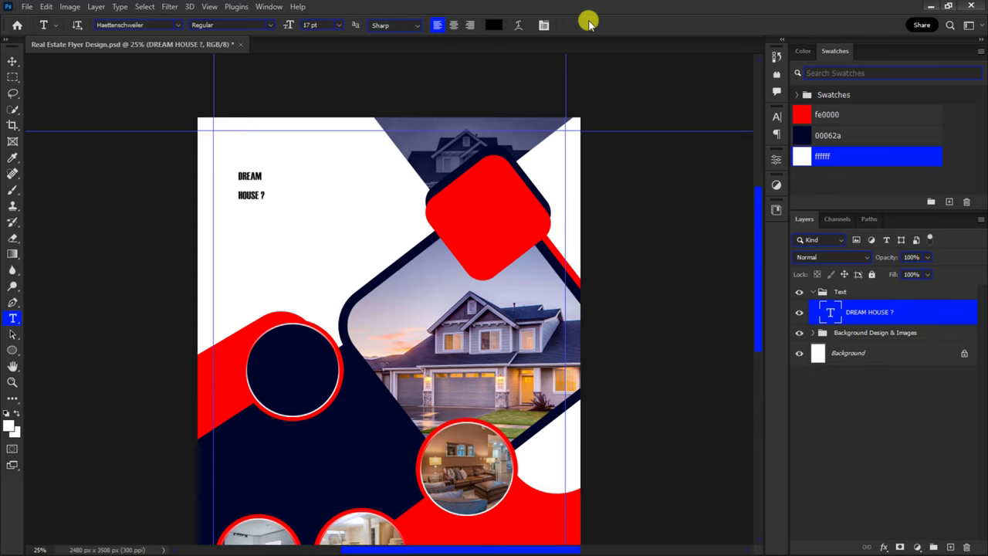
{"action": "left_click", "coordinate": [12, 61]}
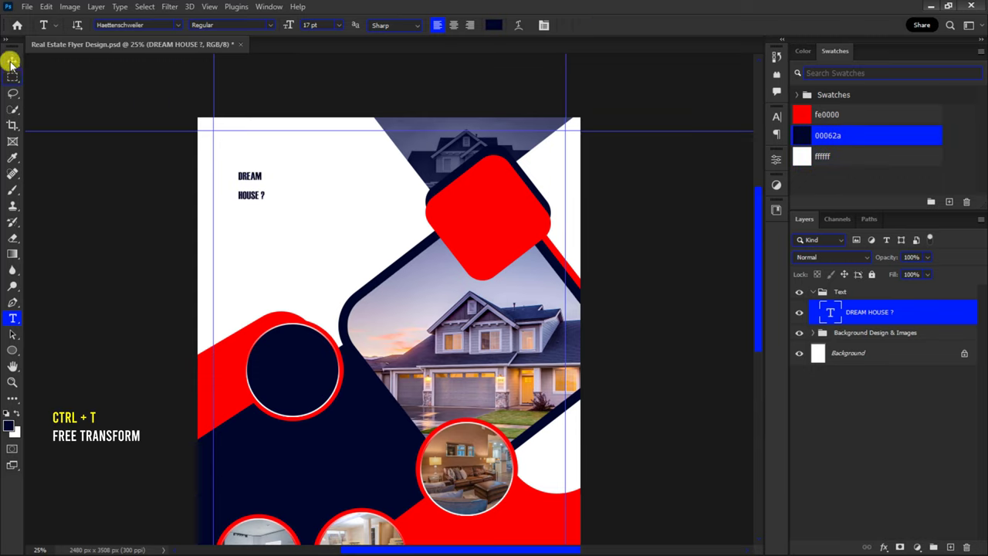
{"action": "key", "text": "ctrl+t"}
{"action": "left_click_drag", "start_coordinate": [263, 200], "coordinate": [371, 302]}
{"action": "key", "text": "Return"}
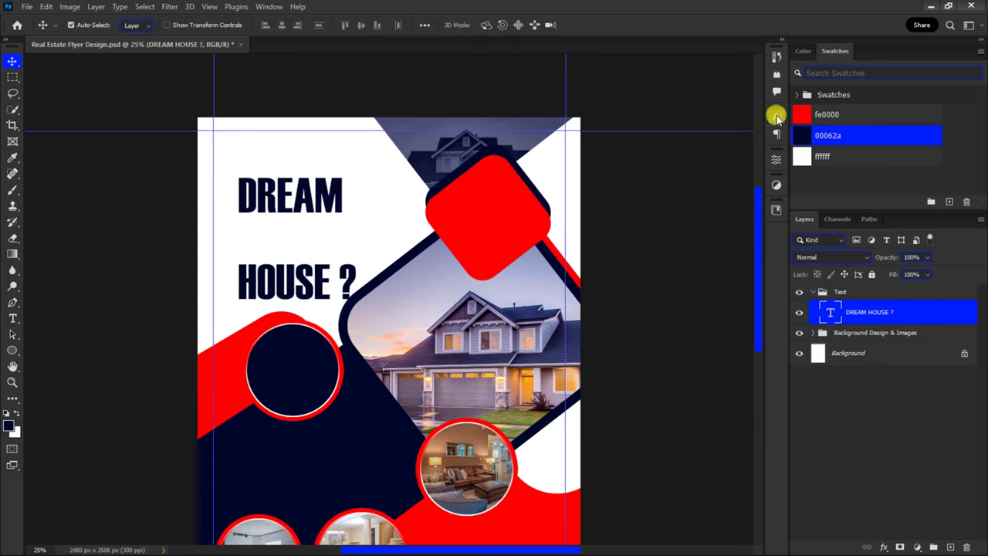
Tighten the headline leading, colour HOUSE ? red (fe0000), and align it to the left guide.
{"action": "left_click", "coordinate": [777, 116]}
{"action": "mouse_move", "coordinate": [710, 150]}
{"action": "left_mouse_down"}
{"action": "mouse_move", "coordinate": [651, 152]}
{"action": "mouse_move", "coordinate": [722, 152]}
{"action": "left_mouse_up"}
{"action": "double_click", "coordinate": [317, 232]}
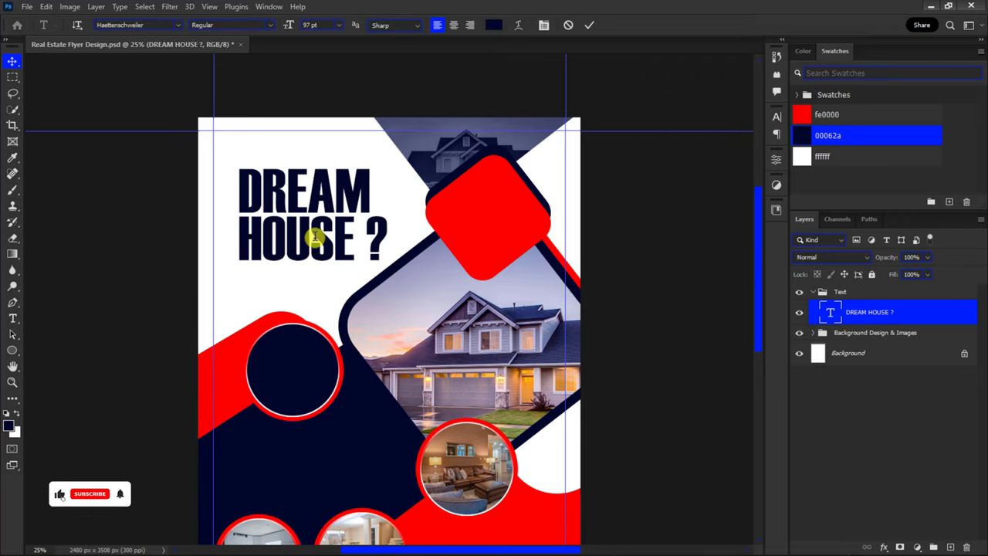
{"action": "left_click", "coordinate": [803, 113]}
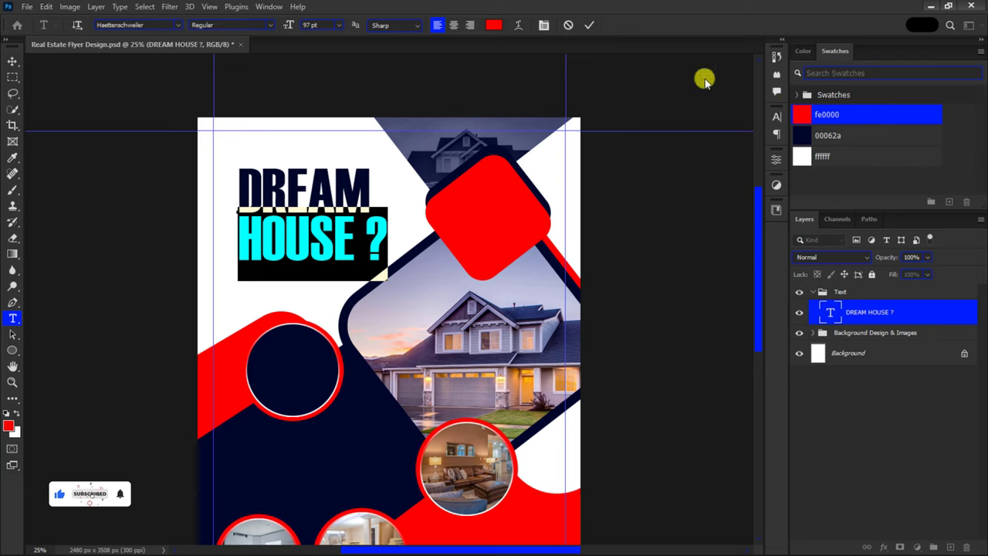
{"action": "left_click", "coordinate": [591, 26]}
{"action": "left_click_drag", "start_coordinate": [347, 166], "coordinate": [322, 166]}
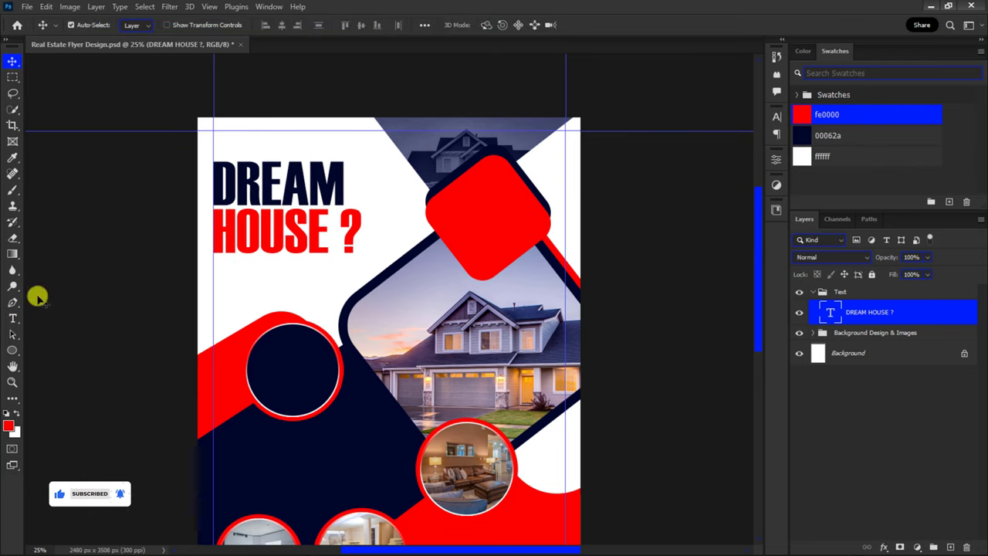
{"action": "right_click", "coordinate": [12, 318]}
{"action": "left_click", "coordinate": [258, 145]}
Add LOOKING FOR A LUXURY in navy 00062a Arial Narrow 7, aligned to the left guide.
{"action": "type", "text": "LOOKING FOR A LUXURY"}
{"action": "left_click", "coordinate": [588, 26]}
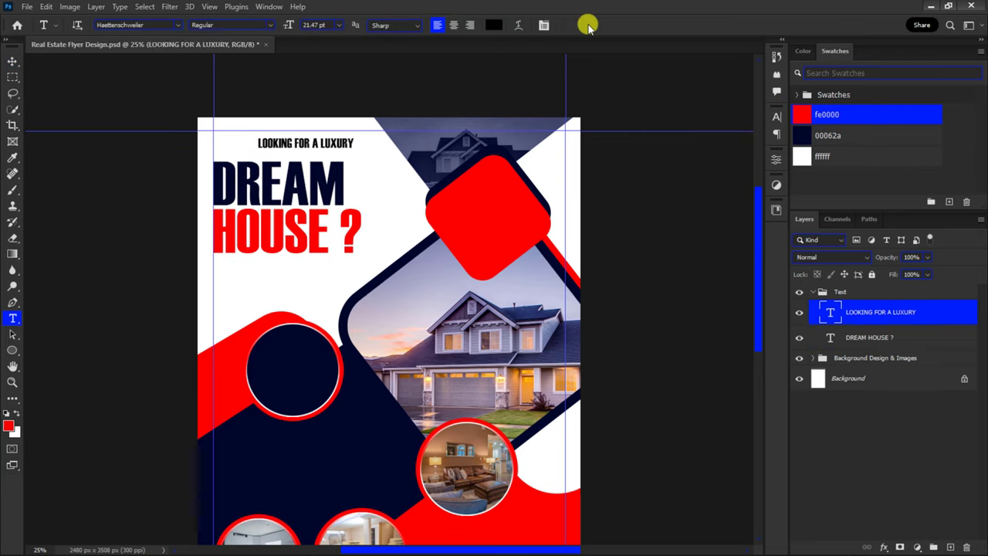
{"action": "left_click", "coordinate": [776, 121]}
{"action": "left_click", "coordinate": [703, 135]}
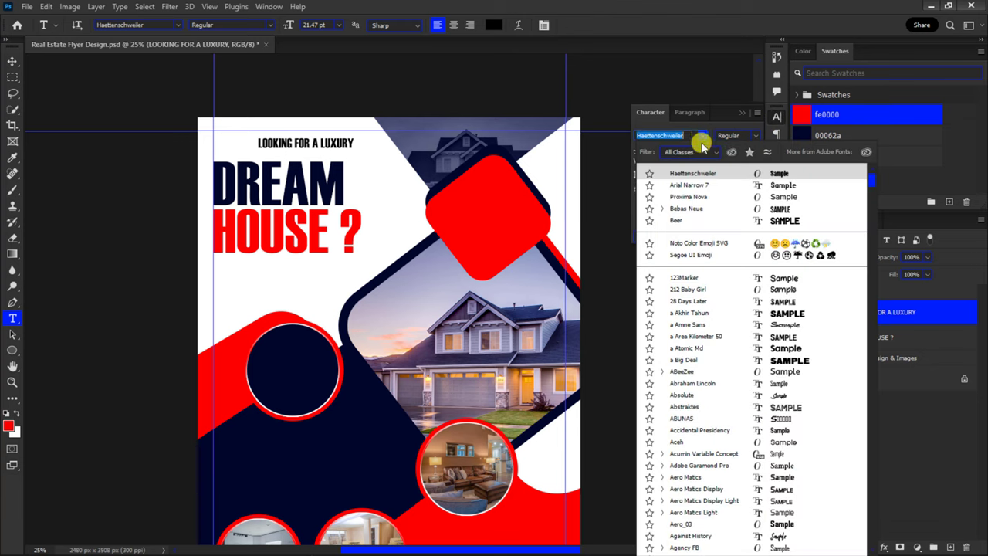
{"action": "left_click", "coordinate": [664, 180]}
{"action": "left_click", "coordinate": [743, 188]}
{"action": "left_click", "coordinate": [806, 136]}
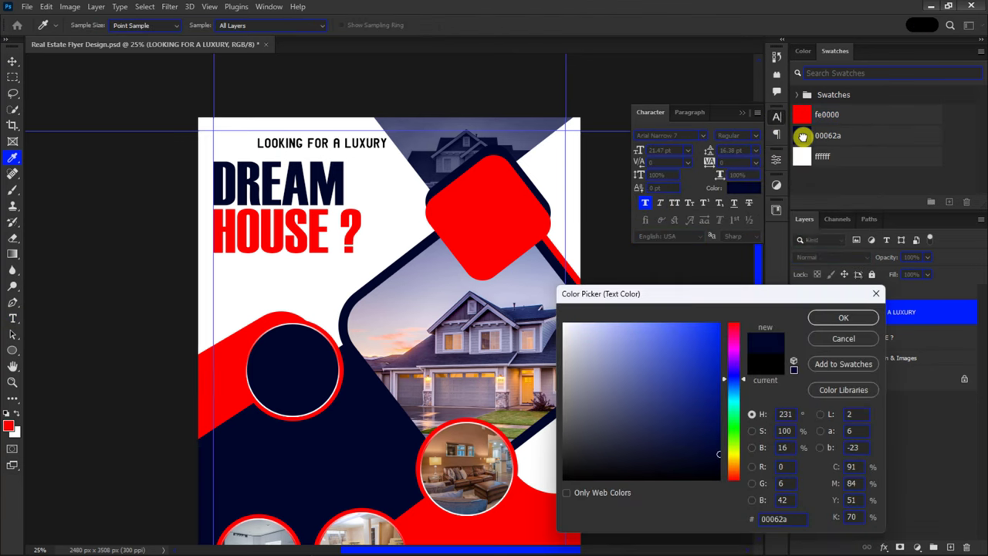
{"action": "left_click", "coordinate": [832, 318]}
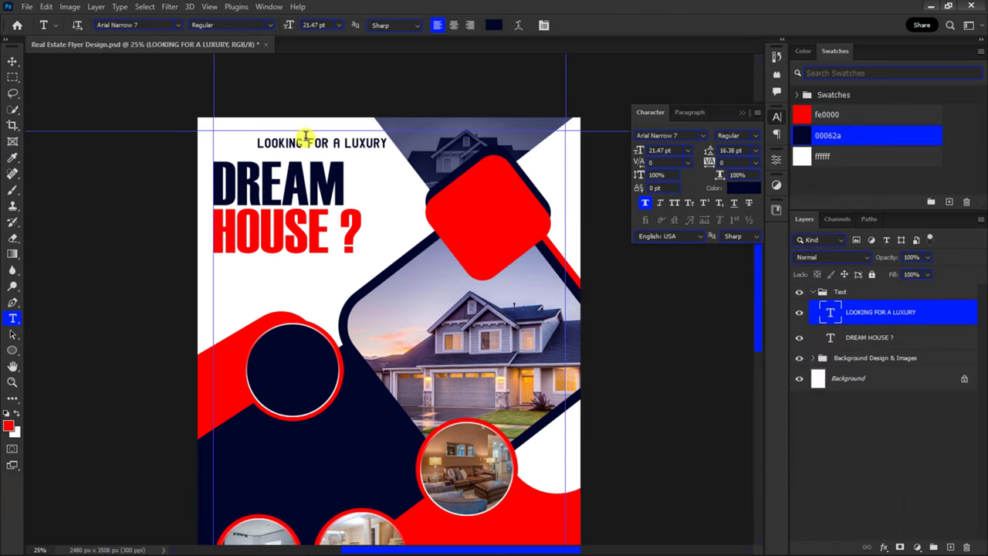
{"action": "left_click", "coordinate": [11, 62]}
{"action": "left_click_drag", "start_coordinate": [320, 142], "coordinate": [316, 257]}
Change the line below HOUSE ? to AT AN AFFORDABLE PRICE and duplicate LOOKING FOR A LUXURY.
{"action": "double_click", "coordinate": [315, 261]}
{"action": "type", "text": "AT AN AFFORDABLE PRICE"}
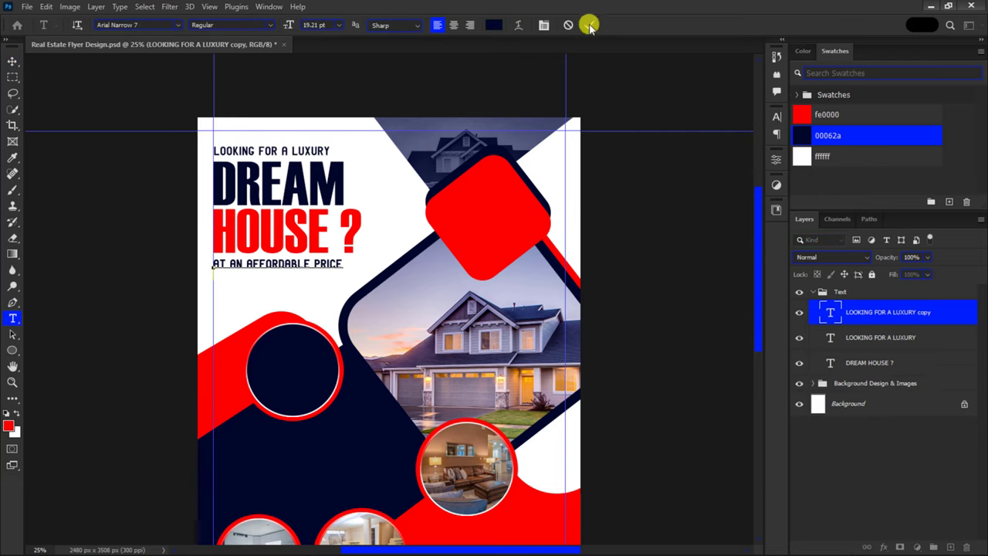
{"action": "left_click", "coordinate": [590, 25]}
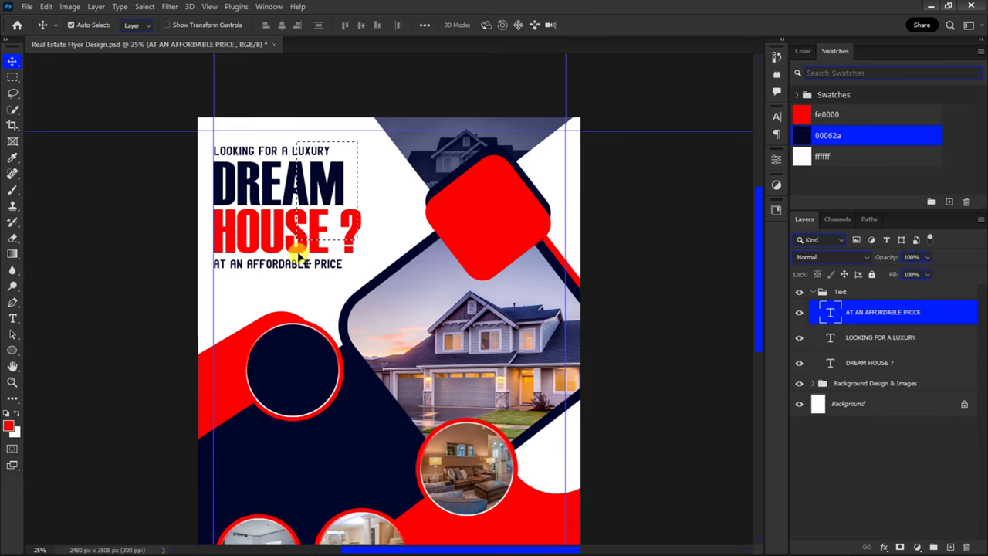
{"action": "left_click", "coordinate": [254, 159]}
{"action": "key", "text": "ctrl+j"}
Place enlarged COMPANY NAME and 'tagline goes here' text on the red rounded square.
{"action": "left_click_drag", "start_coordinate": [254, 159], "coordinate": [495, 218]}
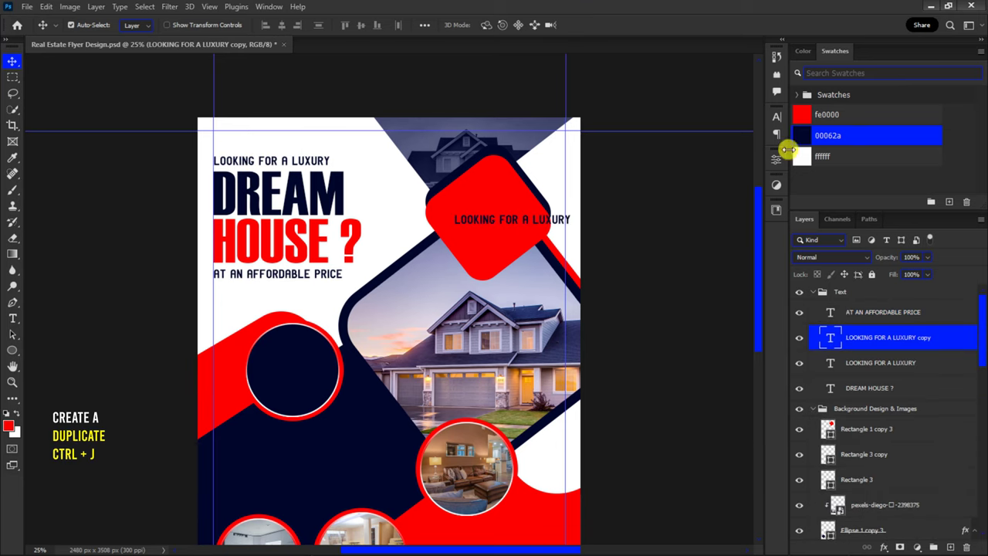
{"action": "double_click", "coordinate": [510, 220]}
{"action": "type", "text": "COMPANY NAME"}
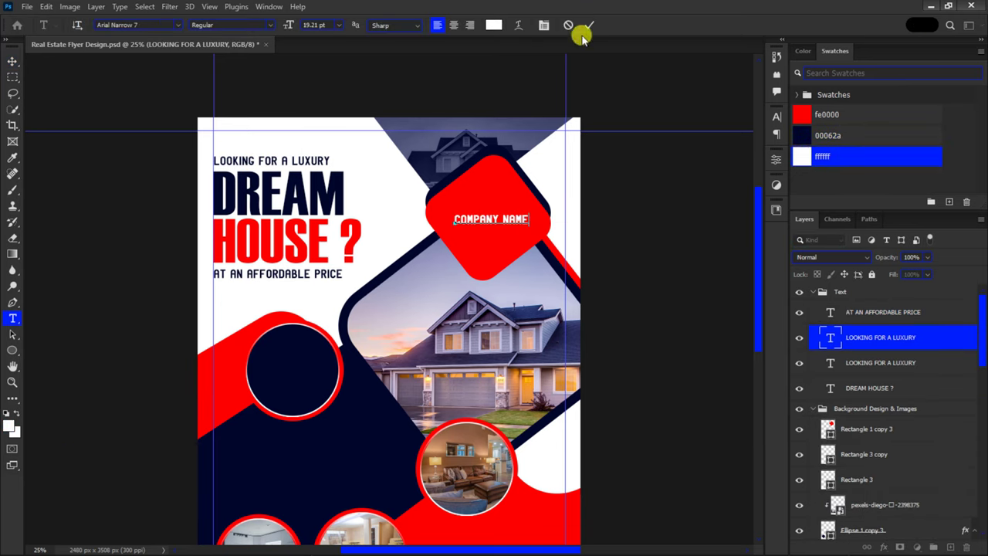
{"action": "left_click", "coordinate": [777, 118]}
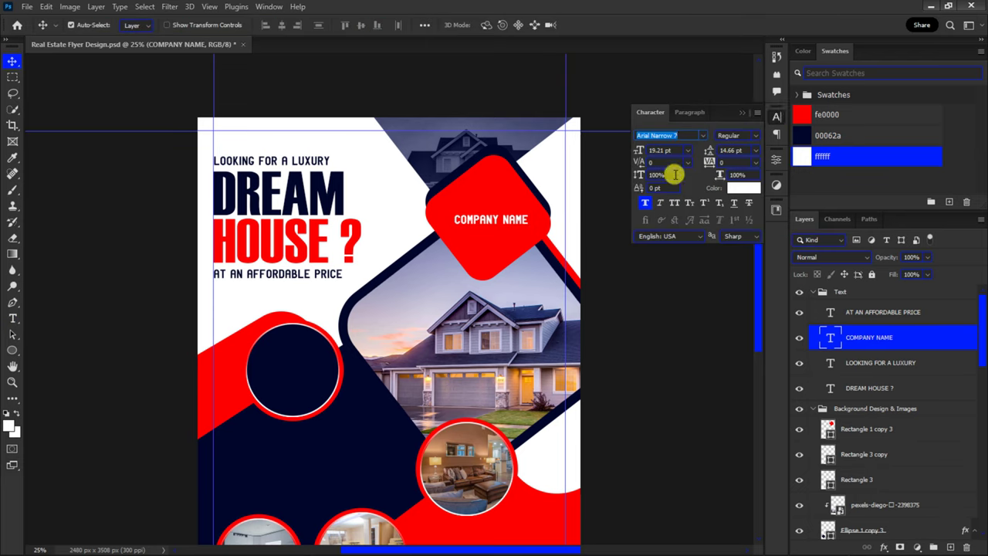
{"action": "double_click", "coordinate": [495, 230]}
{"action": "mouse_move", "coordinate": [495, 219]}
{"action": "left_mouse_down"}
{"action": "mouse_move", "coordinate": [494, 230]}
{"action": "mouse_move", "coordinate": [530, 213]}
{"action": "left_mouse_up"}
{"action": "type", "text": "tagline goes here"}
{"action": "key", "text": "ctrl+t"}
{"action": "key", "text": "Return"}
{"action": "left_click", "coordinate": [517, 230]}
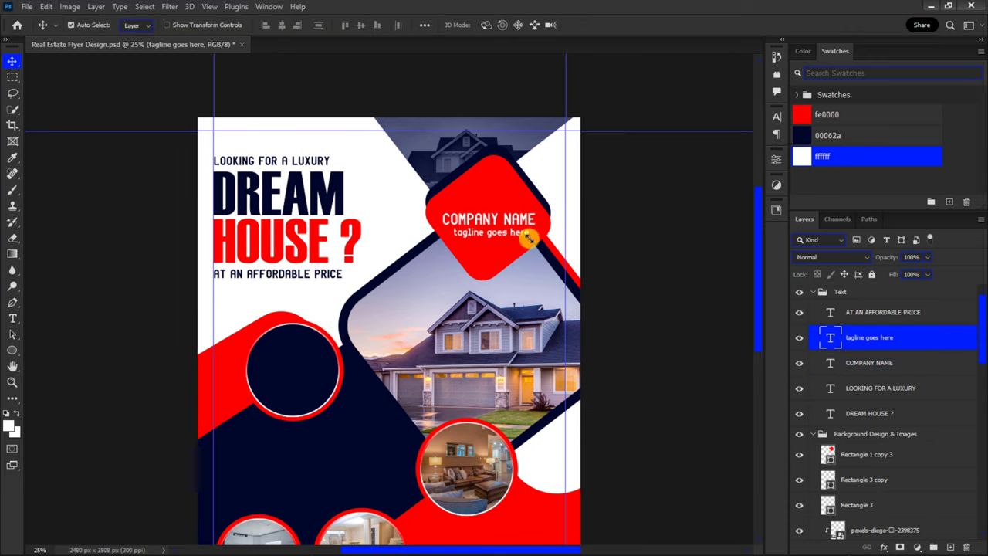
Draw a white city buildings custom shape above COMPANY NAME.
{"action": "scroll", "coordinate": [77, 343], "scroll_direction": "down", "scroll_amount": 1}
{"action": "left_click", "coordinate": [15, 349]}
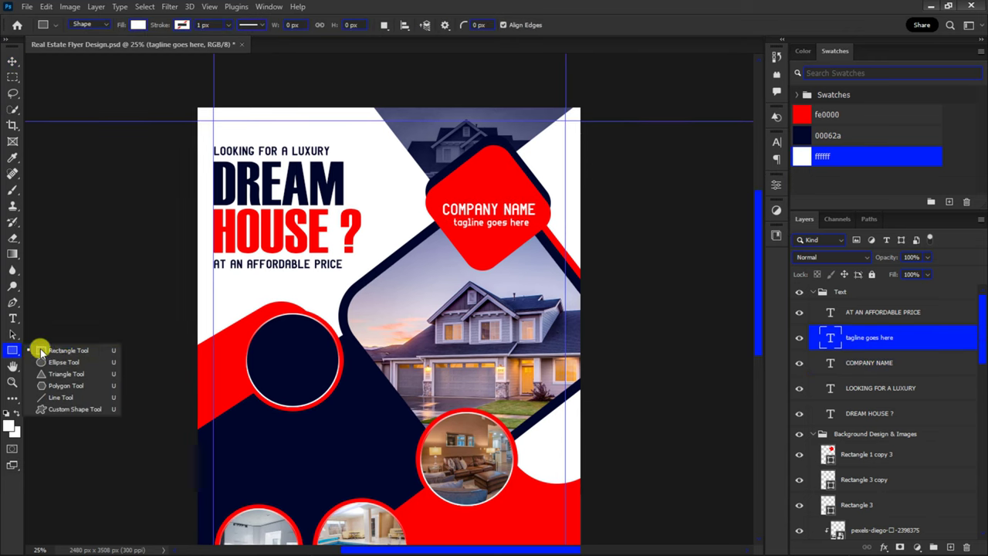
{"action": "left_click", "coordinate": [56, 410]}
{"action": "left_click", "coordinate": [505, 28]}
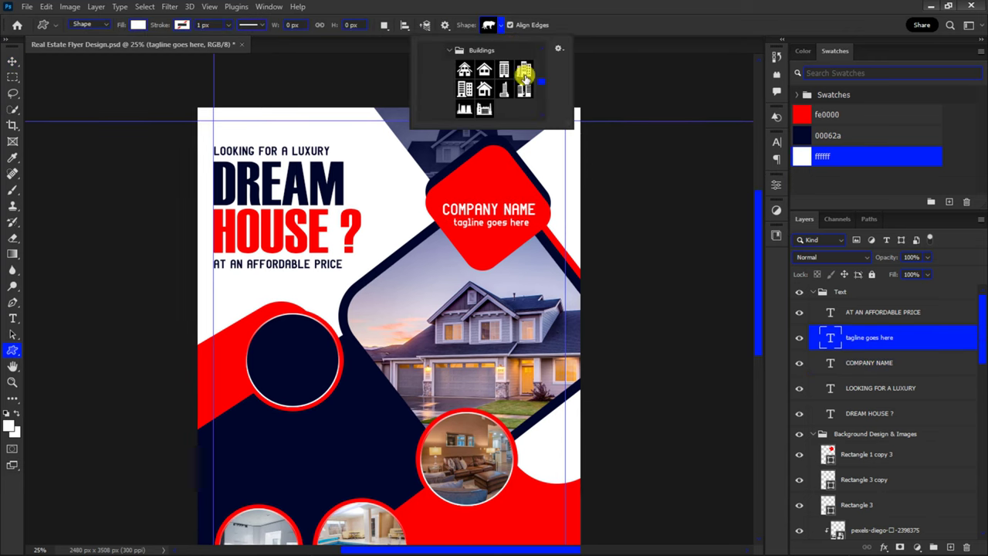
{"action": "left_click", "coordinate": [482, 183]}
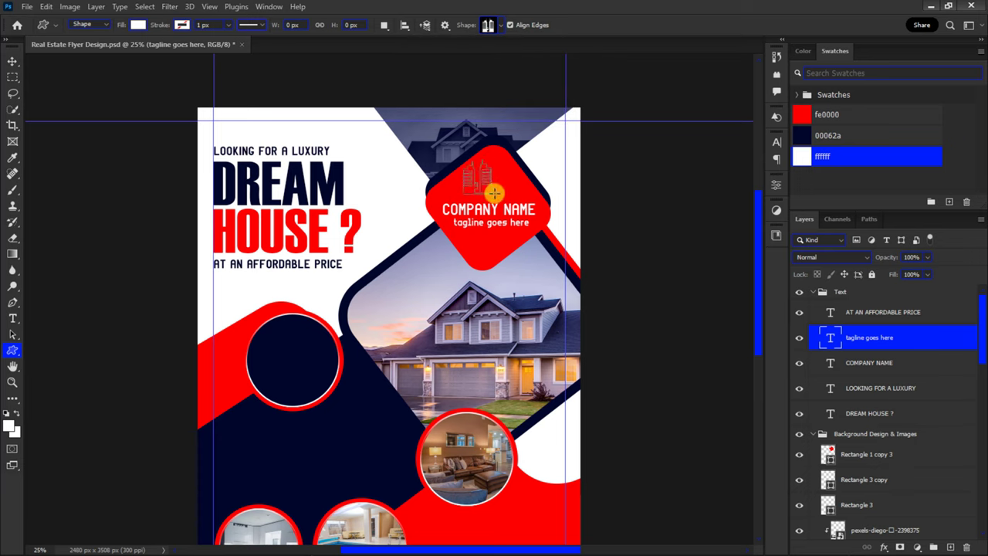
{"action": "mouse_move", "coordinate": [493, 193]}
{"action": "left_mouse_down"}
{"action": "mouse_move", "coordinate": [502, 196]}
{"action": "mouse_move", "coordinate": [286, 353]}
{"action": "left_mouse_up"}
{"action": "left_click", "coordinate": [13, 61]}
{"action": "left_click", "coordinate": [489, 209]}
Add a $450K text copy in the dark circle, enlarged to fill it.
{"action": "key", "text": "ctrl+j"}
{"action": "double_click", "coordinate": [287, 353]}
{"action": "type", "text": "$450K"}
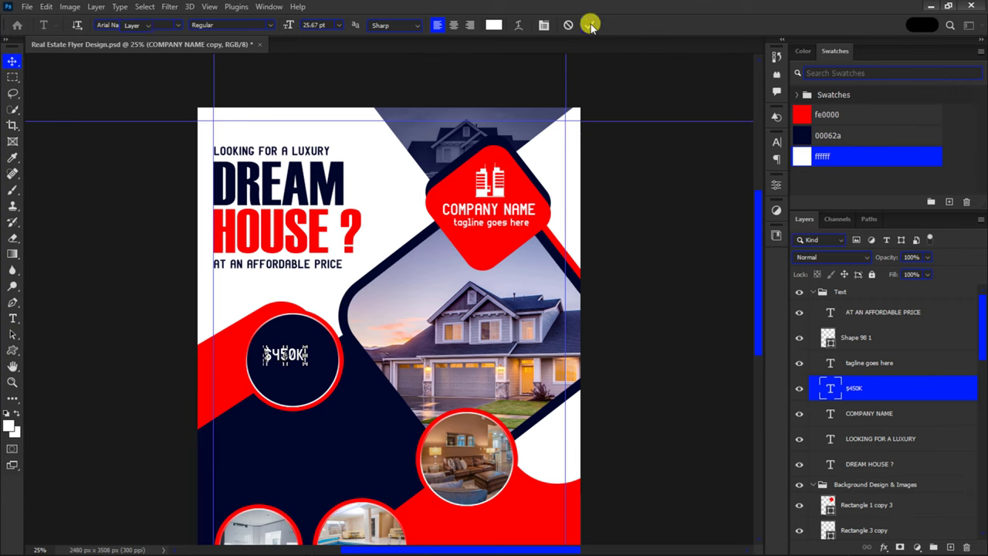
{"action": "left_click", "coordinate": [591, 25]}
{"action": "left_click", "coordinate": [777, 142]}
{"action": "left_click", "coordinate": [707, 162]}
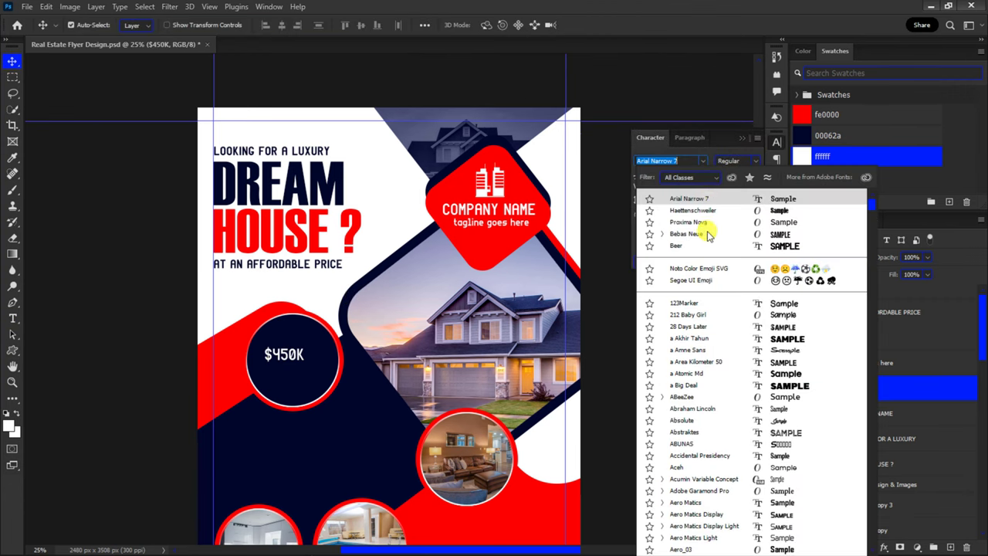
{"action": "left_click", "coordinate": [709, 235]}
{"action": "key", "text": "ctrl+t"}
{"action": "left_click_drag", "start_coordinate": [315, 347], "coordinate": [324, 367]}
{"action": "key", "text": "Return"}
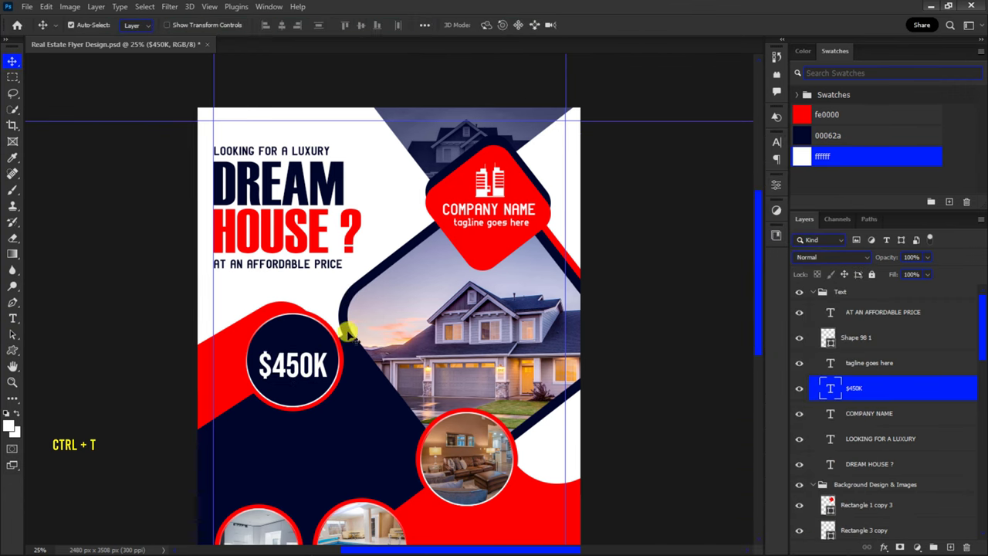
Add a smaller PRICE START AT line above $450K in the circle.
{"action": "left_click", "coordinate": [489, 209]}
{"action": "key", "text": "ctrl+j"}
{"action": "left_click_drag", "start_coordinate": [489, 209], "coordinate": [299, 339]}
{"action": "double_click", "coordinate": [300, 339]}
{"action": "type", "text": "PRICE START AT"}
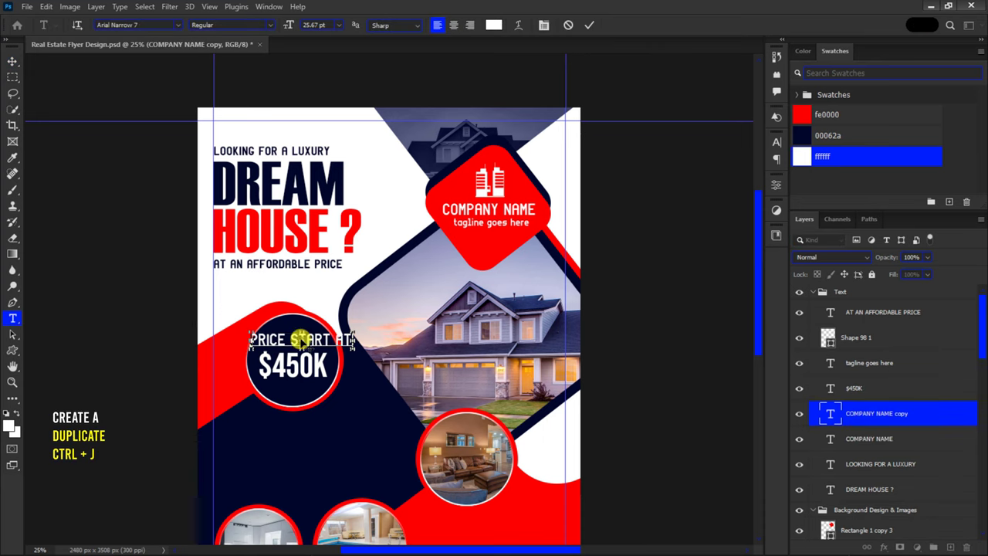
{"action": "left_click", "coordinate": [589, 25]}
{"action": "left_click", "coordinate": [777, 142]}
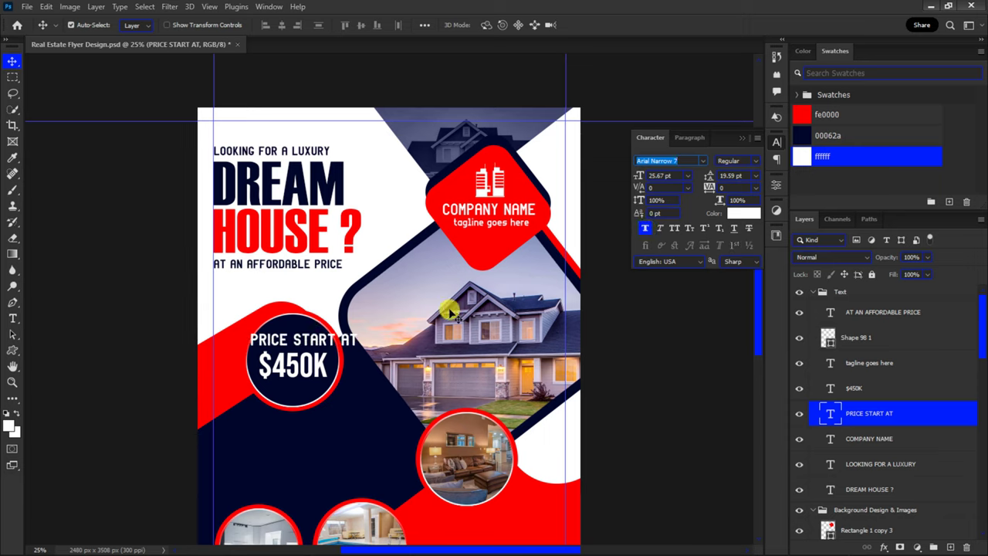
{"action": "key", "text": "ctrl+t"}
{"action": "left_click_drag", "start_coordinate": [336, 337], "coordinate": [317, 351]}
{"action": "key", "text": "Return"}
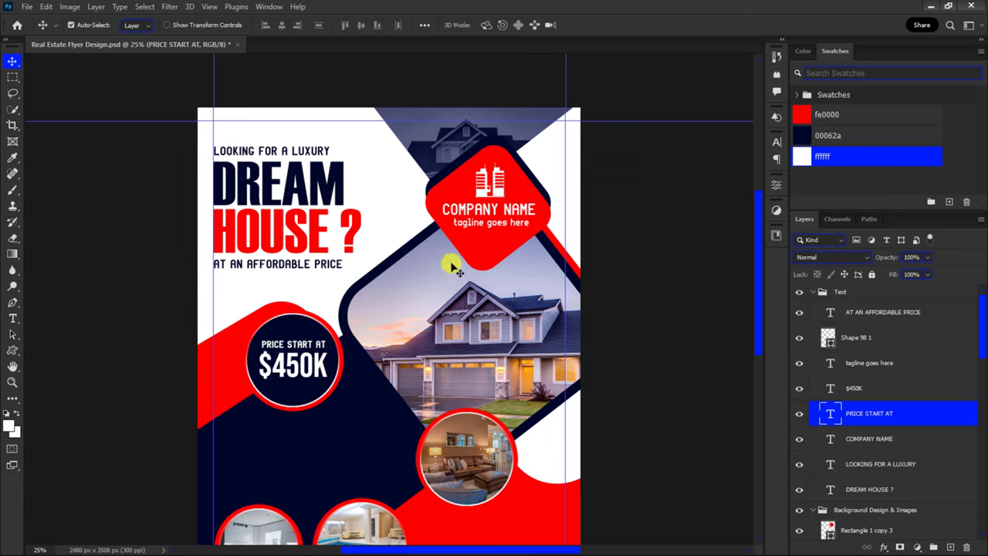
Move the COMPANY NAME copy below the price circle and retype it ABOUT THE COMPANY.
{"action": "left_click_drag", "start_coordinate": [488, 209], "coordinate": [276, 421]}
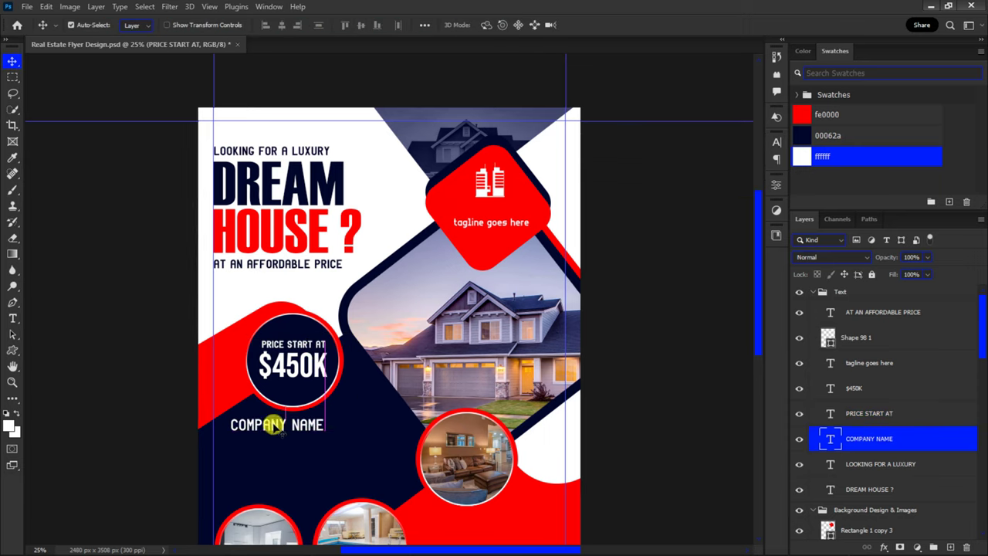
{"action": "double_click", "coordinate": [275, 424]}
{"action": "type", "text": "ABOUT THE COMPANY"}
{"action": "left_click", "coordinate": [590, 25]}
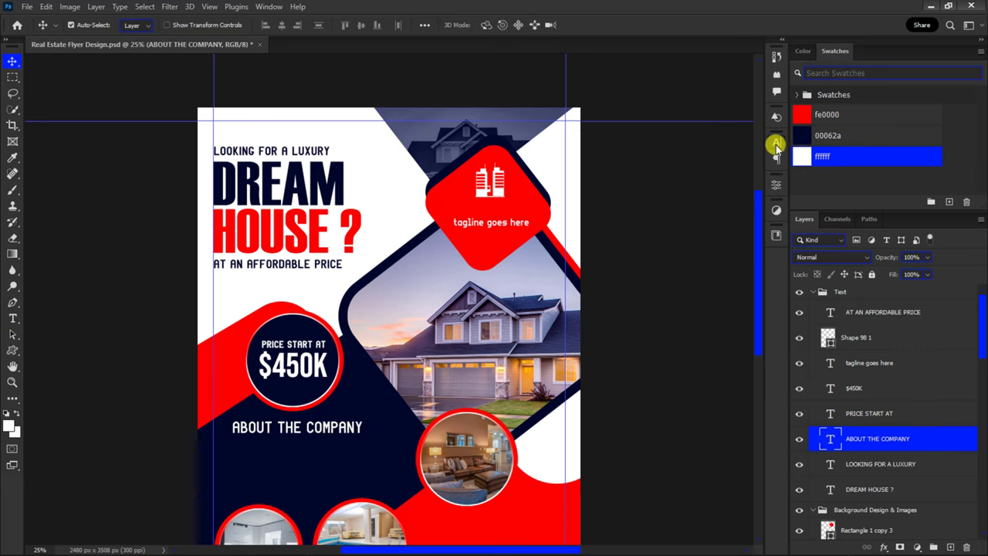
Make ABOUT THE COMPANY faux bold with 60 letter tracking.
{"action": "left_click", "coordinate": [777, 145]}
{"action": "left_click", "coordinate": [645, 228]}
{"action": "left_click_drag", "start_coordinate": [704, 189], "coordinate": [709, 190]}
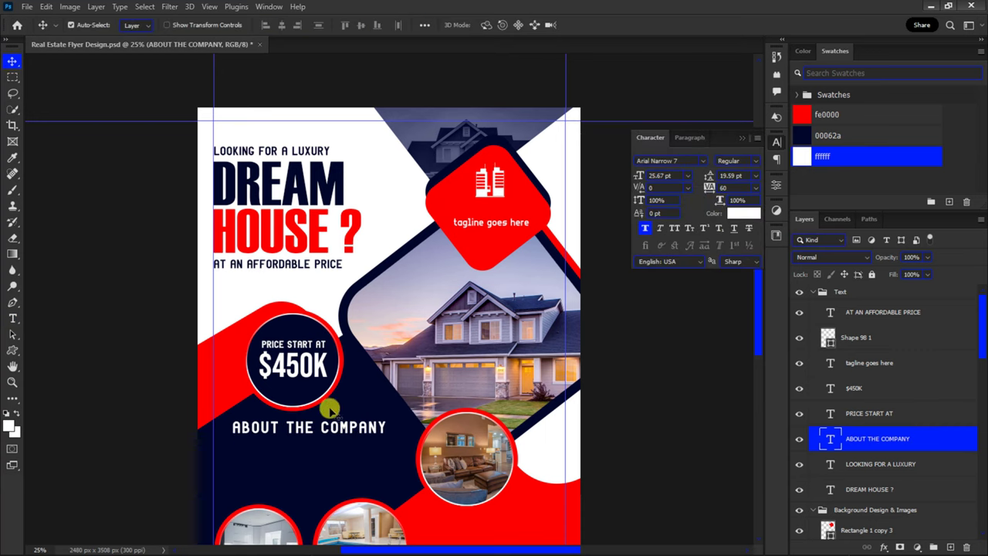
{"action": "left_click_drag", "start_coordinate": [330, 409], "coordinate": [311, 410]}
{"action": "scroll", "coordinate": [305, 434], "scroll_direction": "down", "scroll_amount": 3}
Add a Lorem ipsum paragraph under the heading in smaller Proxima Nova with adjusted leading.
{"action": "right_click", "coordinate": [12, 318]}
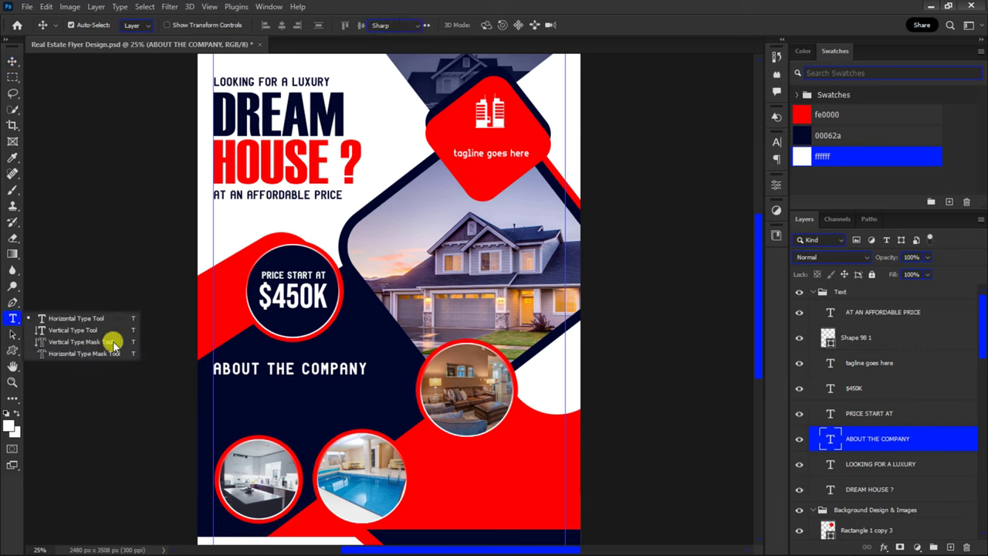
{"action": "left_click", "coordinate": [75, 318]}
{"action": "left_click_drag", "start_coordinate": [214, 382], "coordinate": [370, 419]}
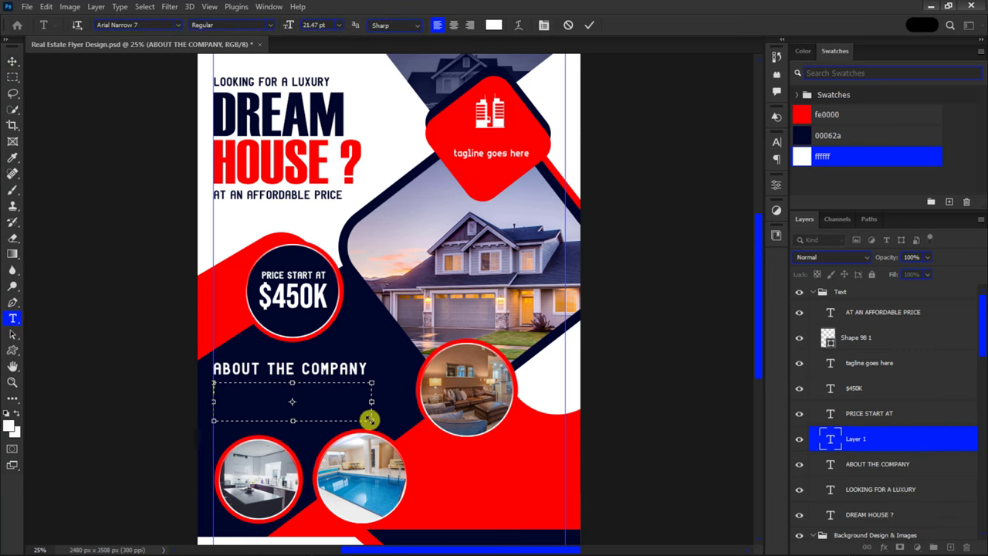
{"action": "left_click", "coordinate": [589, 25]}
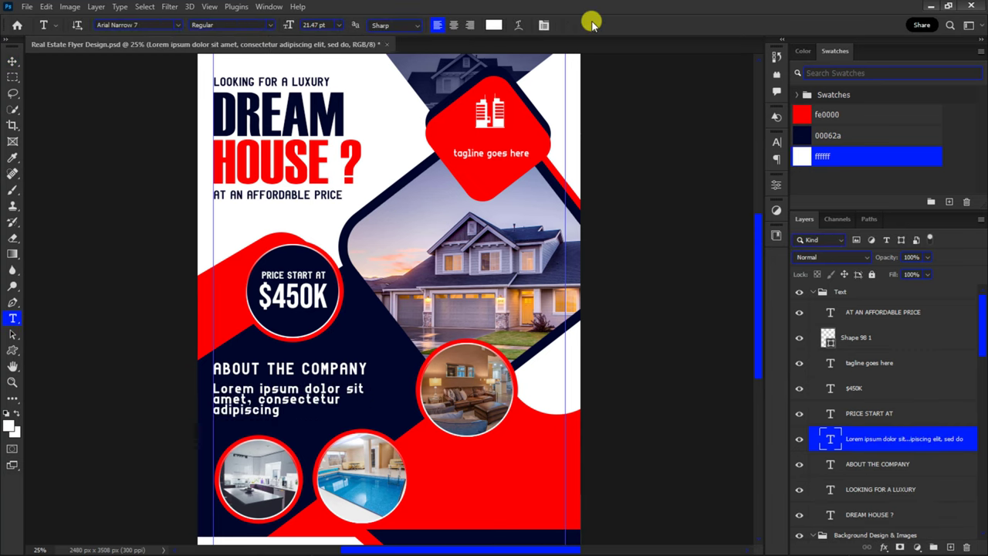
{"action": "left_click", "coordinate": [775, 145]}
{"action": "left_click", "coordinate": [704, 163]}
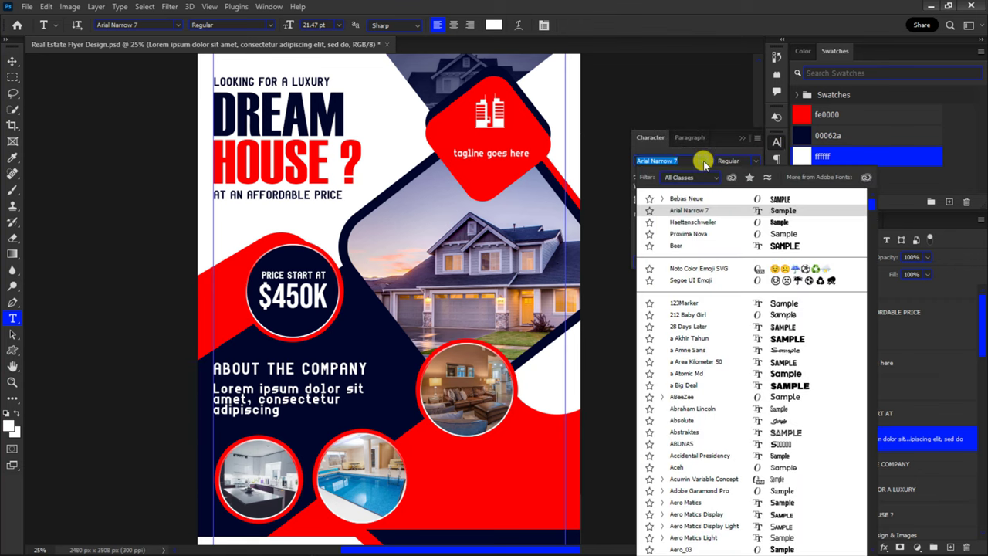
{"action": "left_click", "coordinate": [692, 234]}
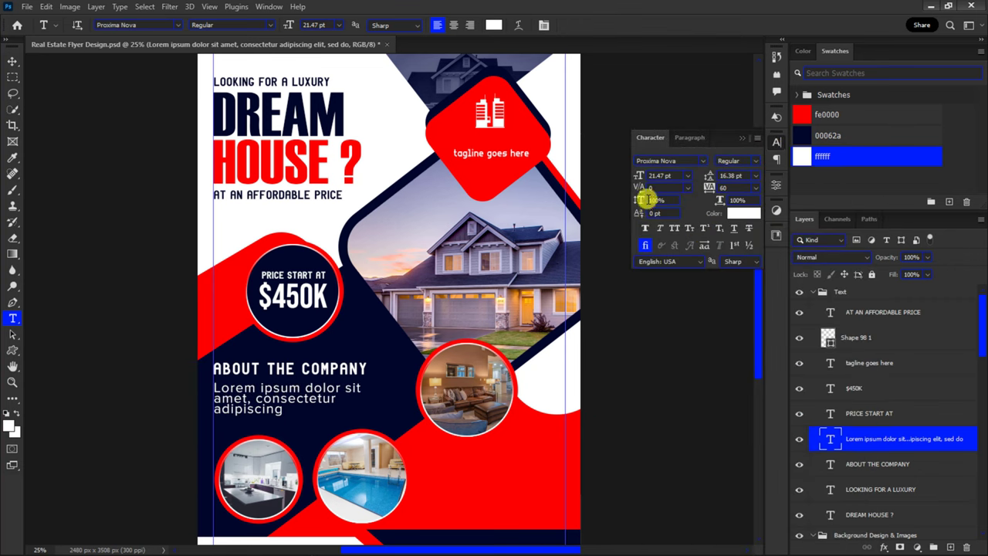
{"action": "left_click_drag", "start_coordinate": [640, 176], "coordinate": [635, 177]}
{"action": "left_click", "coordinate": [749, 174]}
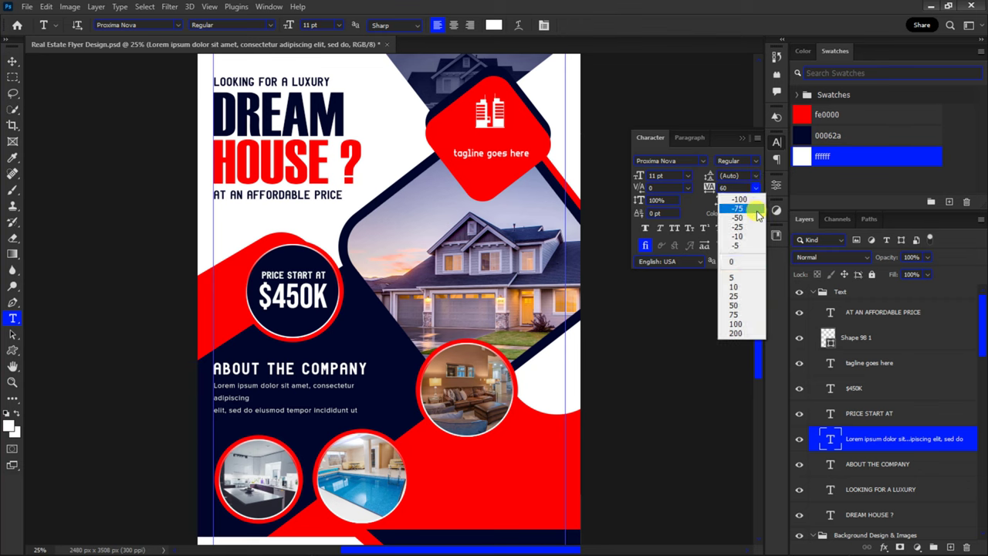
{"action": "left_click", "coordinate": [745, 261]}
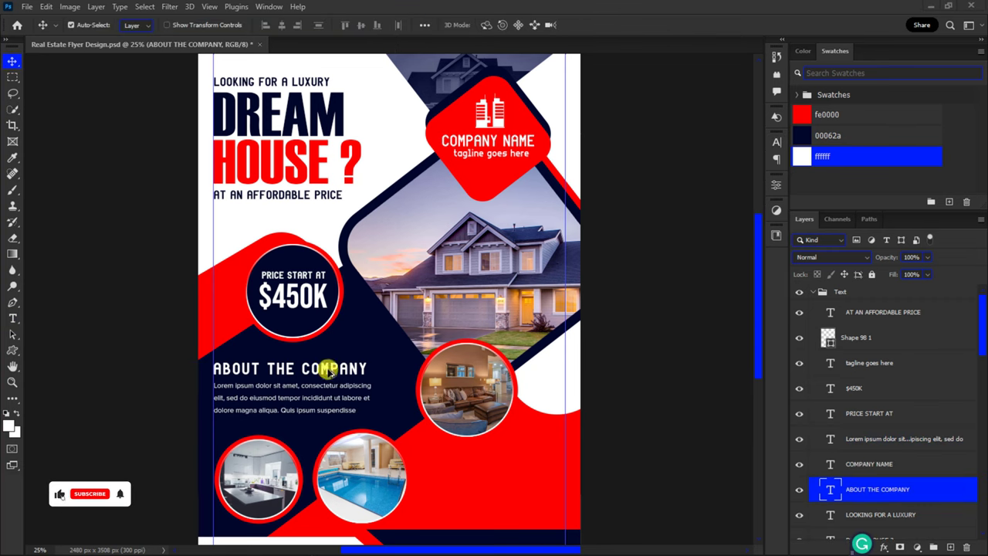
Add a PROPERTY FEATURES heading at the flyer's lower right.
{"action": "mouse_move", "coordinate": [328, 371]}
{"action": "left_mouse_down"}
{"action": "mouse_move", "coordinate": [540, 460]}
{"action": "mouse_move", "coordinate": [523, 471]}
{"action": "left_mouse_up"}
{"action": "type", "text": "PROPERTY FEATURES"}
{"action": "left_click", "coordinate": [594, 25]}
Set the feature list in Proxima Nova 14 pt with 0 tracking and auto leading.
{"action": "left_click", "coordinate": [587, 25]}
{"action": "key", "text": "v"}
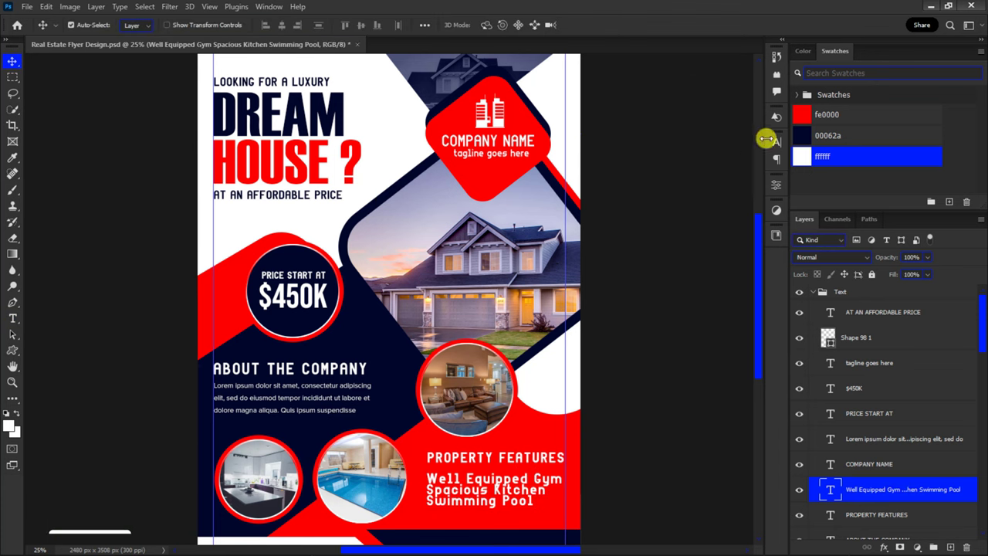
{"action": "left_click", "coordinate": [777, 142]}
{"action": "left_click", "coordinate": [701, 161]}
{"action": "left_click", "coordinate": [694, 199]}
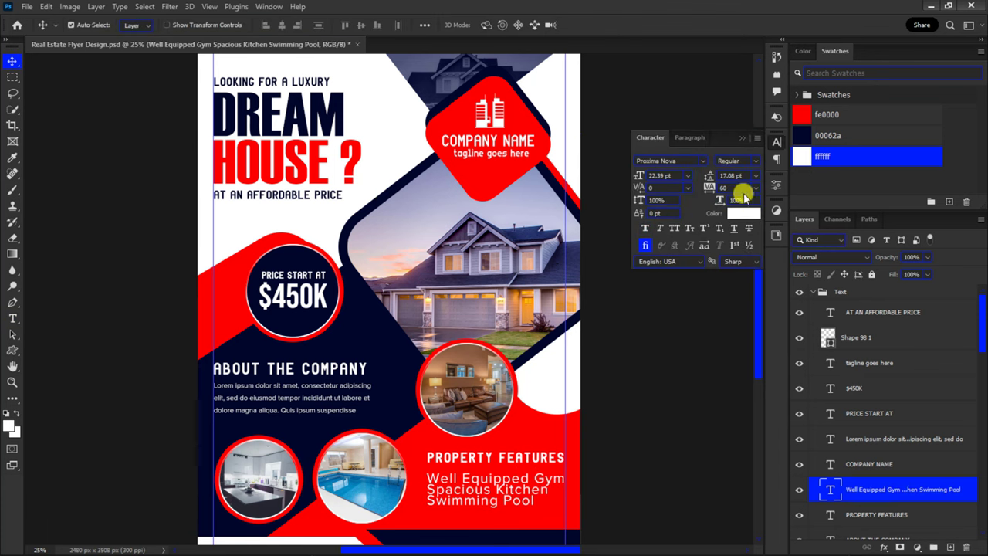
{"action": "left_click", "coordinate": [755, 188]}
{"action": "left_click", "coordinate": [747, 263]}
{"action": "left_click", "coordinate": [756, 177]}
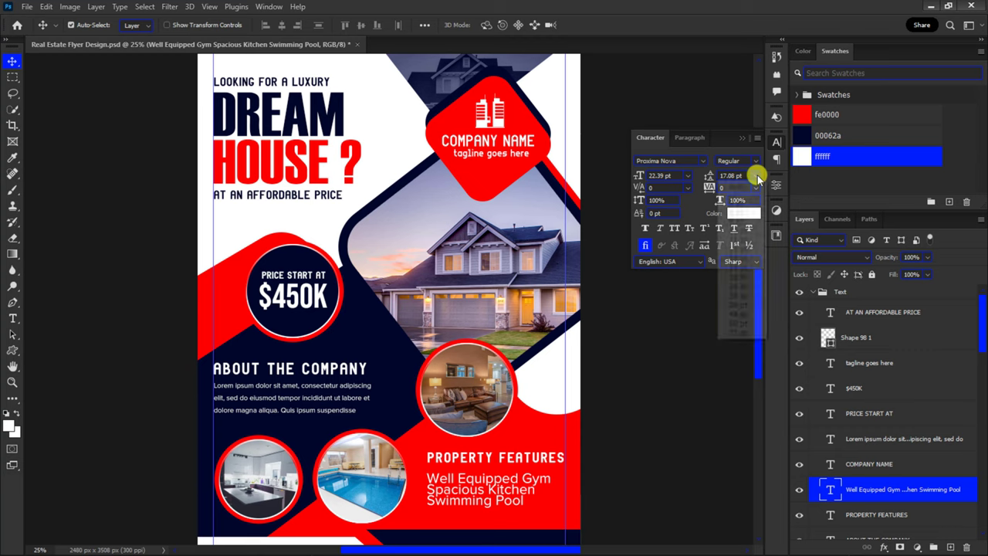
{"action": "left_click", "coordinate": [751, 186]}
{"action": "left_click_drag", "start_coordinate": [645, 176], "coordinate": [622, 176]}
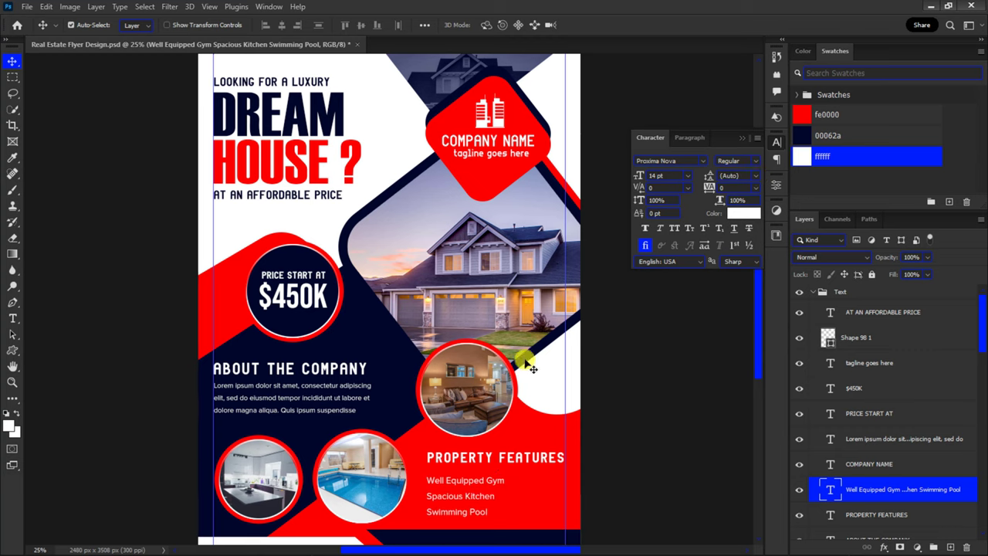
Duplicate the list as a second column reading 5 Living Rooms, Guest Room, Car Garage.
{"action": "left_click_drag", "start_coordinate": [470, 463], "coordinate": [541, 467]}
{"action": "type", "text": "Living Room Guest Room Car Garage"}
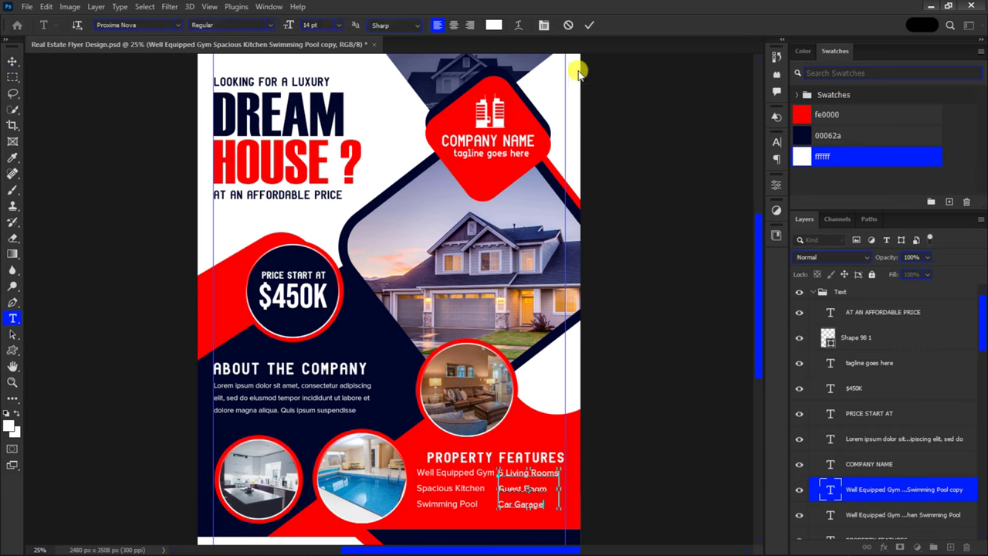
{"action": "left_click", "coordinate": [587, 24]}
{"action": "left_click", "coordinate": [456, 471]}
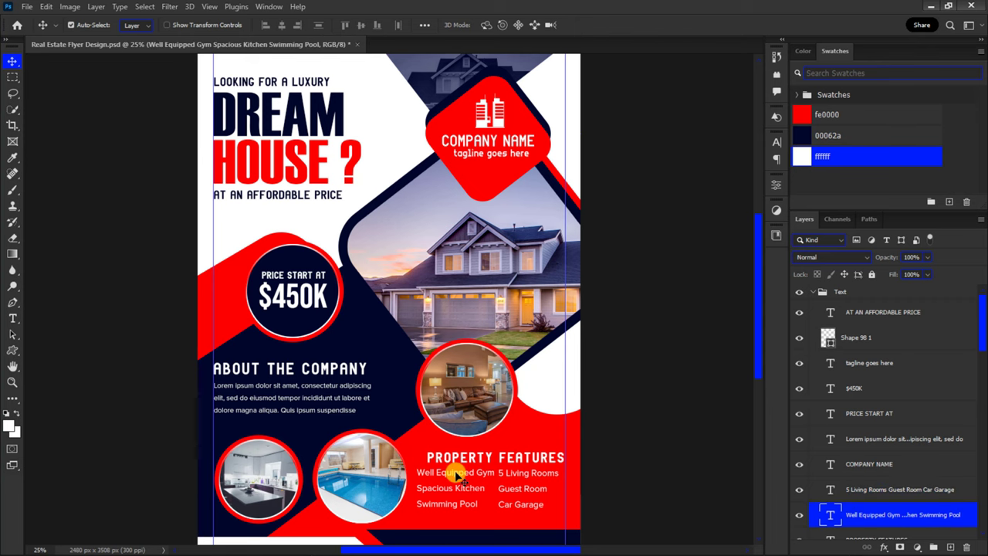
{"action": "left_click", "coordinate": [520, 470]}
{"action": "key", "text": "ctrl+plus"}
{"action": "scroll", "coordinate": [523, 474], "scroll_direction": "down", "scroll_amount": 5}
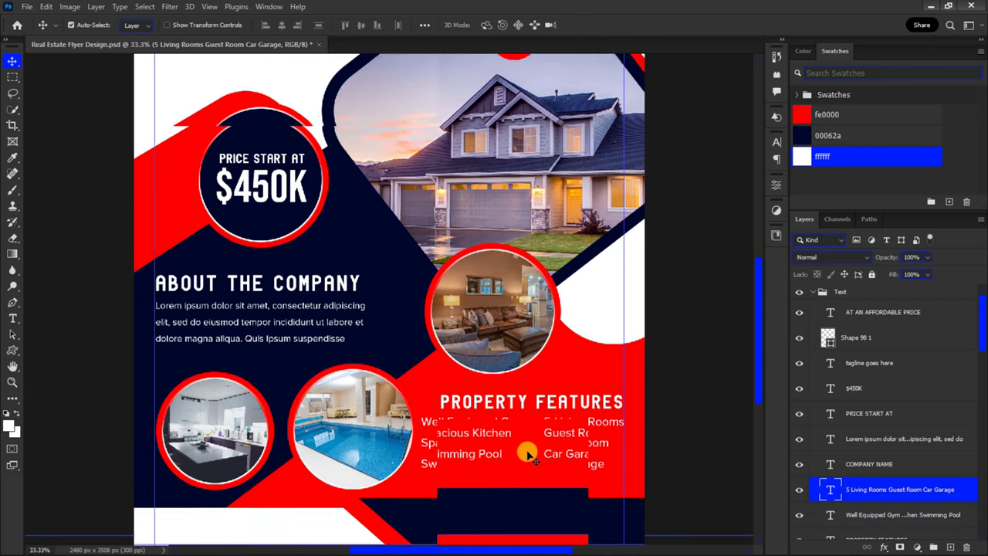
{"action": "left_click", "coordinate": [296, 110]}
Turn a copy of the $450K text into a * star bullet before 5 Living Rooms.
{"action": "left_click_drag", "start_coordinate": [296, 110], "coordinate": [559, 278]}
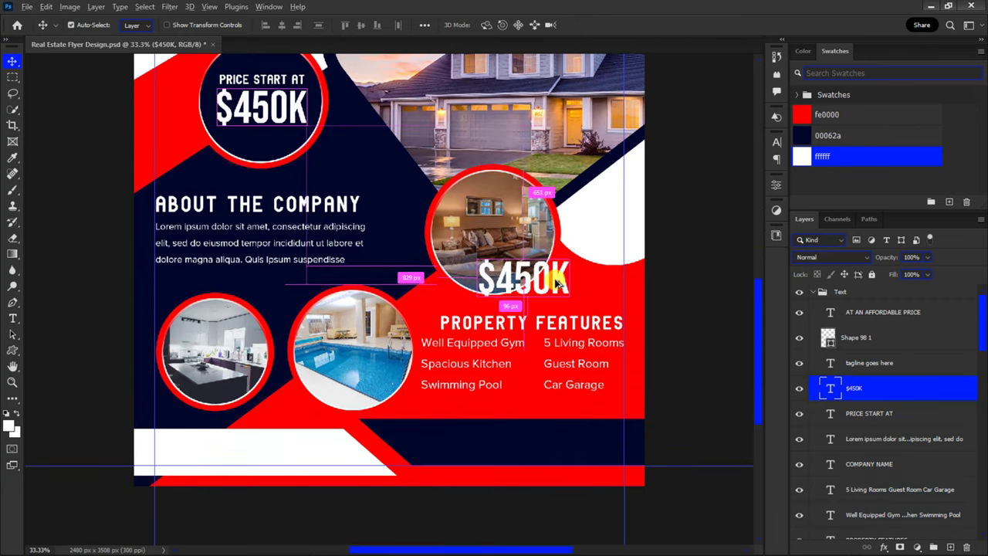
{"action": "double_click", "coordinate": [556, 278]}
{"action": "type", "text": "*"}
{"action": "left_click", "coordinate": [589, 25]}
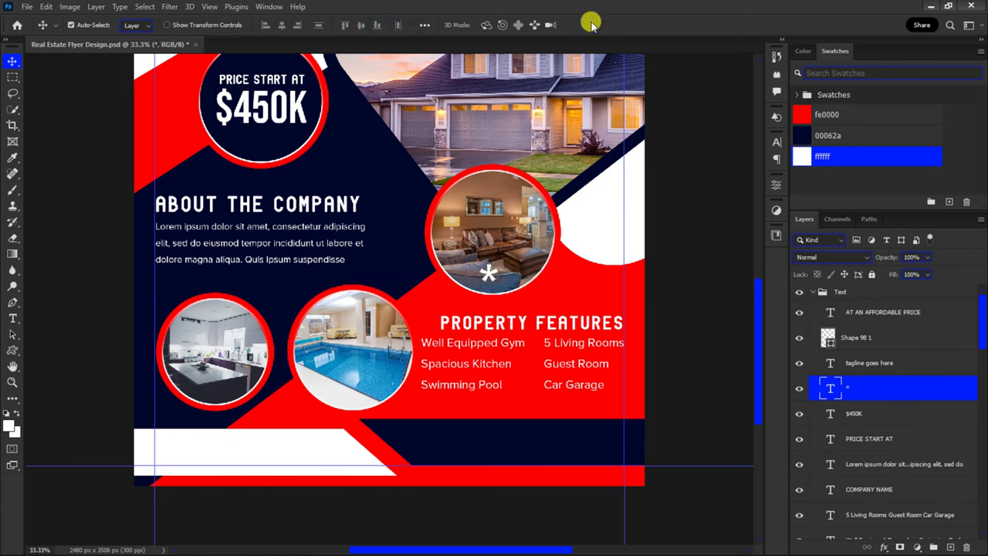
{"action": "key", "text": "ctrl+t"}
{"action": "left_click_drag", "start_coordinate": [490, 270], "coordinate": [541, 348]}
{"action": "key", "text": "Return"}
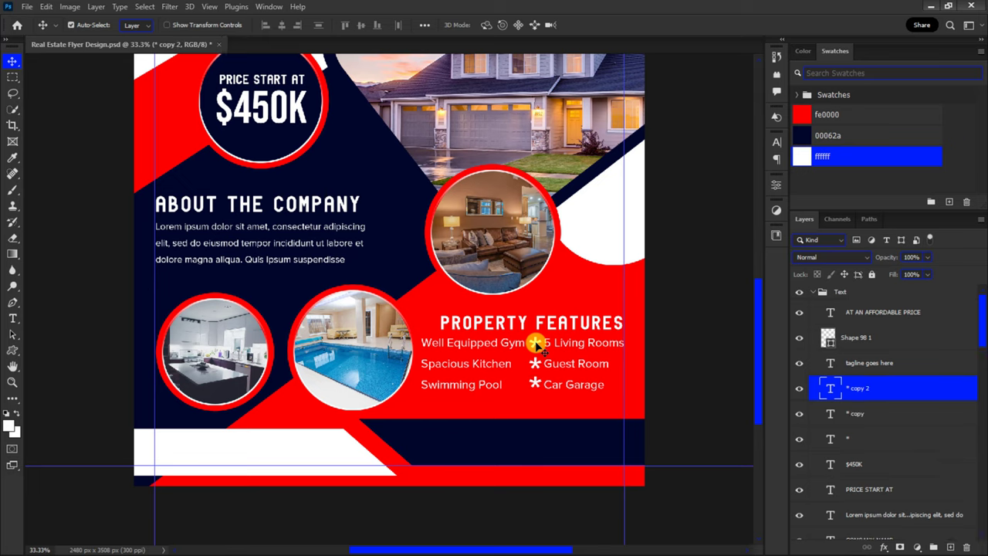
Nudge the pool photo and its circle frame slightly left.
{"action": "left_click", "coordinate": [401, 352]}
{"action": "scroll", "coordinate": [857, 487], "scroll_direction": "down", "scroll_amount": 1}
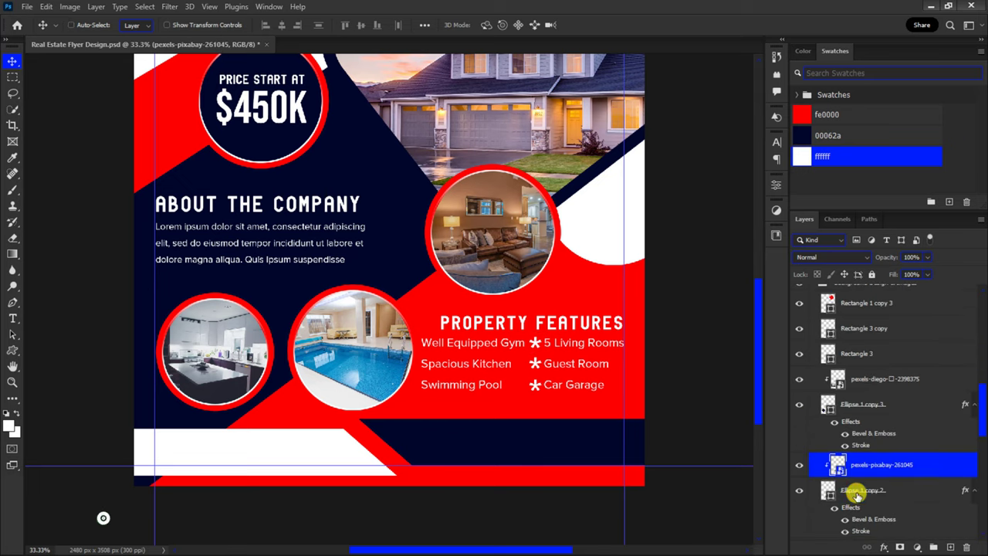
{"action": "left_click", "coordinate": [857, 492], "text": "shift"}
{"action": "key", "text": "shift+Left"}
{"action": "key", "text": "shift+Left"}
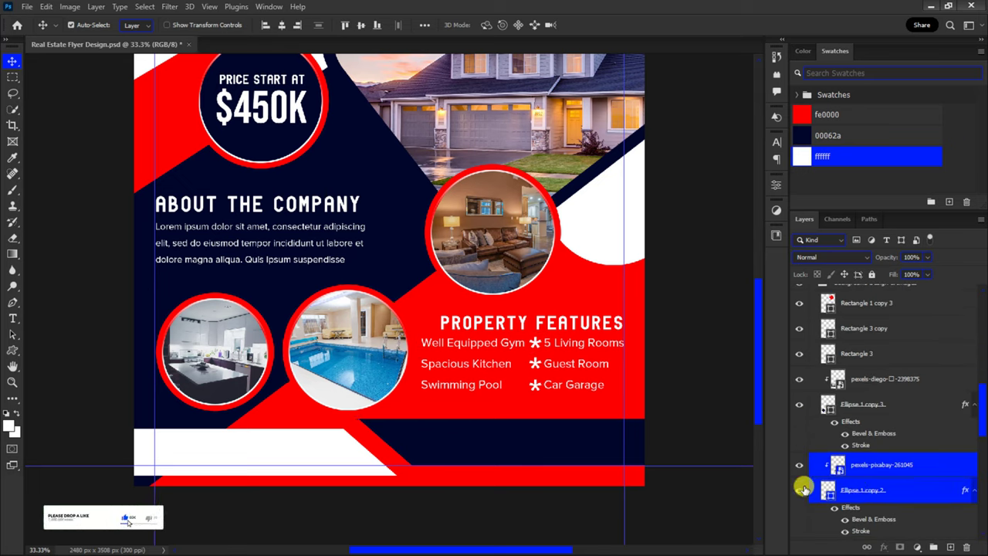
Copy the three right-column star bullets before the left-column features.
{"action": "left_click", "coordinate": [538, 345]}
{"action": "scroll", "coordinate": [827, 346], "scroll_direction": "up", "scroll_amount": 2}
{"action": "scroll", "coordinate": [842, 336], "scroll_direction": "up", "scroll_amount": 1}
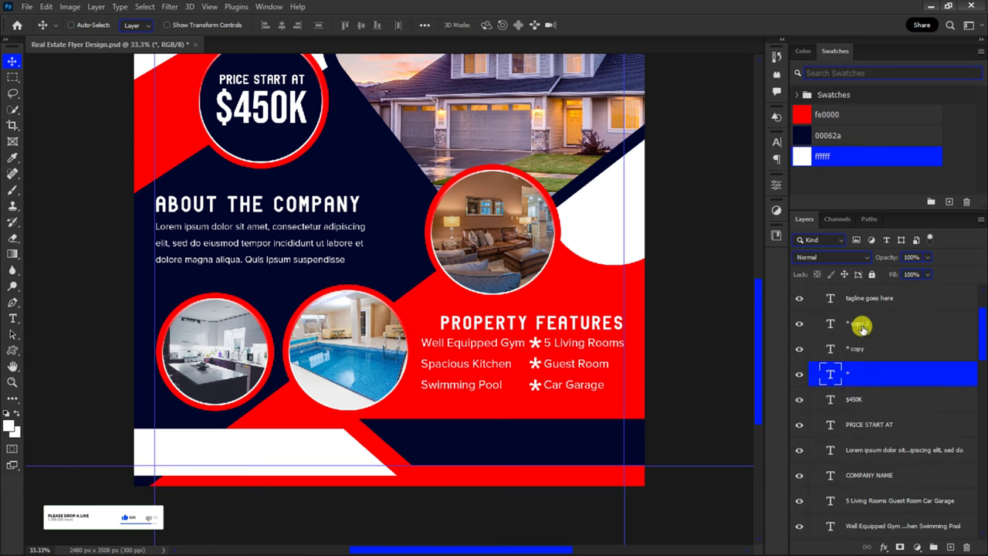
{"action": "left_click", "coordinate": [862, 325], "text": "shift"}
{"action": "left_click_drag", "start_coordinate": [542, 384], "coordinate": [420, 384]}
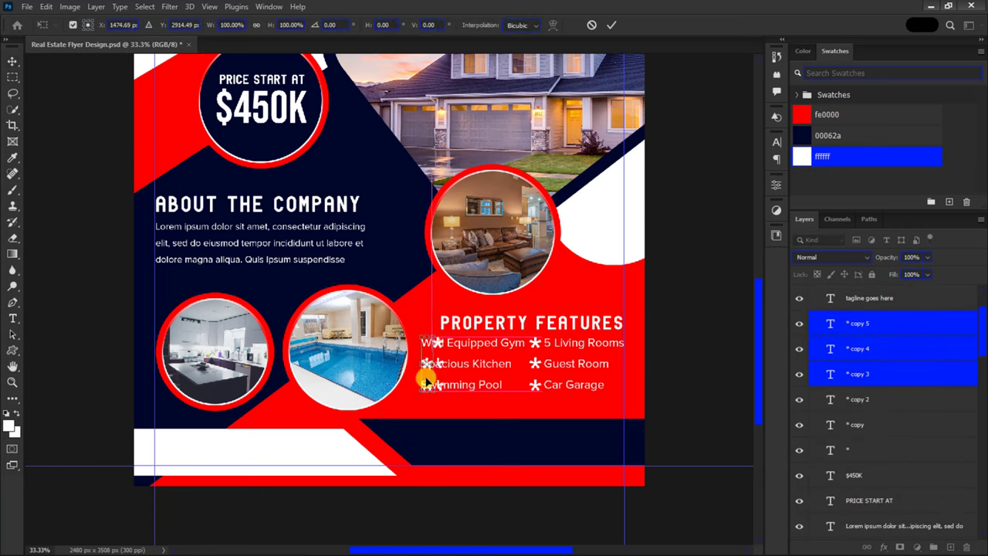
Place a navy copy of the PROPERTY FEATURES heading in the bottom white strip.
{"action": "left_click", "coordinate": [864, 454]}
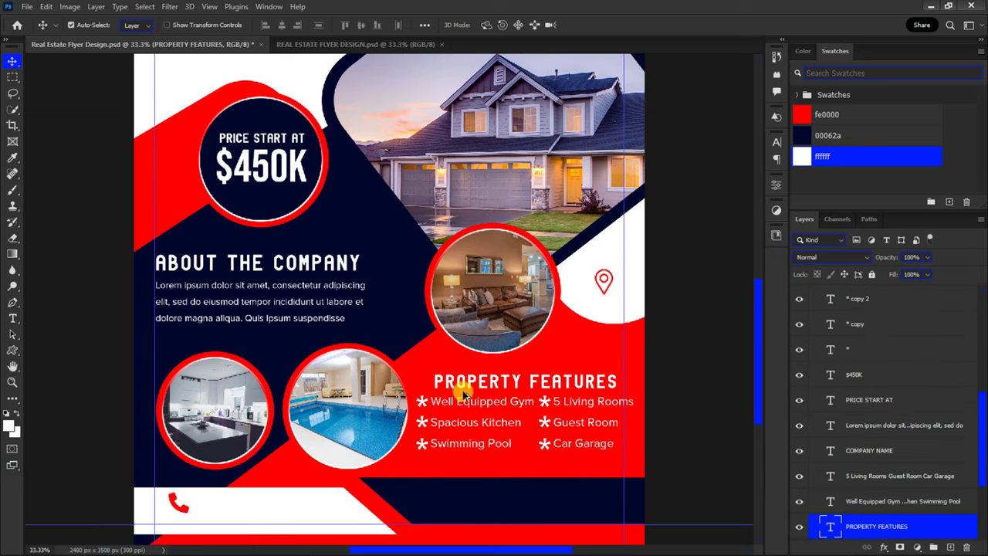
{"action": "left_click_drag", "start_coordinate": [473, 390], "coordinate": [240, 505]}
{"action": "left_click", "coordinate": [798, 134]}
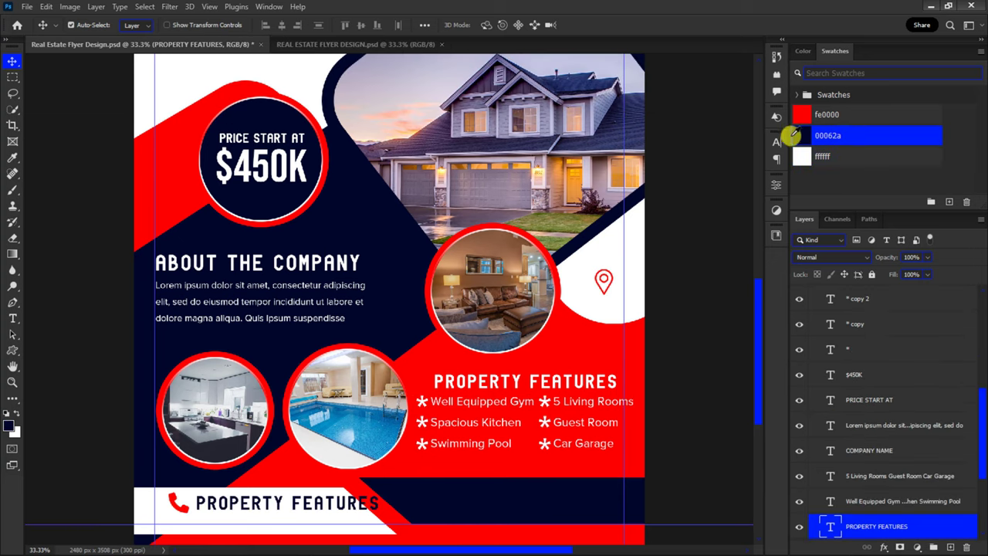
Set the bottom strip text to Bebas Neue and retype it as the placeholder phone number.
{"action": "left_click", "coordinate": [778, 143]}
{"action": "left_click", "coordinate": [707, 162]}
{"action": "left_click", "coordinate": [691, 211]}
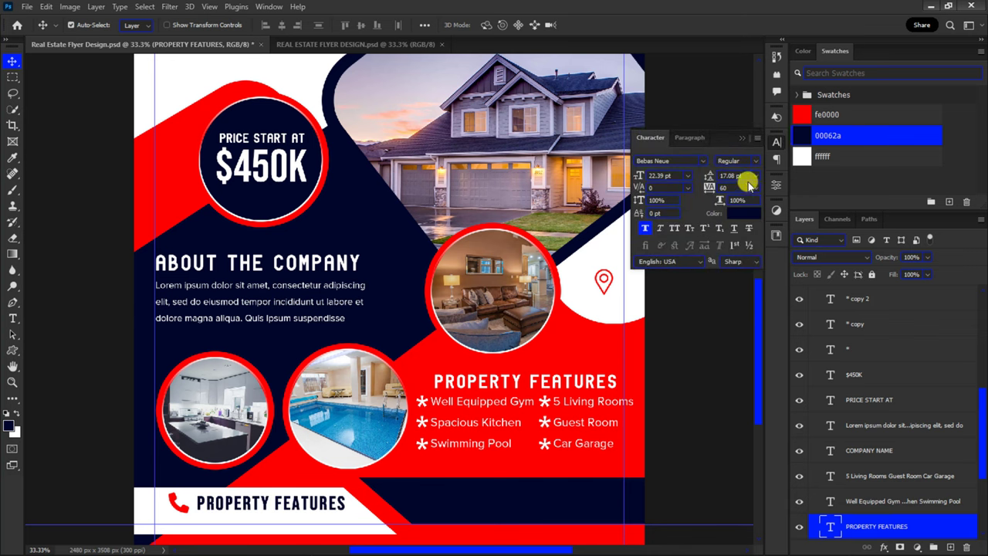
{"action": "left_click", "coordinate": [752, 176]}
{"action": "left_click", "coordinate": [647, 229]}
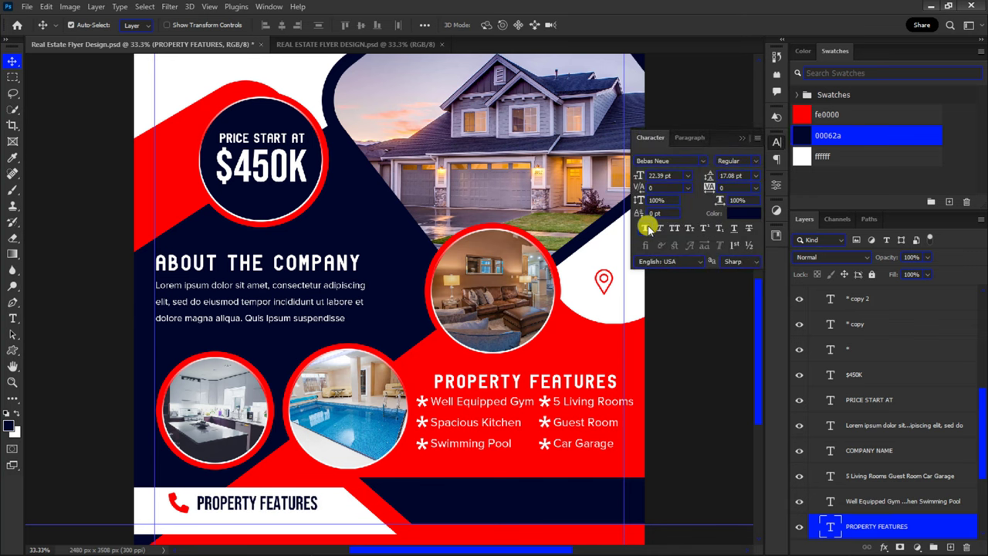
{"action": "double_click", "coordinate": [255, 503]}
{"action": "type", "text": "000 123 456 7890"}
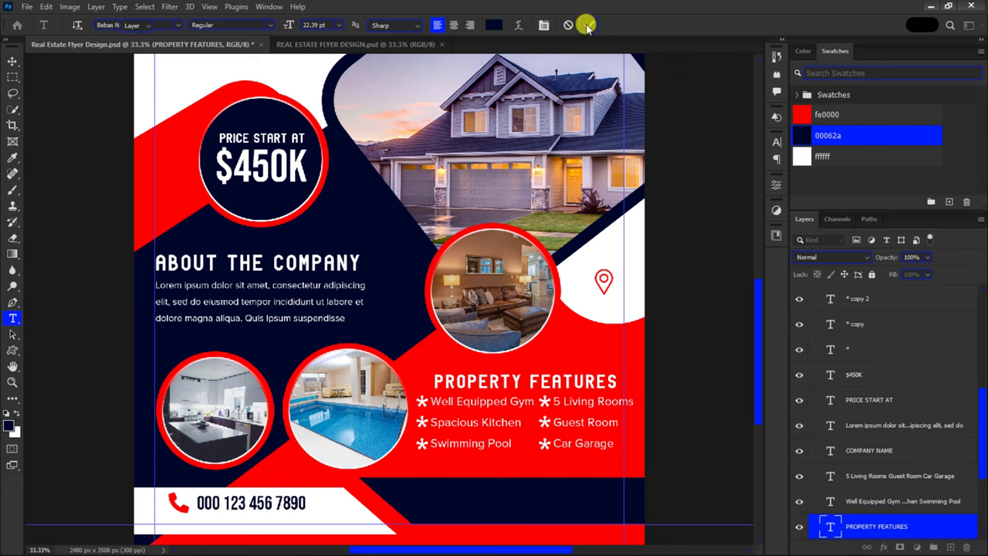
{"action": "left_click", "coordinate": [578, 25]}
Add a bold Proxima Nova 14 pt 'Call as to find out more' line under the number.
{"action": "left_click_drag", "start_coordinate": [302, 503], "coordinate": [302, 517]}
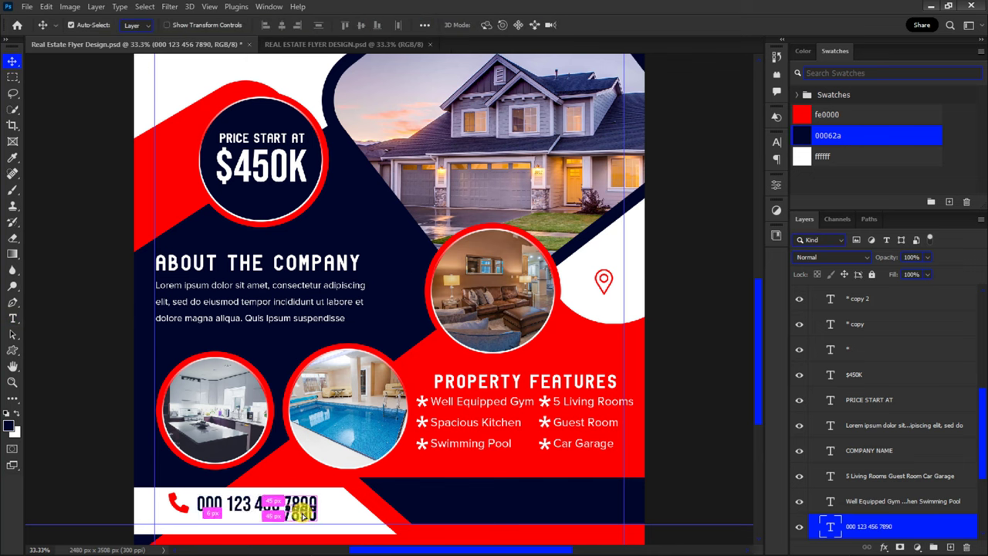
{"action": "double_click", "coordinate": [304, 515]}
{"action": "type", "text": "Call as to find out more"}
{"action": "left_click", "coordinate": [589, 25]}
{"action": "left_click", "coordinate": [777, 141]}
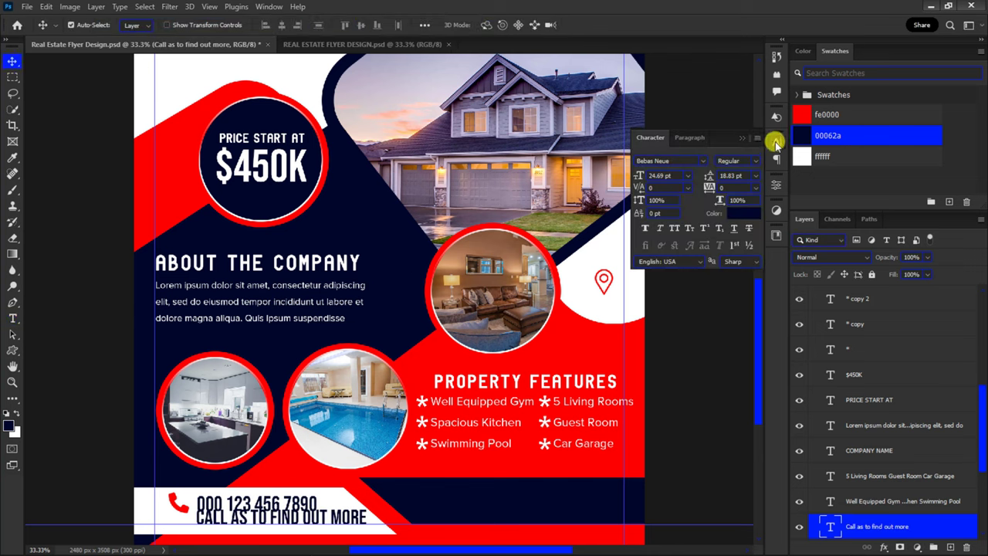
{"action": "left_click", "coordinate": [702, 161]}
{"action": "left_click", "coordinate": [695, 210]}
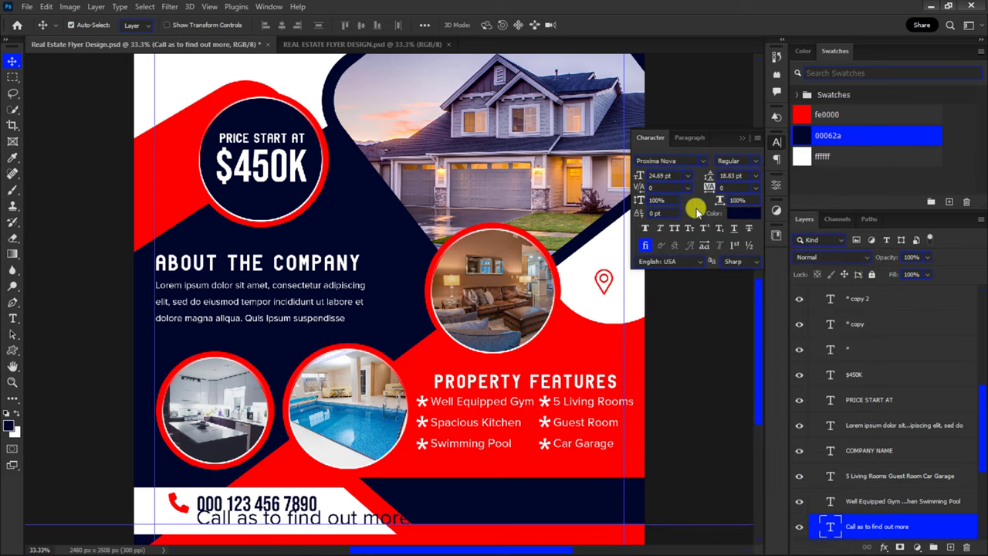
{"action": "left_click", "coordinate": [647, 229]}
{"action": "left_click_drag", "start_coordinate": [640, 176], "coordinate": [636, 173]}
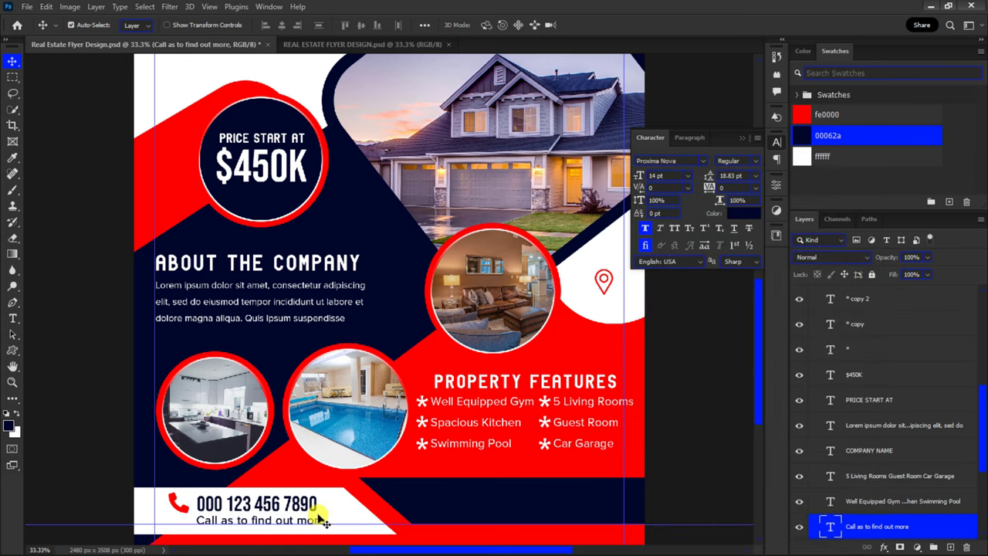
{"action": "left_click_drag", "start_coordinate": [320, 519], "coordinate": [319, 518]}
Move the pin into the dark band and add white, tightly spaced address and website lines.
{"action": "left_click_drag", "start_coordinate": [604, 281], "coordinate": [600, 288]}
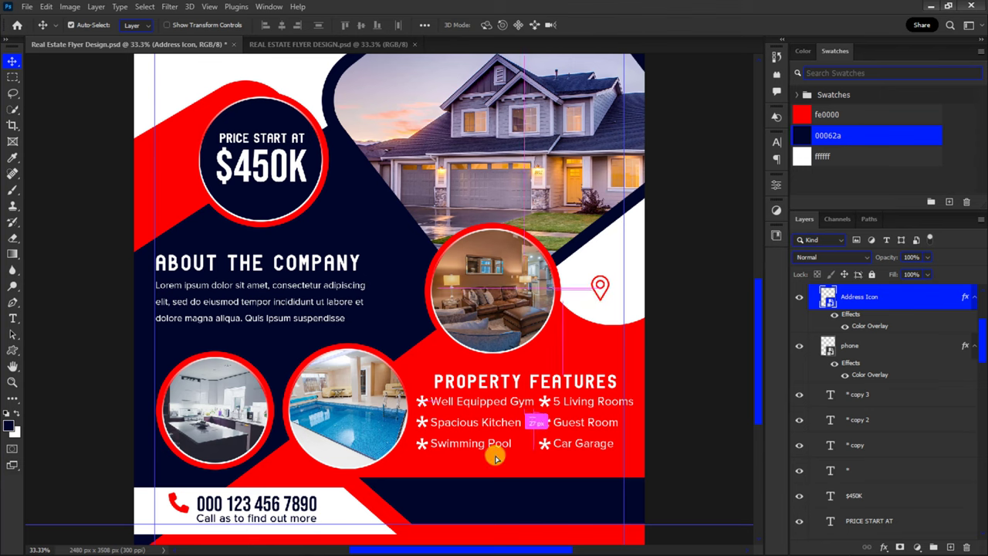
{"action": "mouse_move", "coordinate": [496, 458]}
{"action": "left_mouse_down"}
{"action": "mouse_move", "coordinate": [324, 522]}
{"action": "mouse_move", "coordinate": [562, 495]}
{"action": "left_mouse_up"}
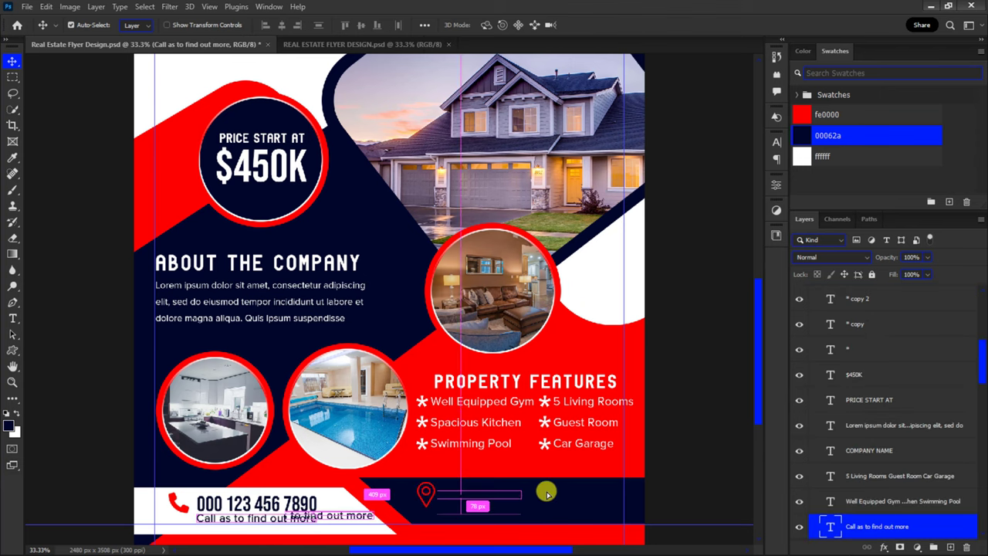
{"action": "left_click", "coordinate": [805, 157]}
{"action": "double_click", "coordinate": [512, 494]}
{"action": "key", "text": "ctrl+v"}
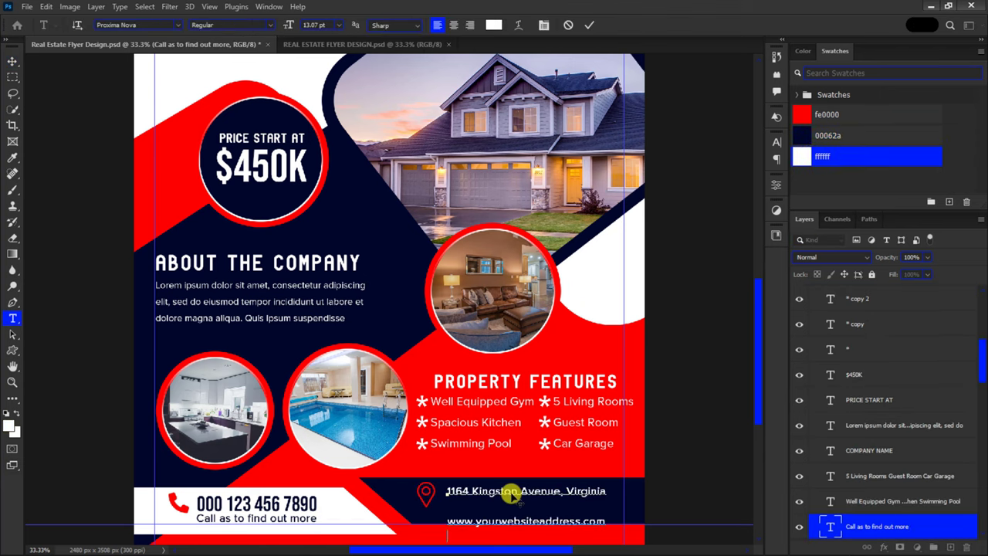
{"action": "left_click", "coordinate": [587, 25]}
{"action": "key", "text": "v"}
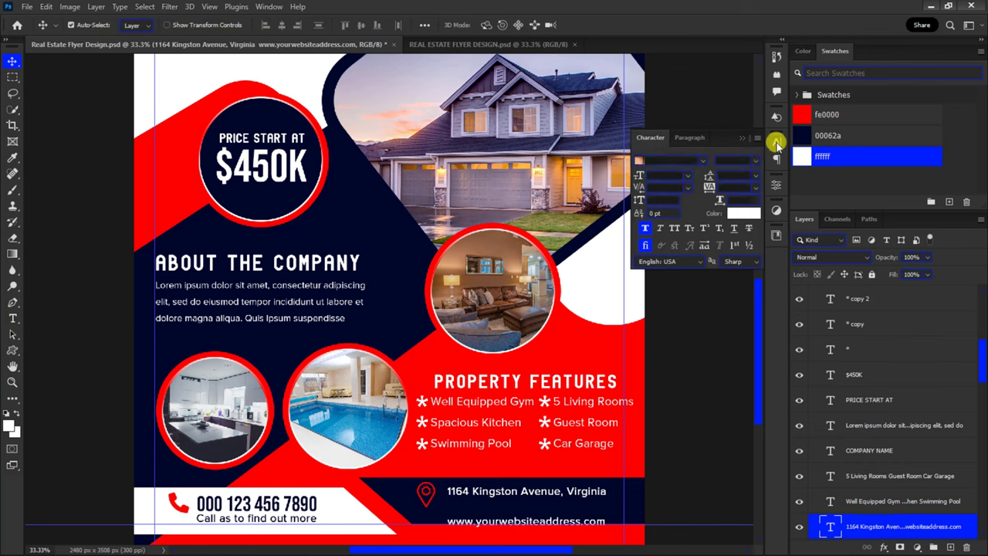
{"action": "left_click", "coordinate": [777, 141]}
{"action": "mouse_move", "coordinate": [699, 176]}
{"action": "left_mouse_down"}
{"action": "mouse_move", "coordinate": [708, 178]}
{"action": "mouse_move", "coordinate": [594, 342]}
{"action": "left_mouse_up"}
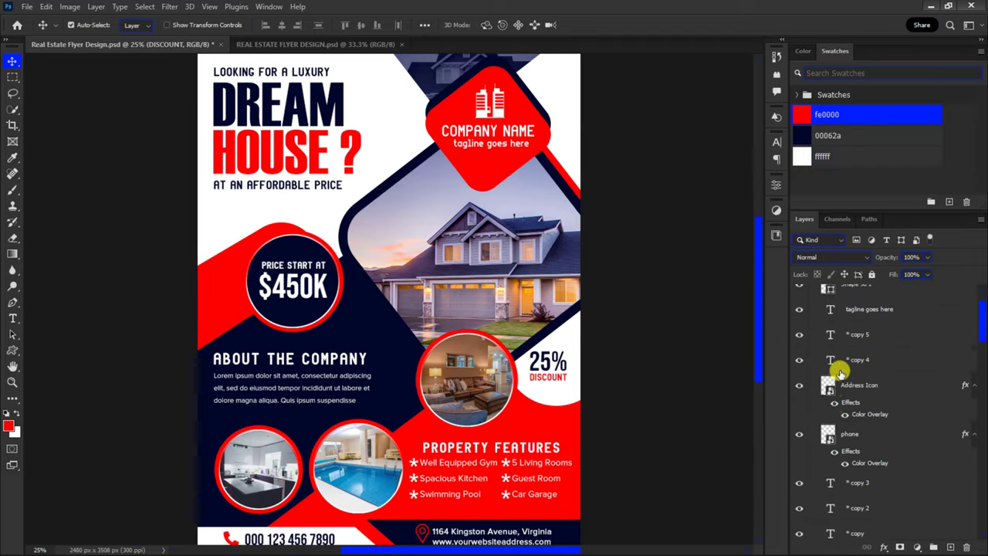
Collapse the Text and Background Design & Images groups and lock the Text group.
{"action": "scroll", "coordinate": [840, 373], "scroll_direction": "up", "scroll_amount": 10}
{"action": "left_click", "coordinate": [813, 292]}
{"action": "left_click", "coordinate": [817, 307]}
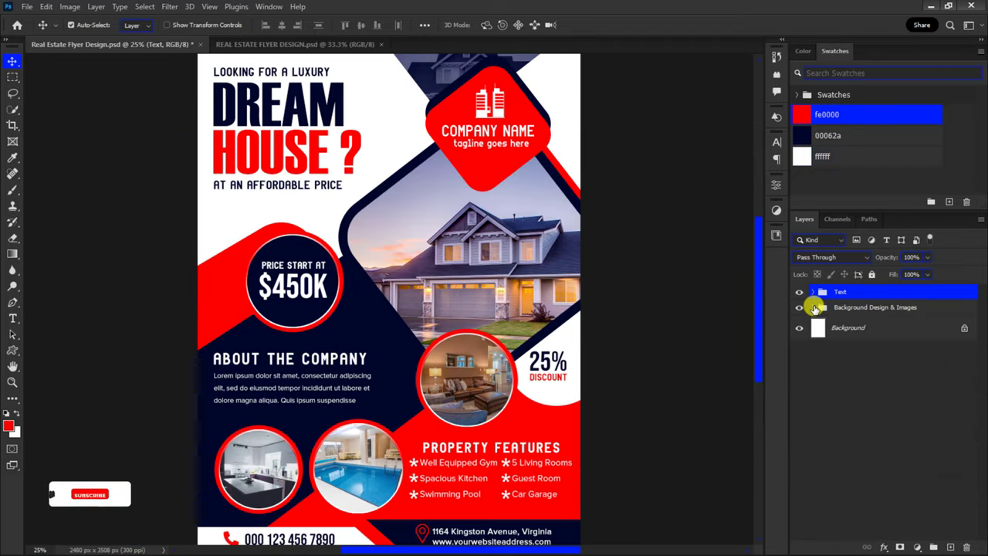
{"action": "left_click", "coordinate": [872, 274]}
{"action": "left_click", "coordinate": [879, 307]}
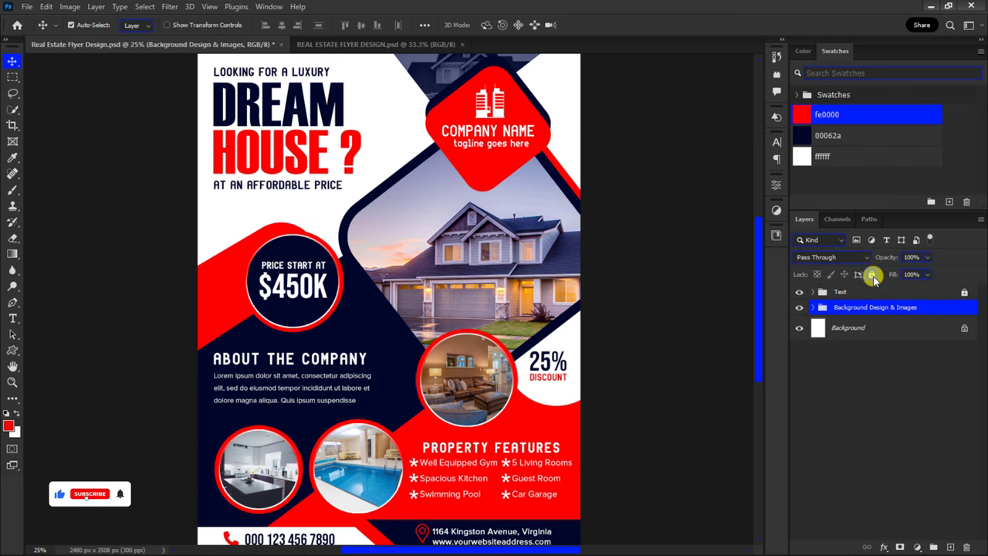